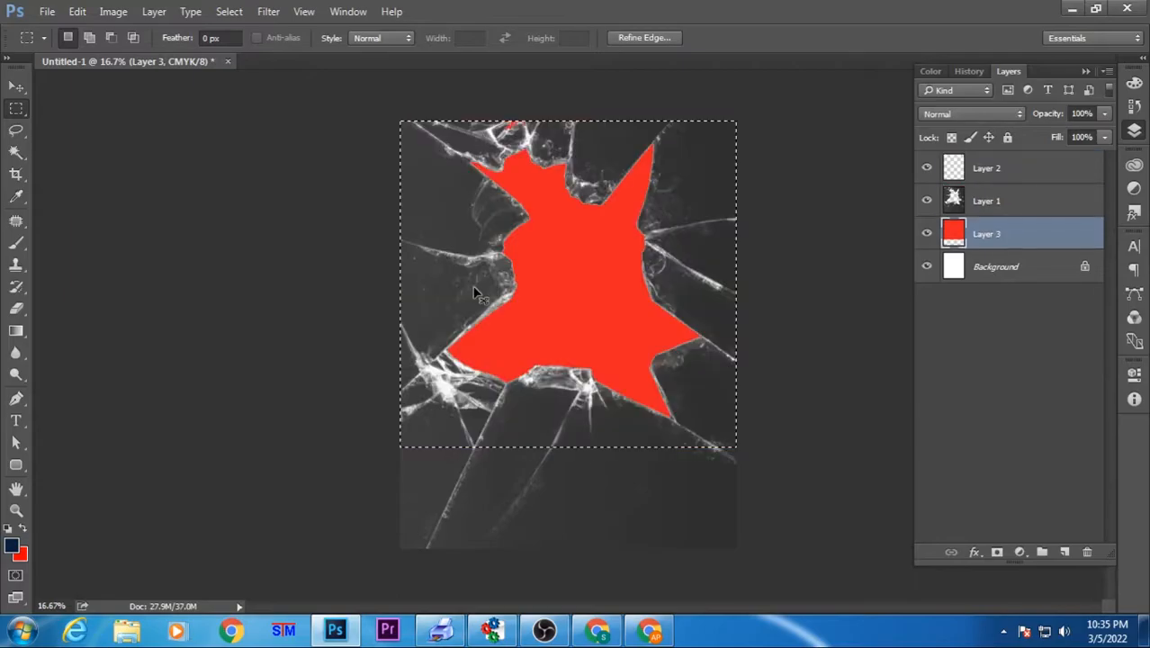
Step: Clear the selection and ready the Clone Stamp tool with a 125 px brush for the artwork's upper edge
{"action": "key", "text": "ctrl+d"}
{"action": "key", "text": "ctrl+plus"}
{"action": "key", "text": "ctrl+plus"}
{"action": "key", "text": "ctrl+plus"}
{"action": "key", "text": "ctrl+plus"}
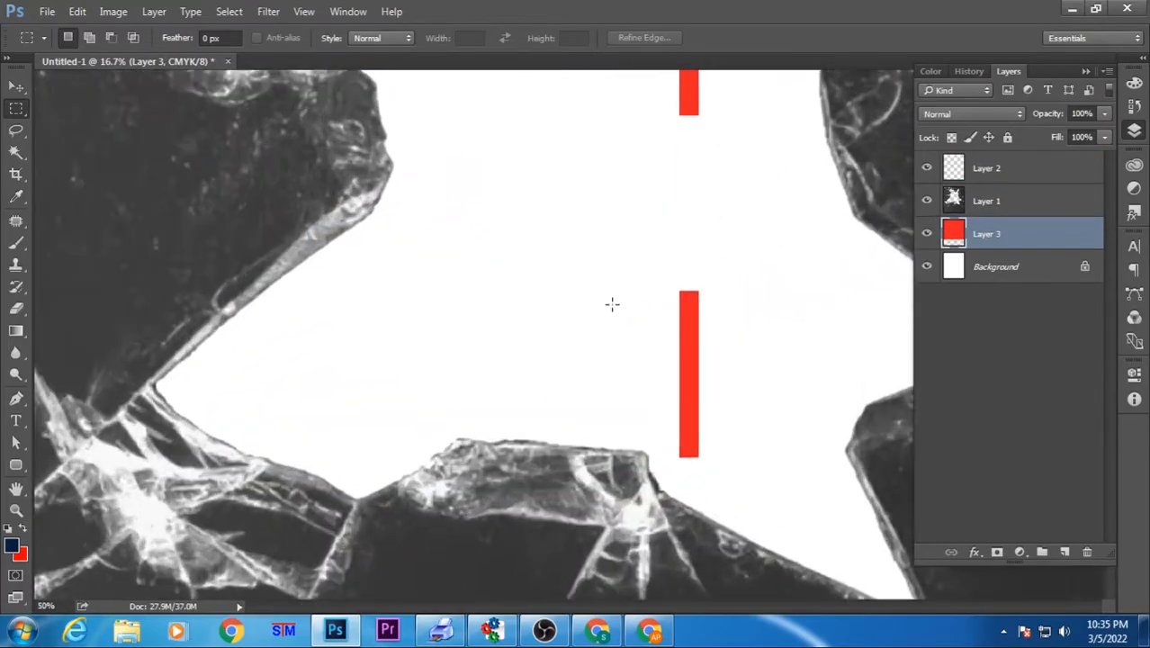
{"action": "left_click_drag", "start_coordinate": [651, 126], "coordinate": [593, 300]}
{"action": "key", "text": "v"}
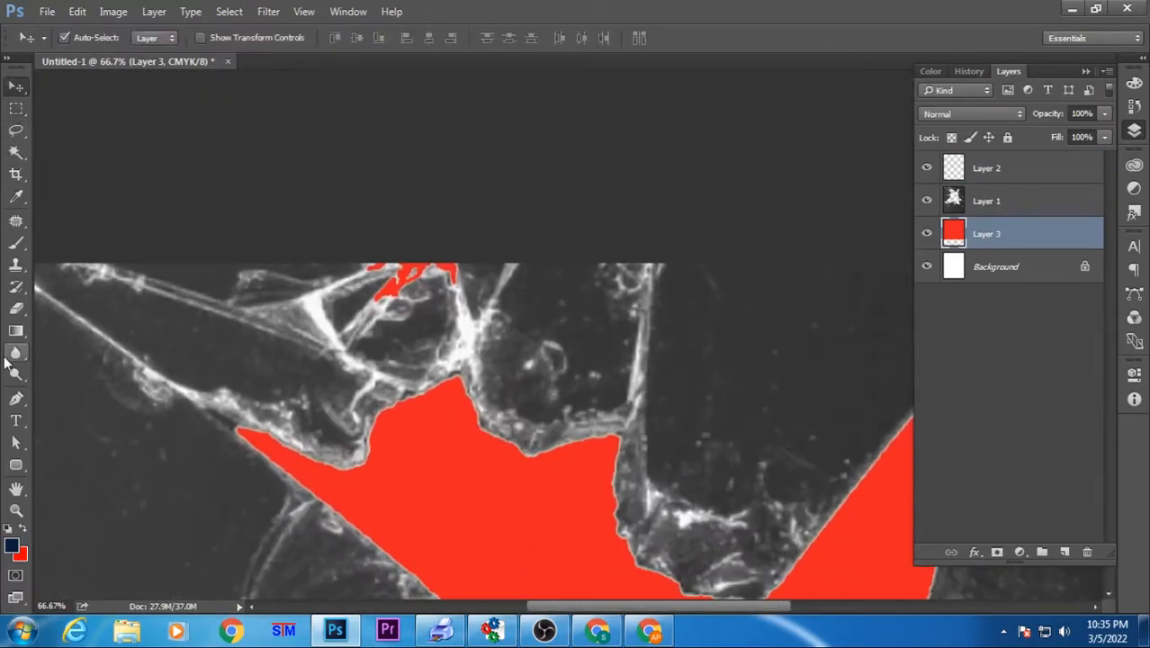
{"action": "left_click", "coordinate": [20, 268]}
{"action": "left_click", "coordinate": [17, 222]}
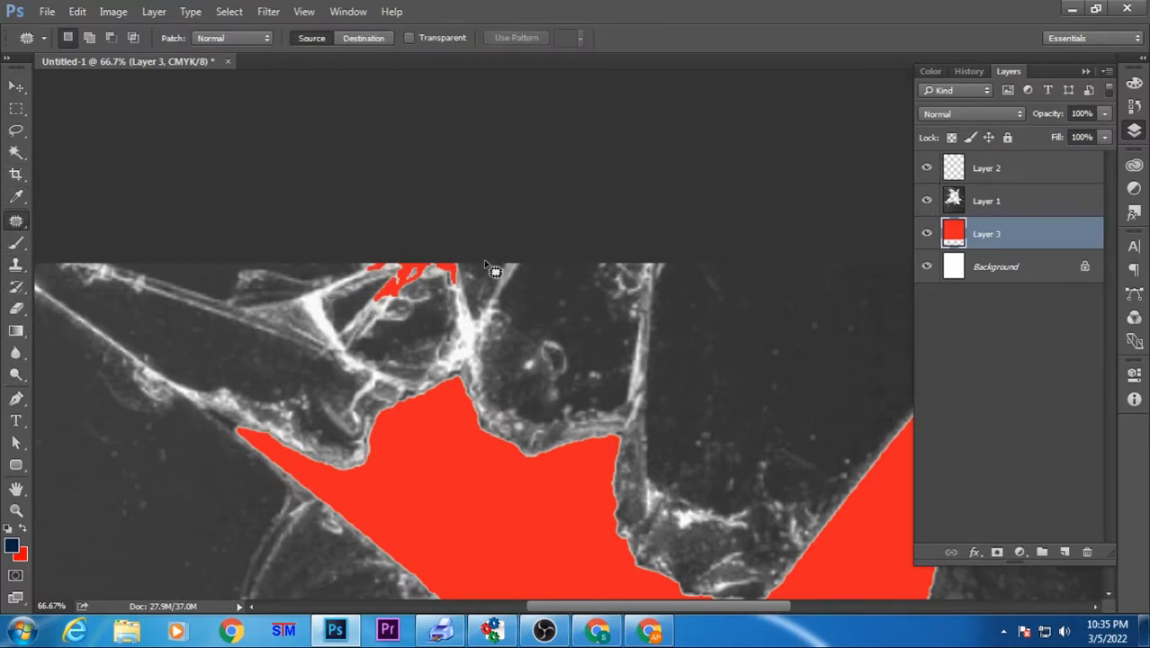
{"action": "right_click", "coordinate": [17, 223]}
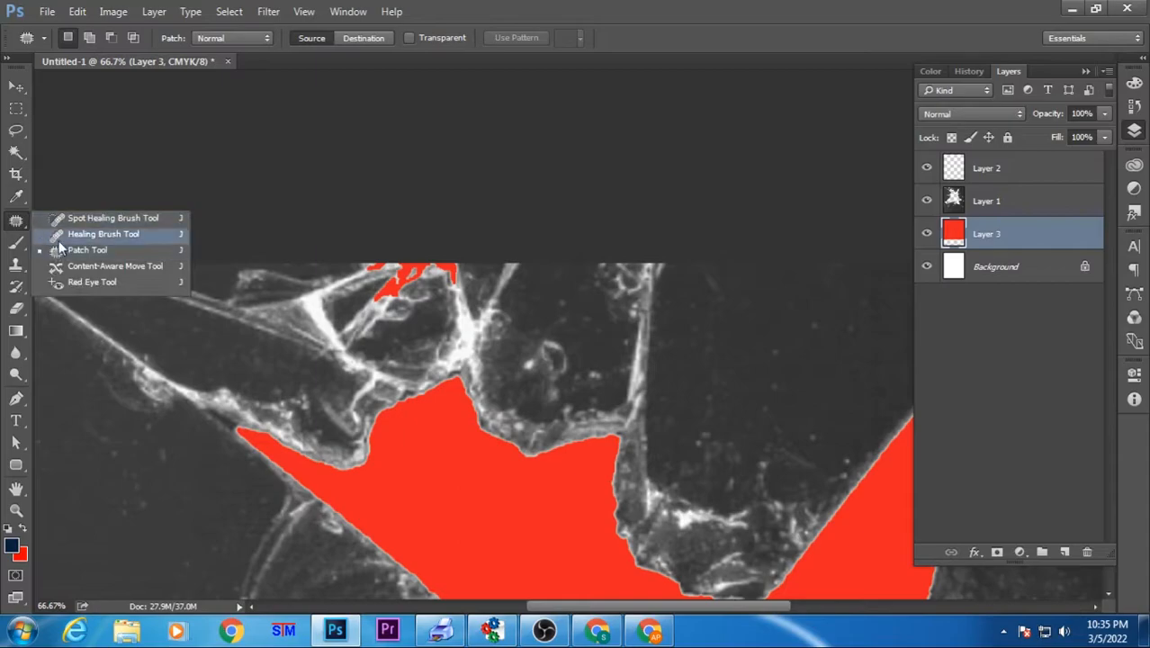
{"action": "left_click", "coordinate": [90, 220]}
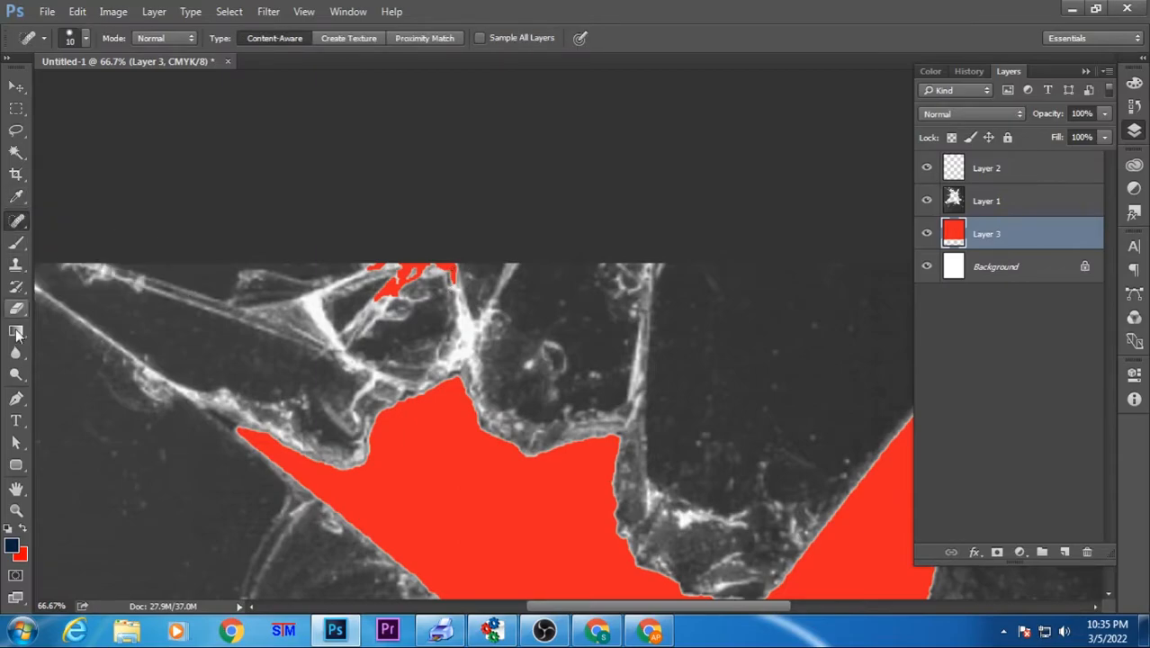
{"action": "key", "text": "s"}
{"action": "key", "text": "bracketright"}
{"action": "left_click", "coordinate": [546, 308]}
{"action": "key", "text": "Return"}
Step: Clone nearby glass texture on Layer 1 over the small red gaps along the upper edge of the broken glass
{"action": "left_click", "coordinate": [1026, 202]}
{"action": "mouse_move", "coordinate": [434, 271]}
{"action": "left_mouse_down"}
{"action": "mouse_move", "coordinate": [397, 284]}
{"action": "mouse_move", "coordinate": [325, 276]}
{"action": "mouse_move", "coordinate": [385, 264]}
{"action": "left_mouse_up"}
{"action": "left_click", "coordinate": [568, 290], "text": "alt"}
{"action": "left_click", "coordinate": [351, 284], "text": "alt"}
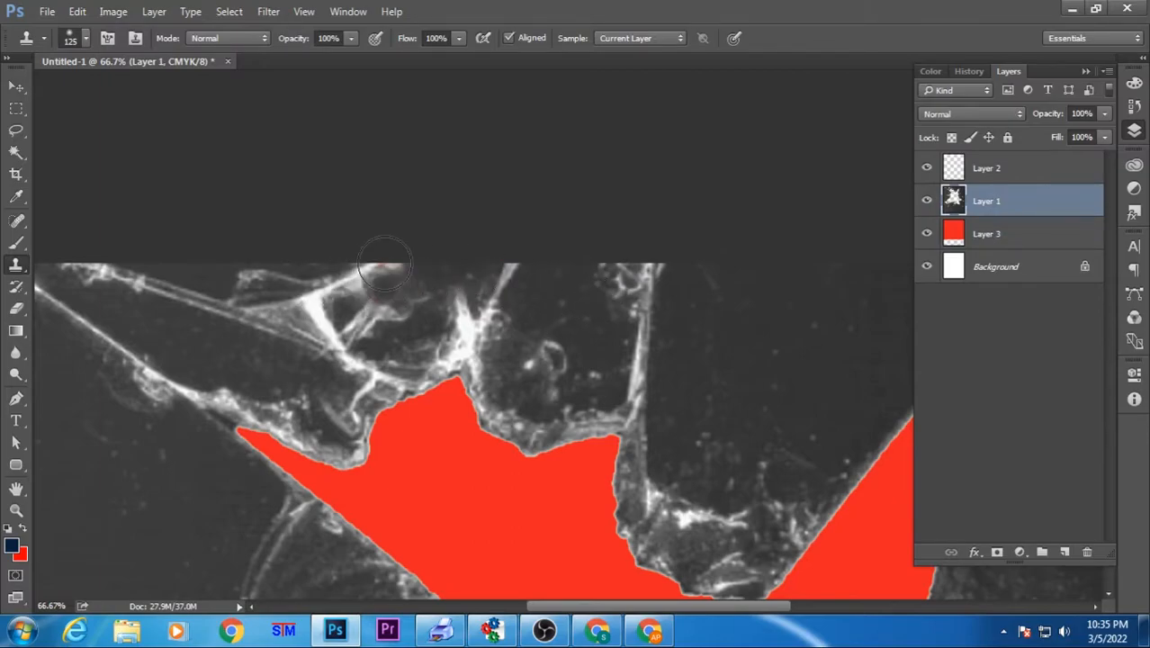
{"action": "left_click", "coordinate": [376, 316], "text": "alt"}
{"action": "left_click", "coordinate": [397, 290]}
{"action": "left_click", "coordinate": [468, 312], "text": "alt"}
{"action": "left_click", "coordinate": [420, 288]}
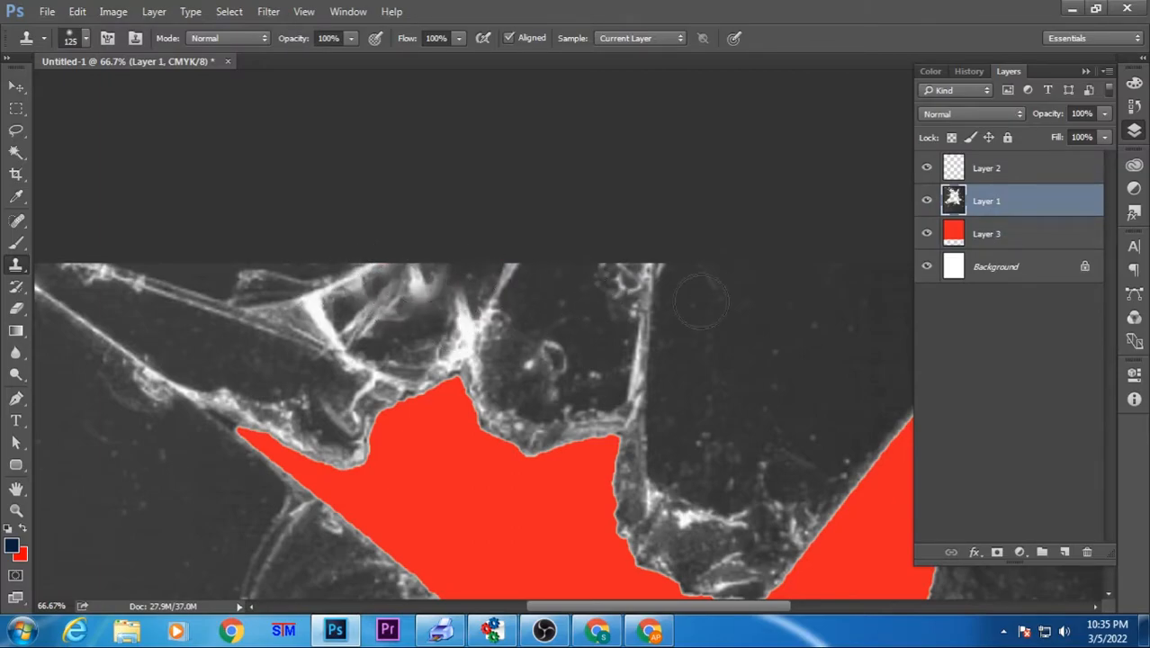
Step: Add a Gradient Overlay to Layer 3 running from red to dark maroon
{"action": "left_click", "coordinate": [16, 87]}
{"action": "scroll", "coordinate": [540, 324], "scroll_direction": "down", "scroll_amount": 4}
{"action": "scroll", "coordinate": [628, 358], "scroll_direction": "up", "scroll_amount": 1}
{"action": "left_click", "coordinate": [630, 359]}
{"action": "double_click", "coordinate": [1061, 241]}
{"action": "left_click", "coordinate": [306, 325]}
{"action": "left_click", "coordinate": [587, 170]}
{"action": "left_click", "coordinate": [702, 167]}
{"action": "left_click", "coordinate": [1009, 142]}
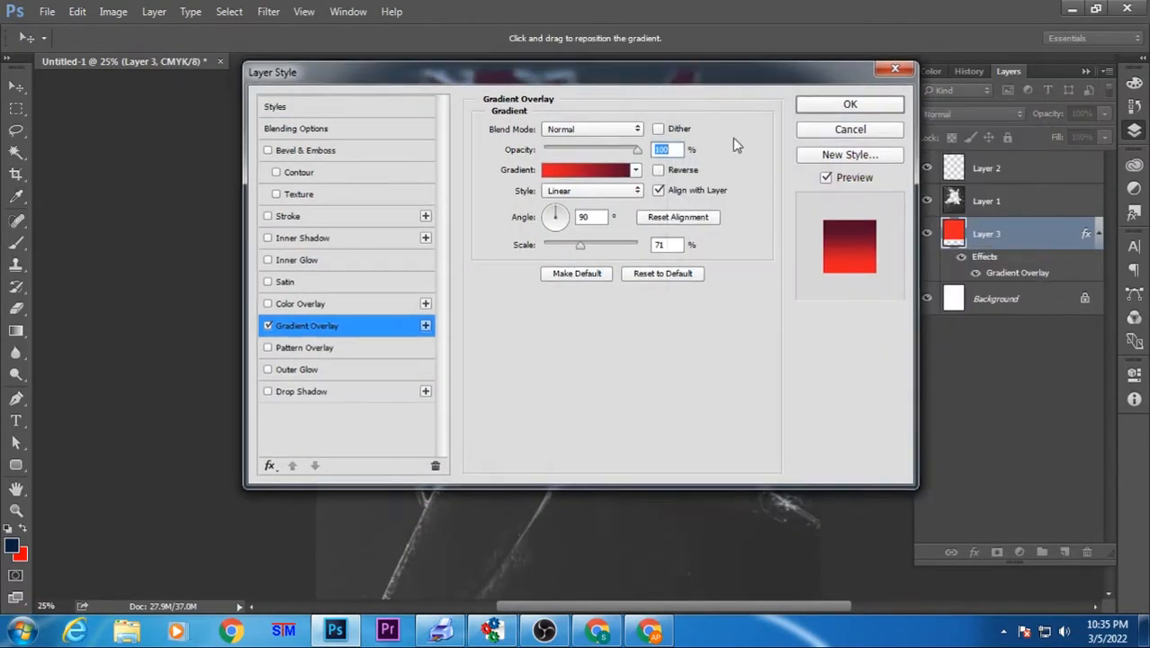
{"action": "left_click_drag", "start_coordinate": [656, 78], "coordinate": [962, 202]}
{"action": "left_click", "coordinate": [899, 295]}
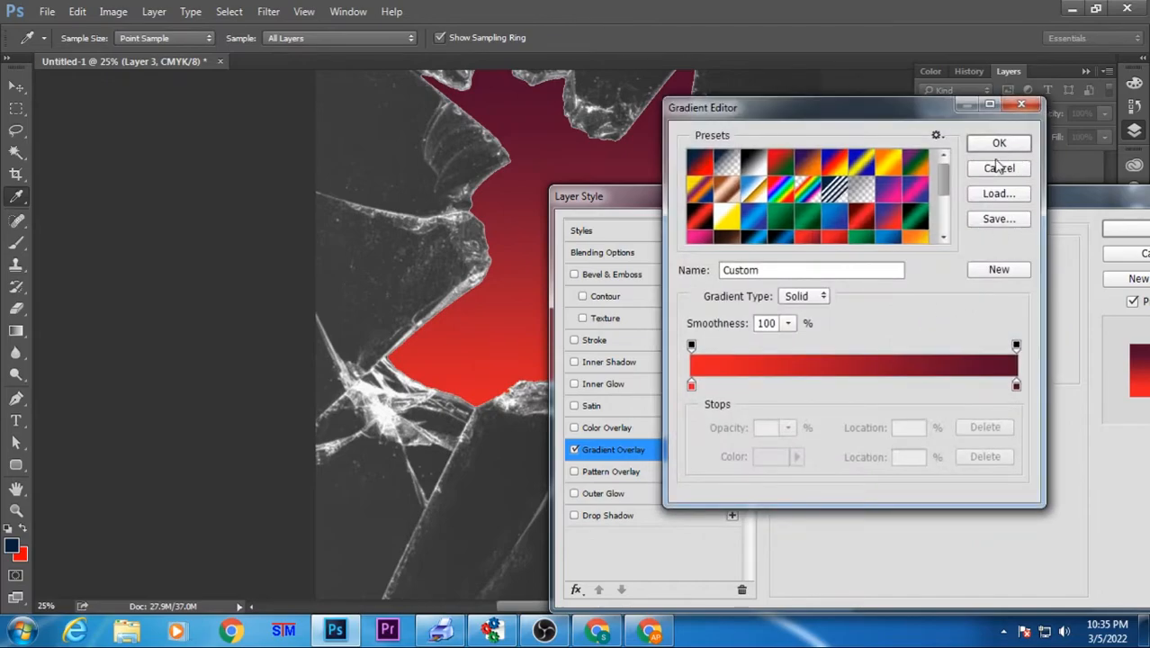
{"action": "left_click", "coordinate": [999, 144]}
Step: Set Layer 3's gradient overlay style to Diamond, increase its scale and apply the layer style
{"action": "left_click", "coordinate": [897, 314]}
{"action": "left_click", "coordinate": [878, 370]}
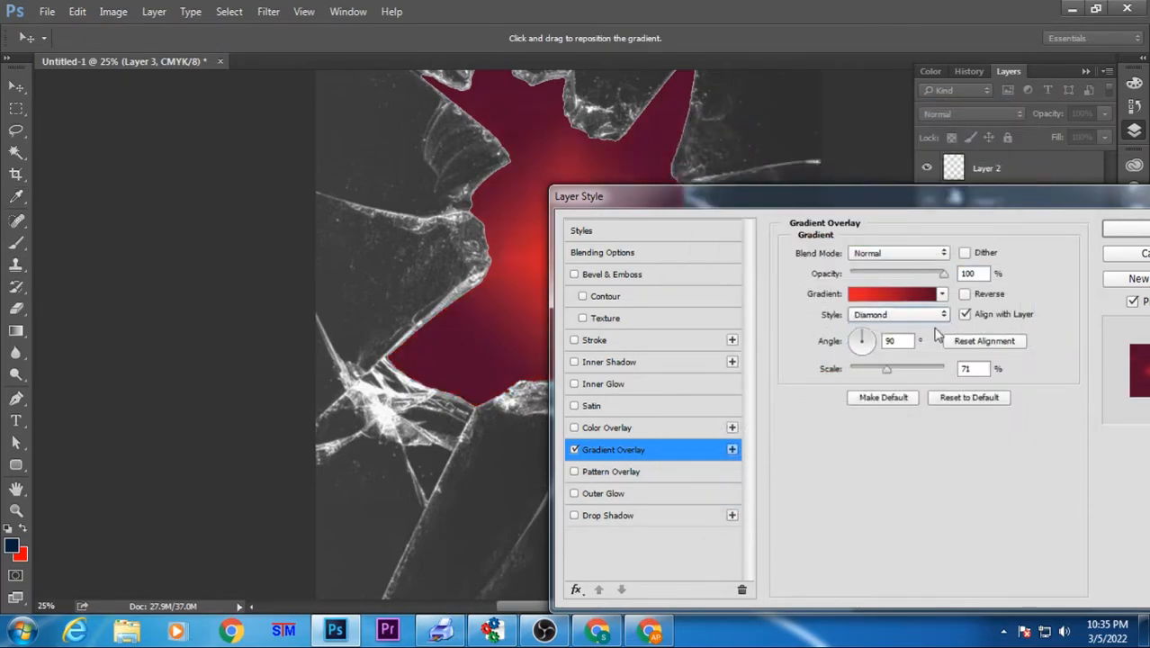
{"action": "left_click_drag", "start_coordinate": [887, 370], "coordinate": [999, 374]}
{"action": "key", "text": "Return"}
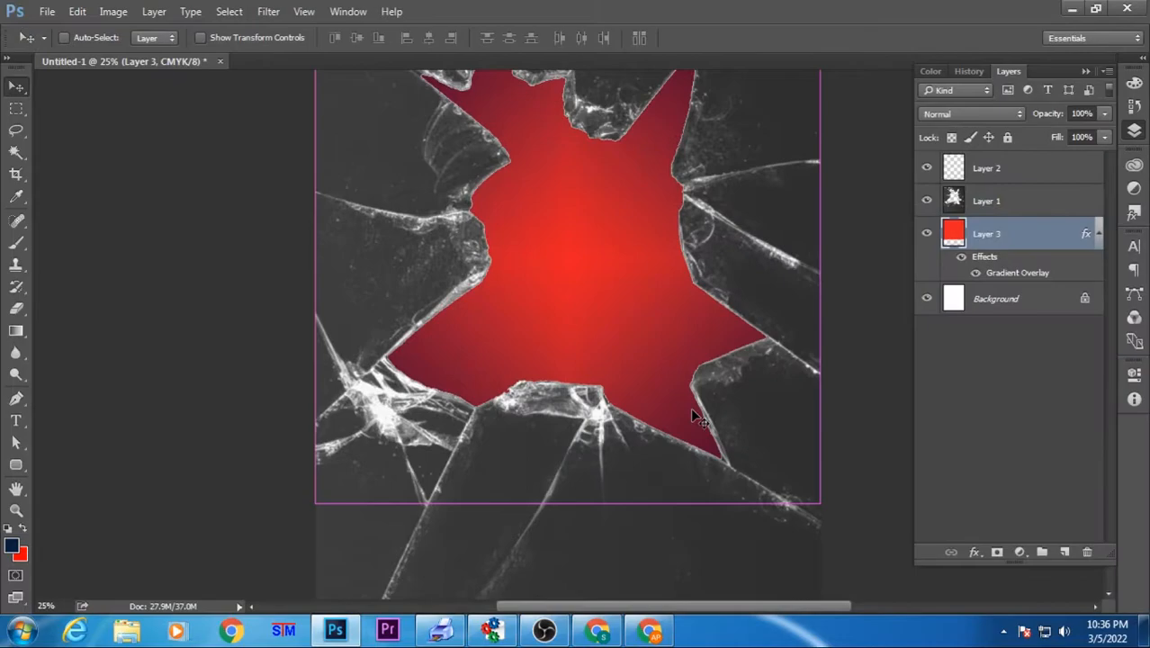
Step: Convert the document to RGB Color with its layers kept, and merge Layer 1 with a duplicate of itself
{"action": "key", "text": "ctrl+minus"}
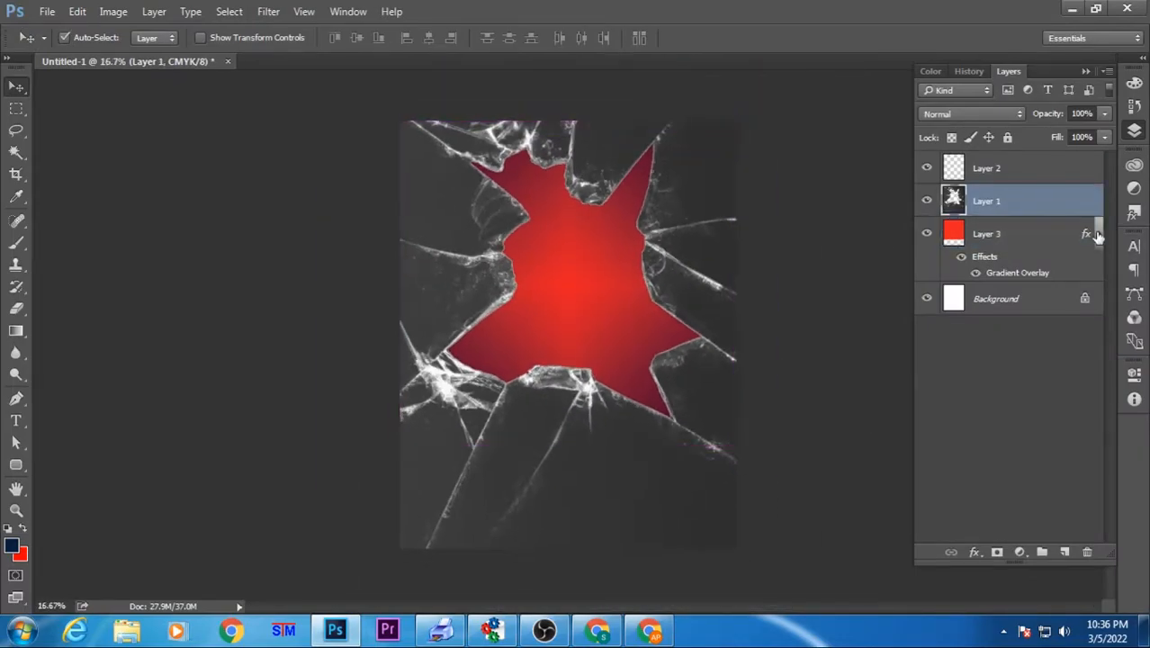
{"action": "key", "text": "ctrl+j"}
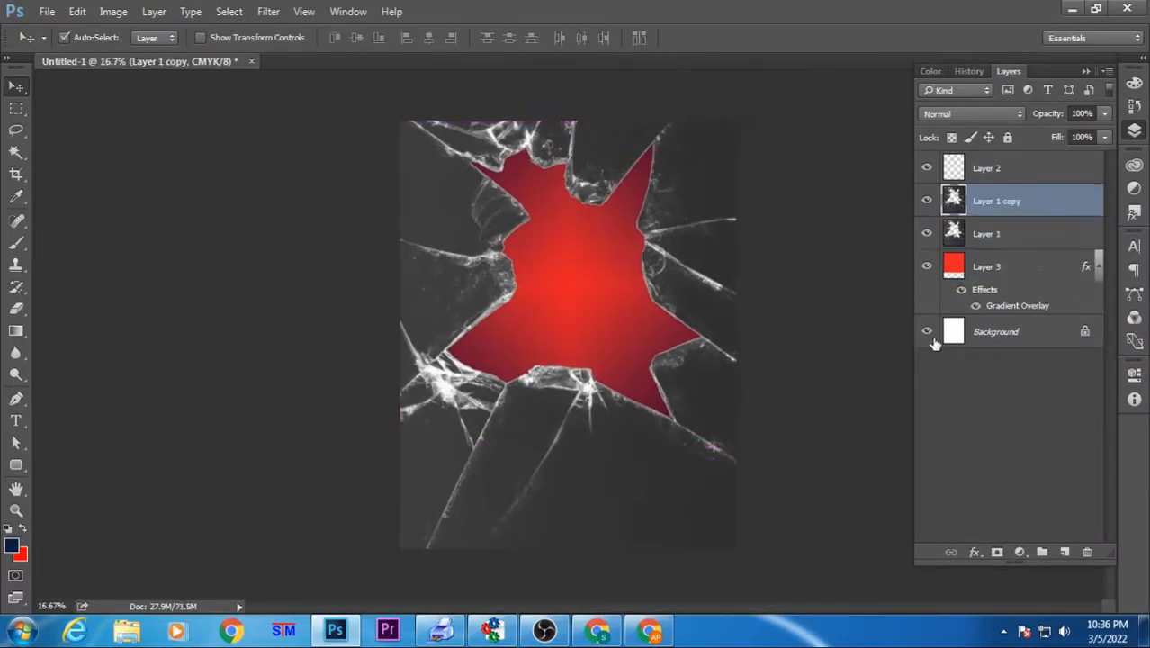
{"action": "left_click", "coordinate": [326, 46]}
{"action": "left_click", "coordinate": [519, 244]}
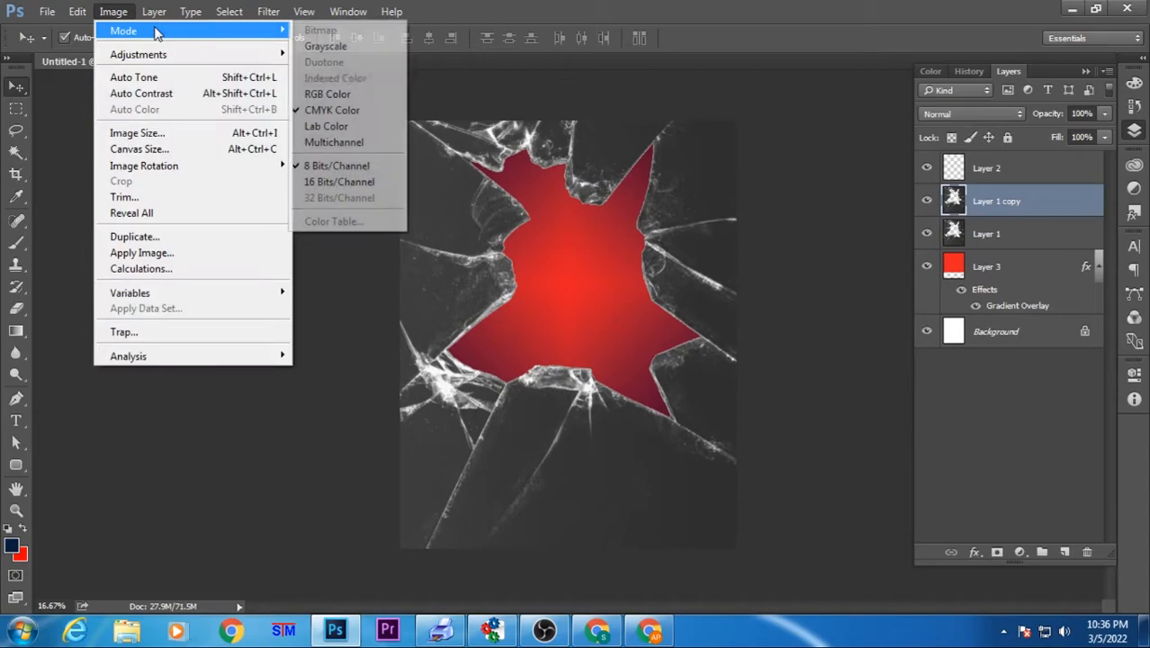
{"action": "left_click", "coordinate": [328, 95]}
{"action": "left_click", "coordinate": [697, 240]}
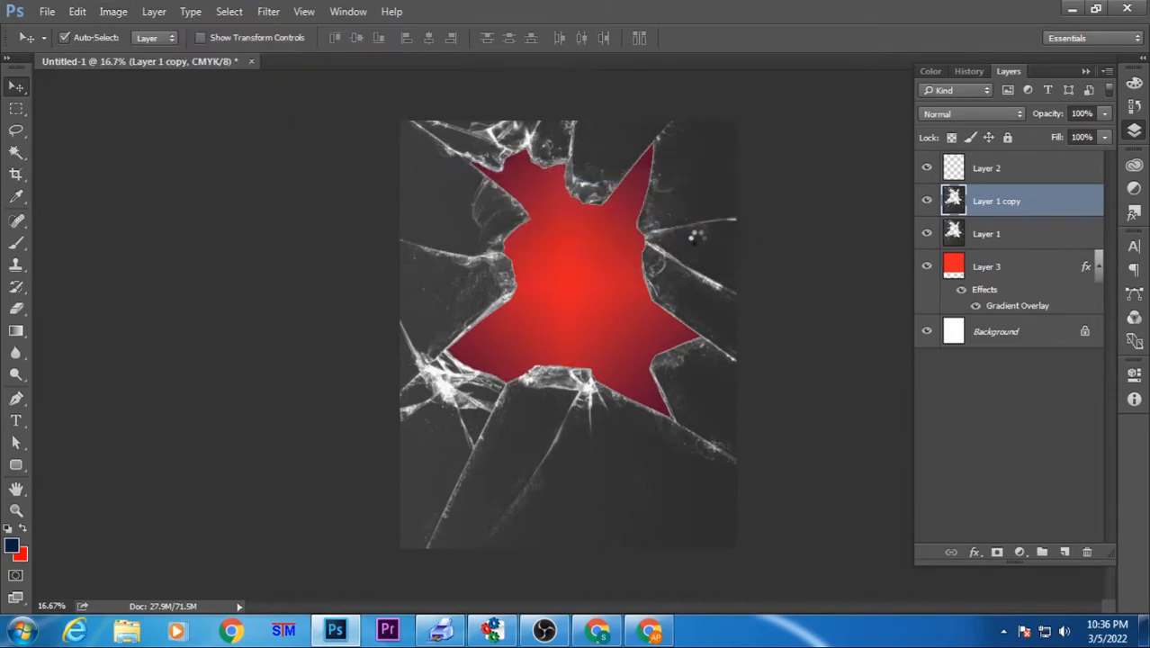
{"action": "left_click", "coordinate": [1027, 236], "text": "shift"}
{"action": "key", "text": "ctrl+e"}
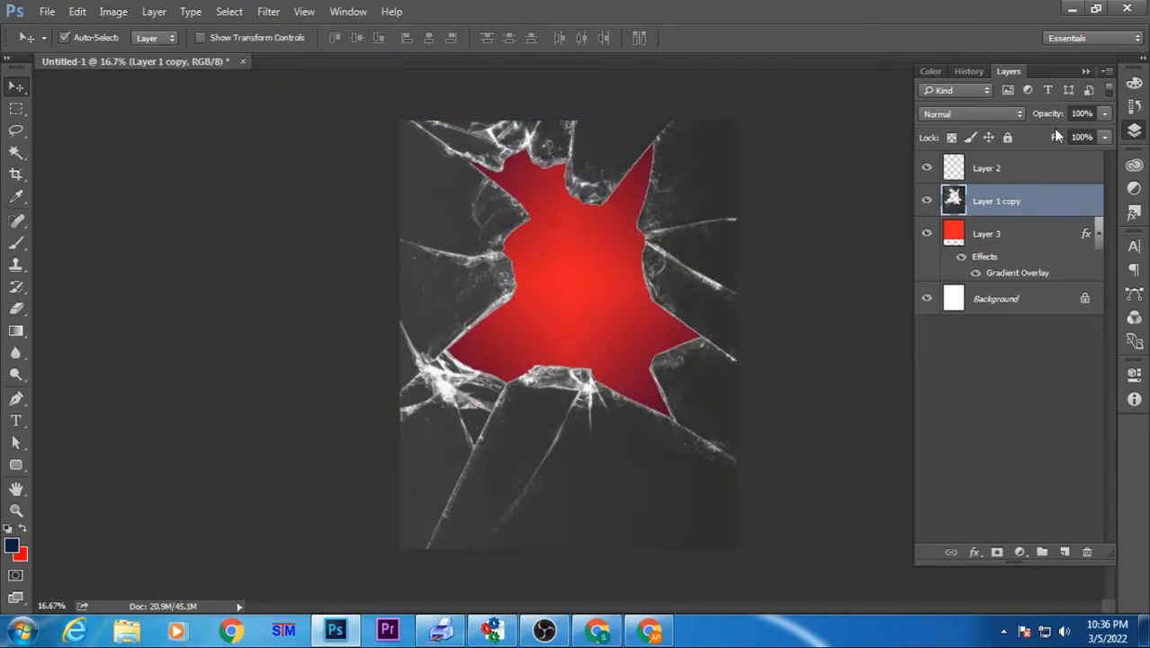
Step: Add a Color Balance adjustment above the glass with midtones at Cyan–Red -100, Magenta–Green -51 and Yellow–Blue +97
{"action": "left_click", "coordinate": [1134, 191]}
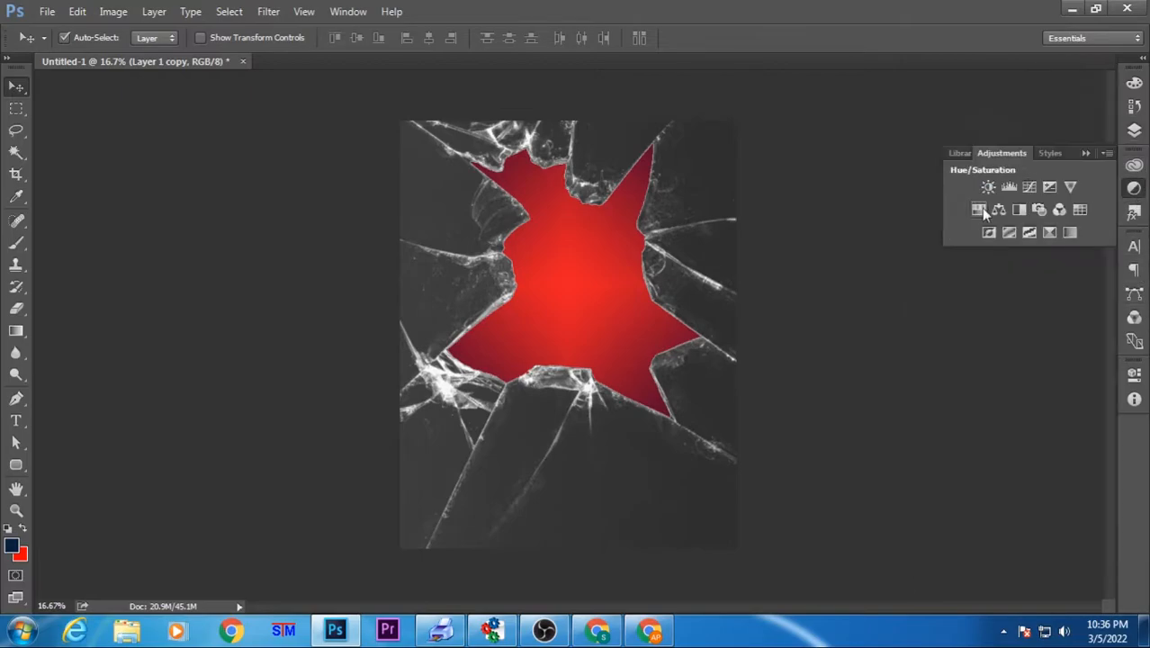
{"action": "left_click", "coordinate": [1002, 208]}
{"action": "left_click_drag", "start_coordinate": [970, 398], "coordinate": [932, 400]}
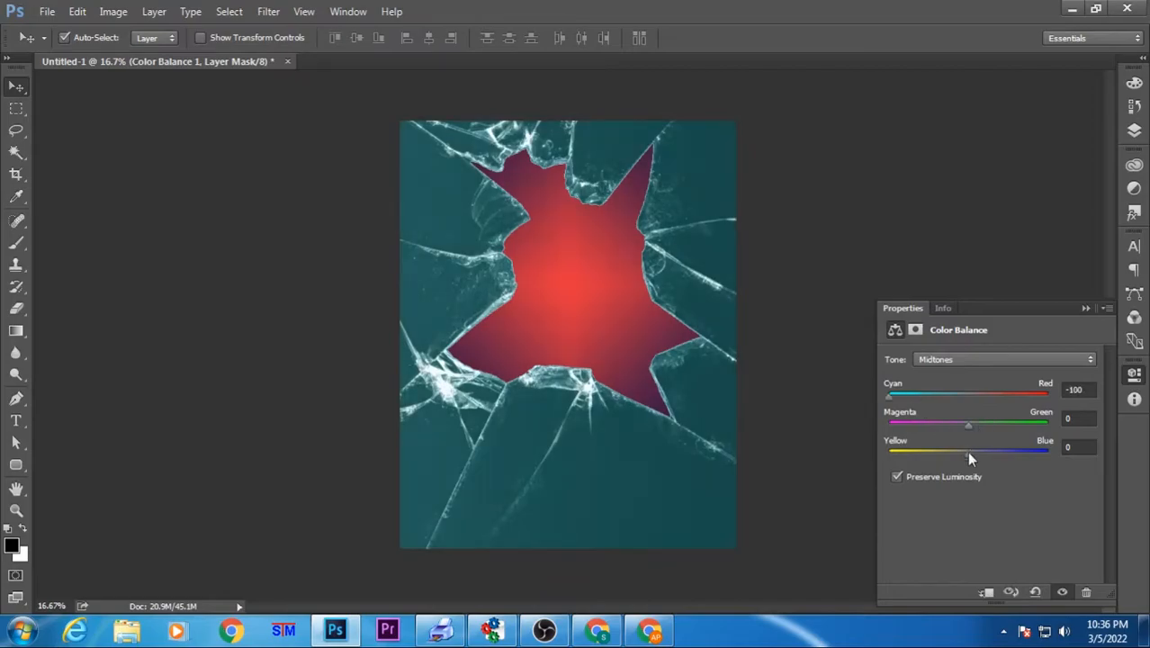
{"action": "left_click_drag", "start_coordinate": [969, 455], "coordinate": [1049, 453]}
{"action": "left_click_drag", "start_coordinate": [956, 428], "coordinate": [927, 432]}
{"action": "left_click_drag", "start_coordinate": [1046, 457], "coordinate": [1043, 456]}
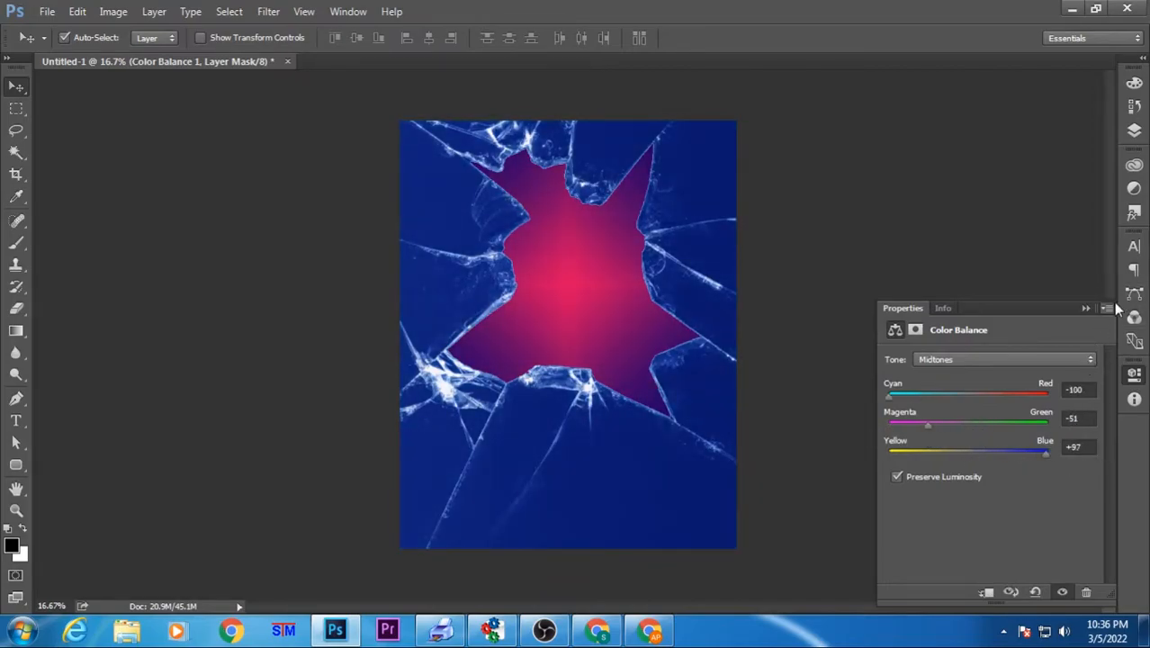
Step: Add a Brightness/Contrast adjustment clipped to Color Balance 1, with brightness -94 and contrast -23, and compare the image with and without it
{"action": "left_click", "coordinate": [1138, 204]}
{"action": "left_click", "coordinate": [987, 185]}
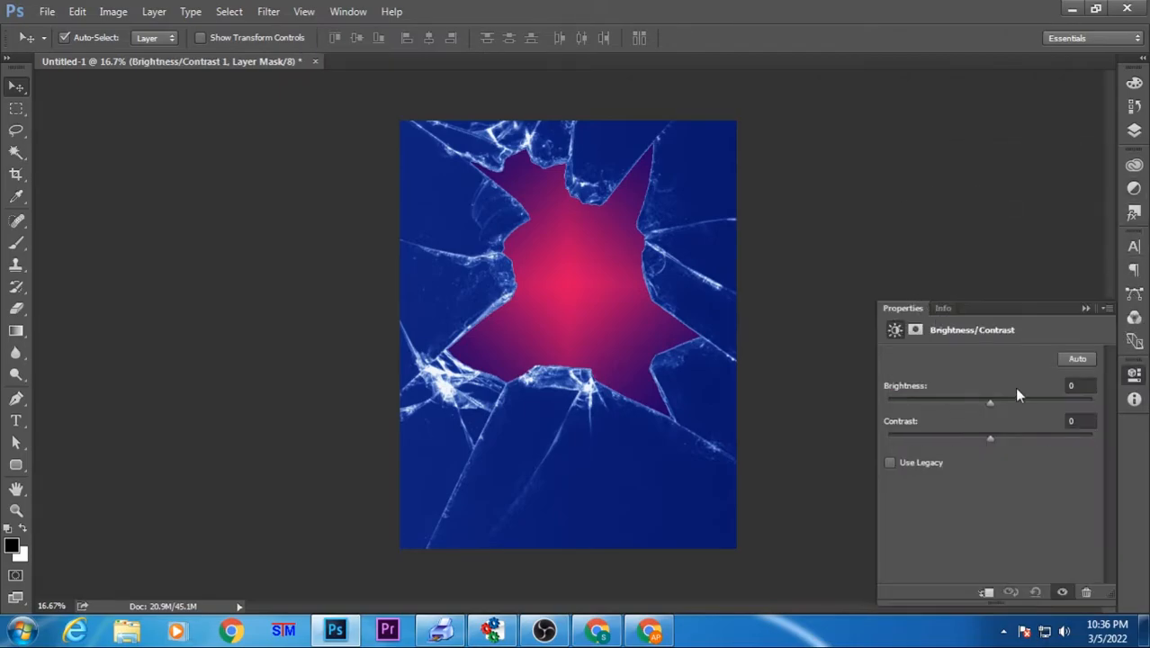
{"action": "left_click_drag", "start_coordinate": [993, 403], "coordinate": [942, 399]}
{"action": "key", "text": "ctrl+z"}
{"action": "left_click_drag", "start_coordinate": [988, 436], "coordinate": [942, 440]}
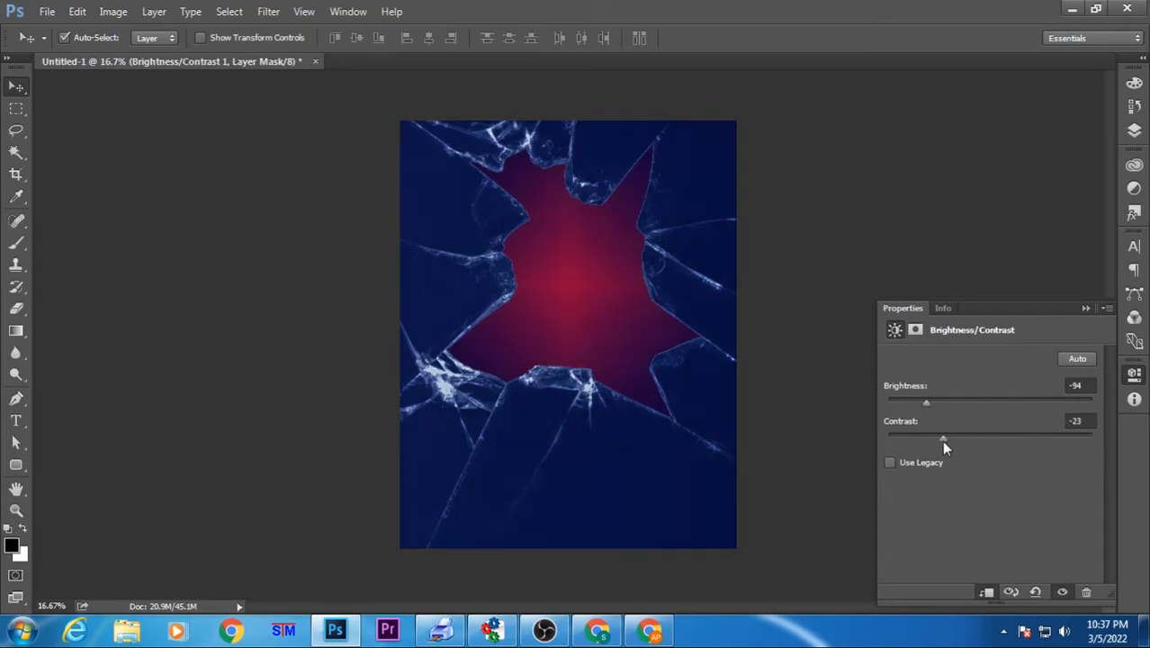
{"action": "left_click", "coordinate": [1086, 309]}
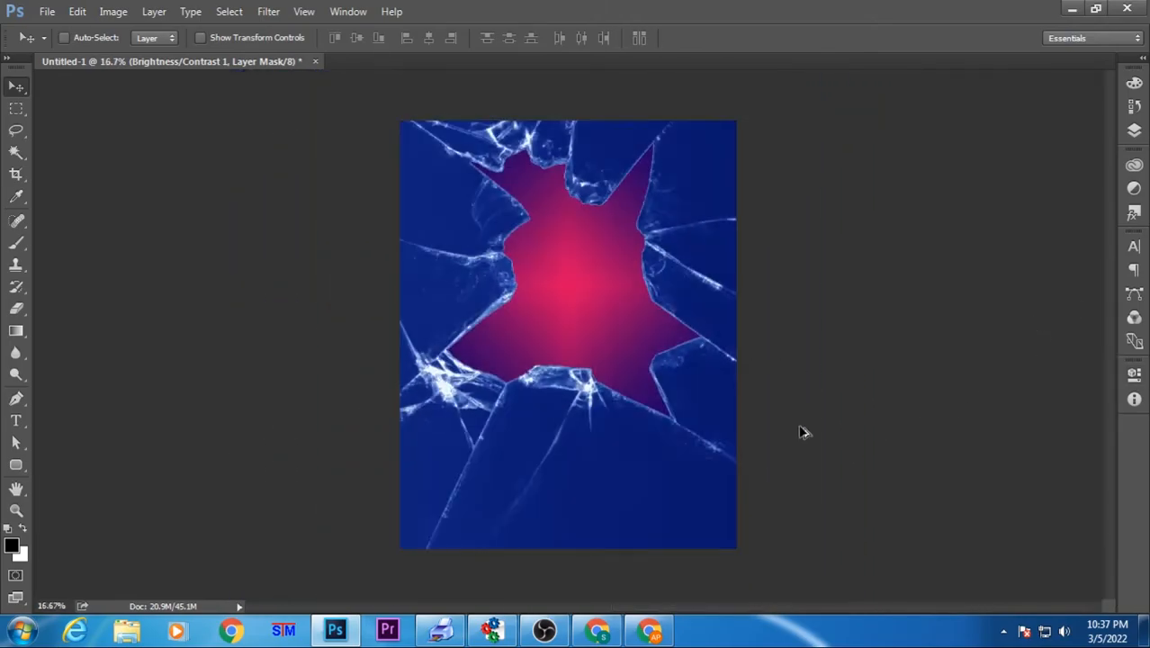
{"action": "key", "text": "ctrl+z"}
{"action": "key", "text": "ctrl+z"}
{"action": "key", "text": "ctrl+z"}
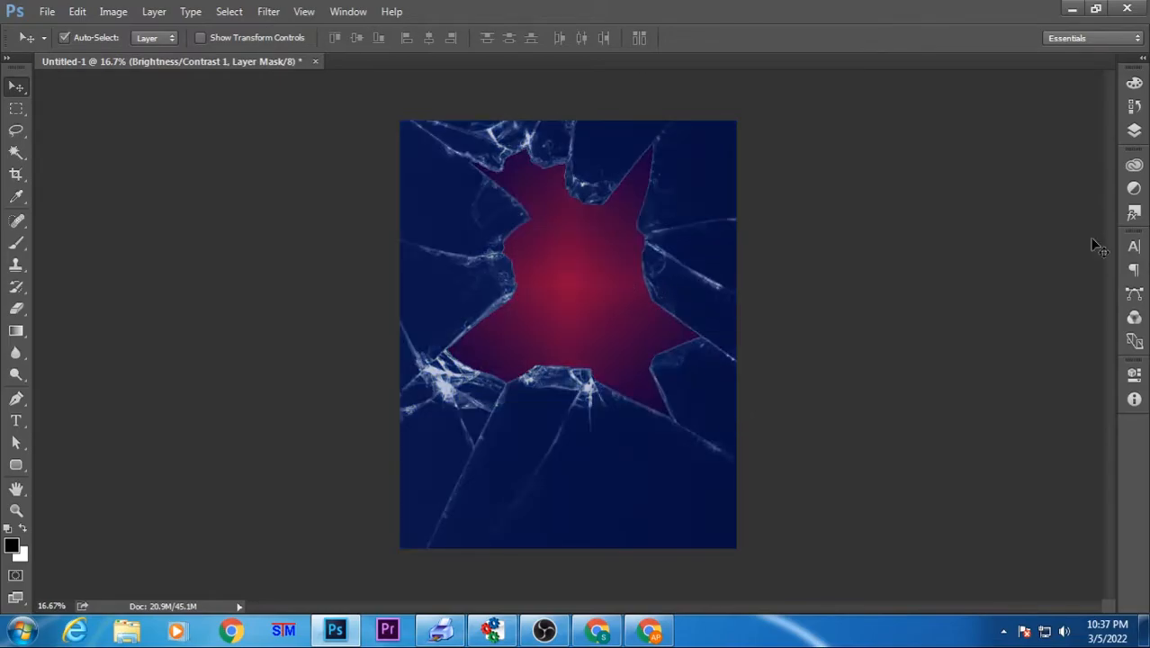
Step: Try moving the red gradient Layer 3 above the glass layer in the stacking order
{"action": "left_click", "coordinate": [1134, 130]}
{"action": "left_click", "coordinate": [1022, 301]}
{"action": "key", "text": "ctrl+bracketright"}
{"action": "key", "text": "ctrl+bracketleft"}
{"action": "key", "text": "ctrl+bracketright"}
{"action": "key", "text": "ctrl+bracketright"}
{"action": "key", "text": "ctrl+bracketright"}
{"action": "key", "text": "ctrl+bracketleft"}
{"action": "key", "text": "ctrl+bracketleft"}
{"action": "key", "text": "ctrl+bracketleft"}
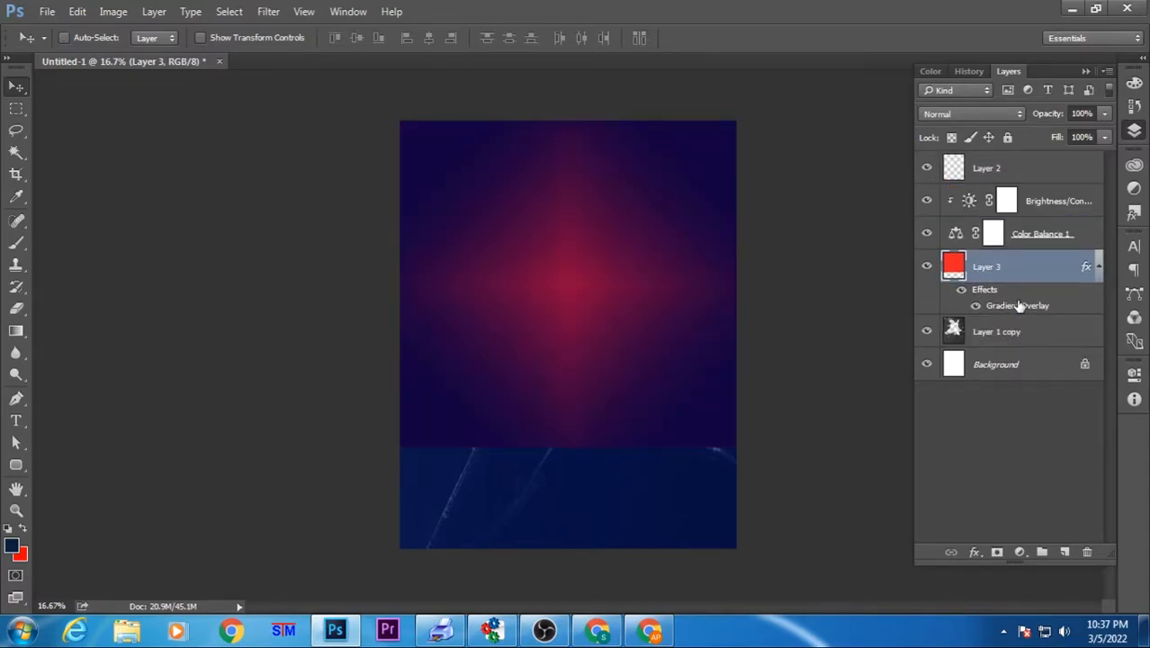
Step: Add a plain layer mask to Layer 1 copy without an active selection
{"action": "left_click", "coordinate": [707, 328]}
{"action": "left_click", "coordinate": [954, 269], "text": "ctrl"}
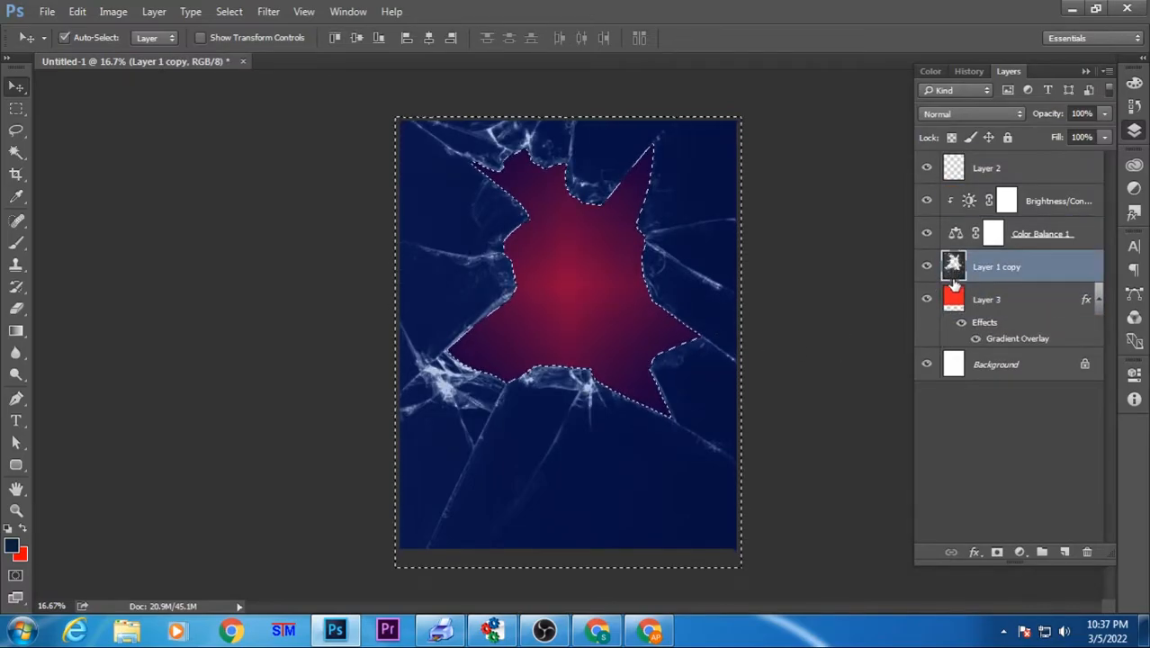
{"action": "key", "text": "ctrl+d"}
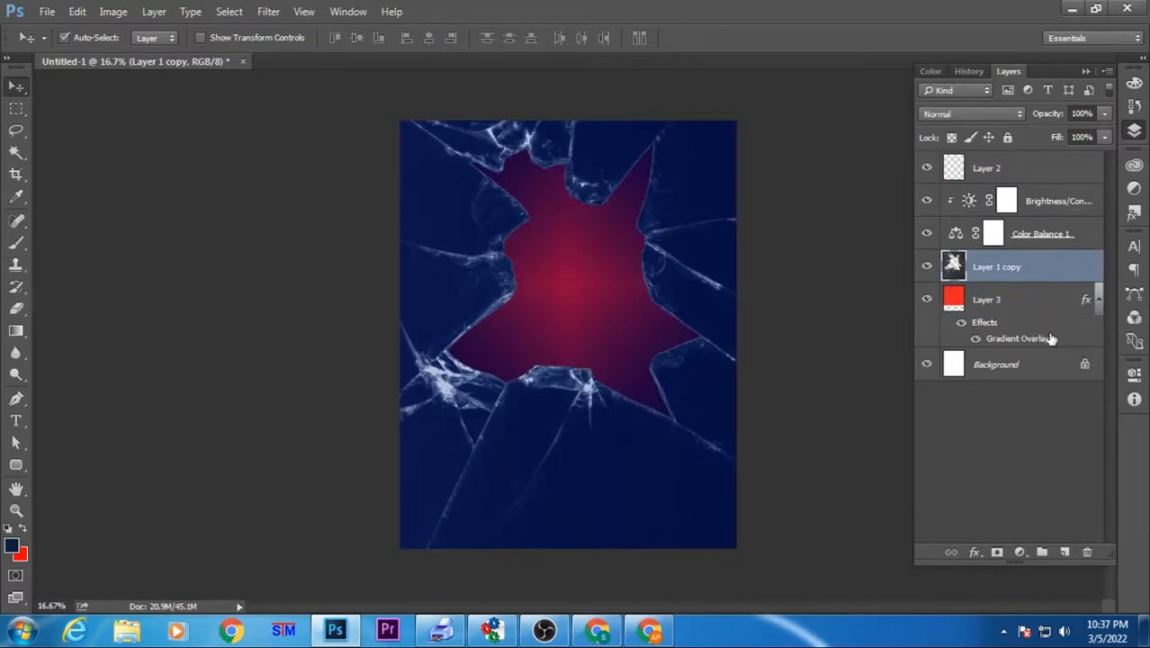
{"action": "left_click", "coordinate": [996, 553]}
Step: Paint over the centre of the Layer 1 copy mask with a 700 px brush, in black and in white
{"action": "left_click", "coordinate": [16, 243]}
{"action": "key", "text": "bracketleft"}
{"action": "key", "text": "bracketleft"}
{"action": "key", "text": "bracketleft"}
{"action": "key", "text": "bracketleft"}
{"action": "key", "text": "bracketleft"}
{"action": "key", "text": "bracketleft"}
{"action": "key", "text": "bracketleft"}
{"action": "key", "text": "bracketleft"}
{"action": "left_click_drag", "start_coordinate": [563, 274], "coordinate": [566, 301]}
{"action": "key", "text": "x"}
{"action": "left_click_drag", "start_coordinate": [577, 255], "coordinate": [562, 255]}
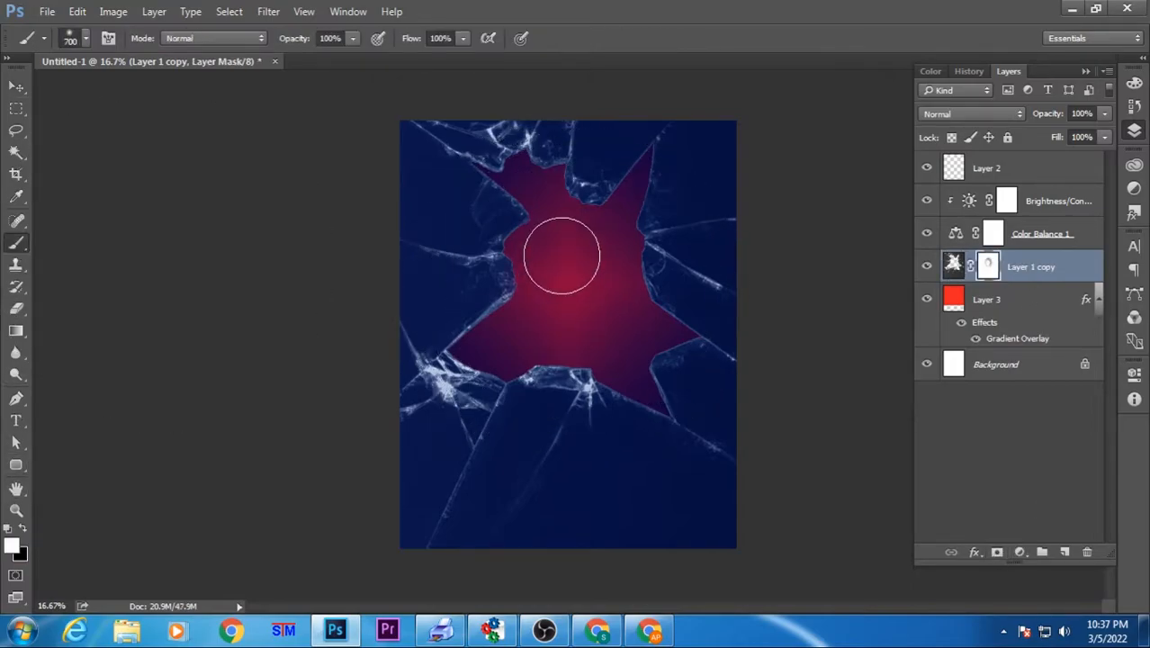
Step: Try painting directly on Layer 3 over the centre of the red area with the dark foreground color
{"action": "left_click", "coordinate": [1021, 306]}
{"action": "left_click", "coordinate": [977, 557]}
{"action": "key", "text": "Escape"}
{"action": "left_click_drag", "start_coordinate": [593, 262], "coordinate": [567, 309]}
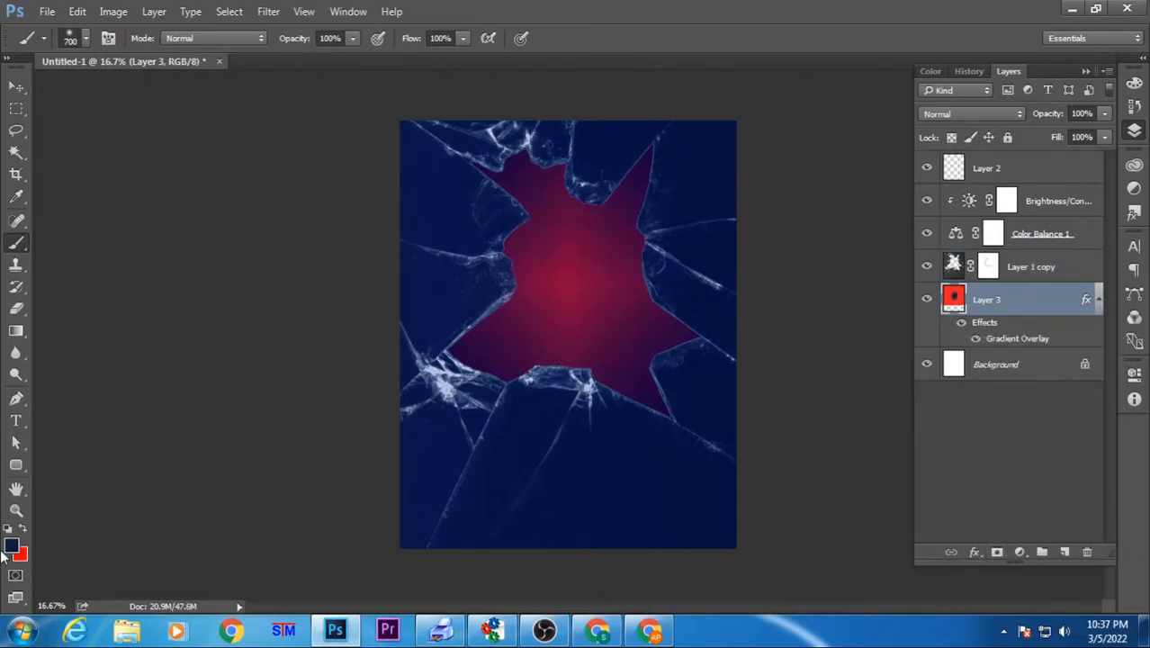
Step: Set the foreground color to black and the background color to white
{"action": "left_click", "coordinate": [16, 510]}
{"action": "left_click", "coordinate": [12, 546]}
{"action": "left_click", "coordinate": [172, 487]}
{"action": "left_click", "coordinate": [558, 266]}
{"action": "left_click", "coordinate": [22, 556]}
{"action": "left_click", "coordinate": [171, 277]}
{"action": "left_click", "coordinate": [557, 267]}
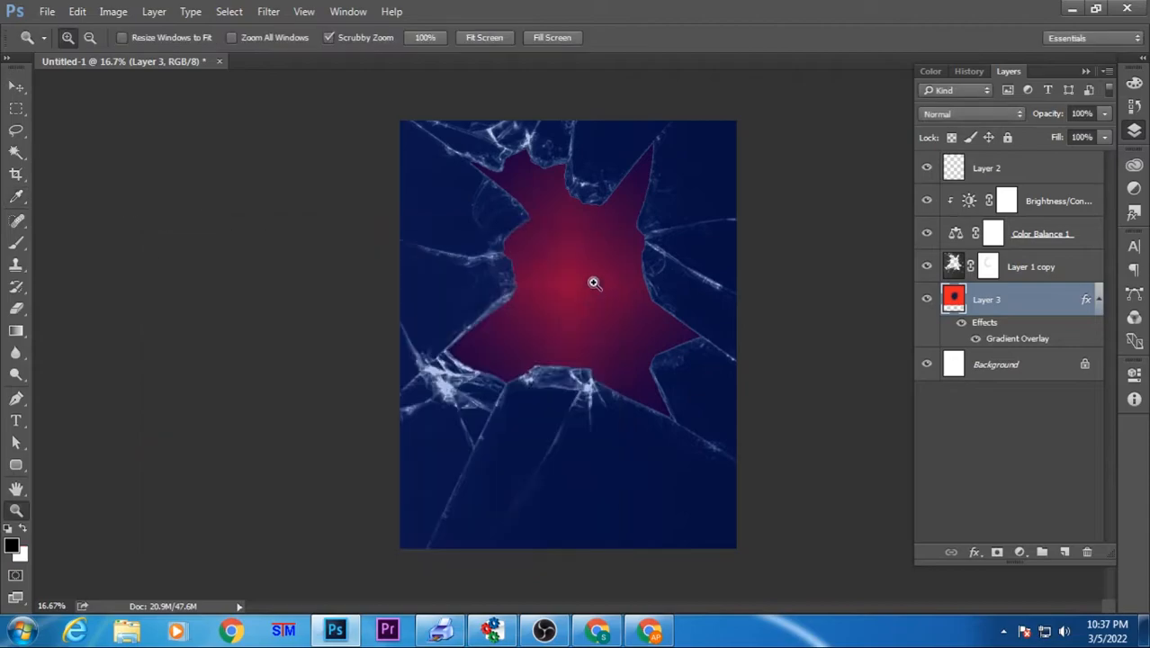
Step: Add a layer mask to Layer 3 with the Brush tool active
{"action": "left_click", "coordinate": [16, 243]}
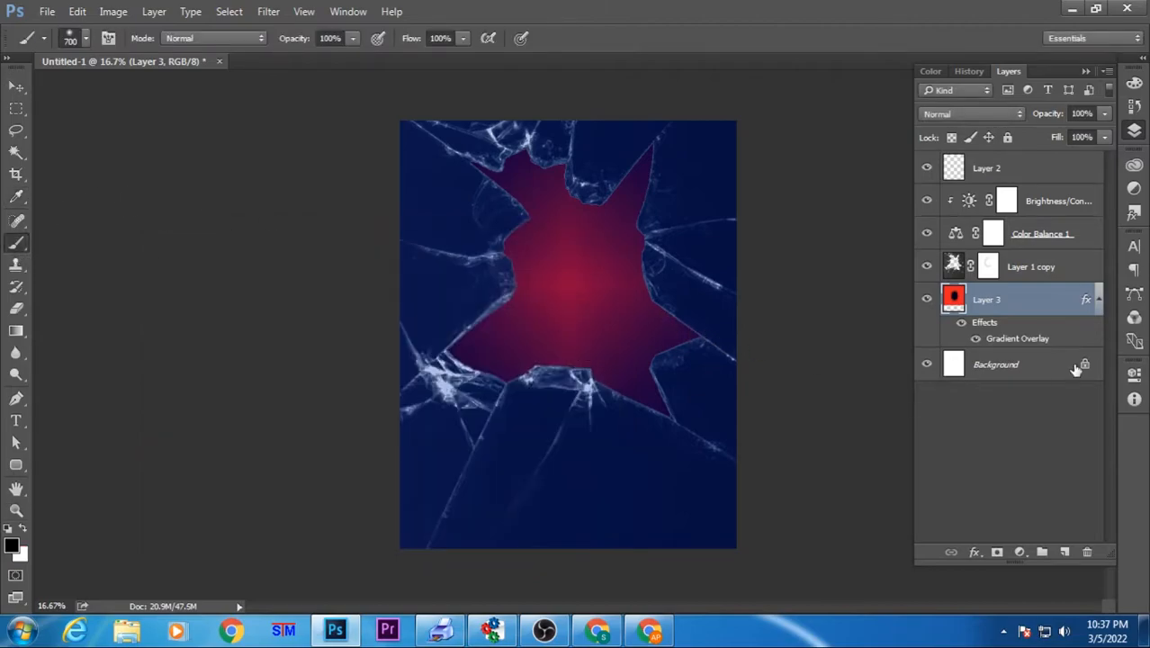
{"action": "left_click", "coordinate": [995, 552]}
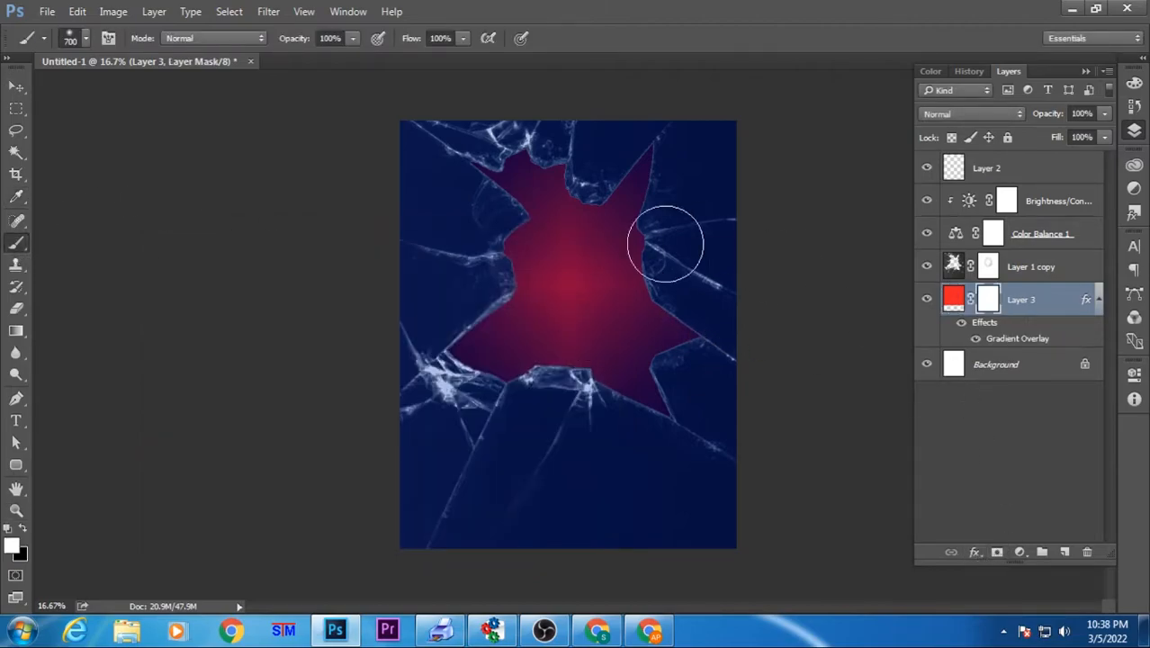
{"action": "left_click", "coordinate": [1031, 275]}
Step: Paint black on the Color Balance 1 mask over the centre of the glass hole and enlarge the brush to 1200 px
{"action": "left_click", "coordinate": [991, 236]}
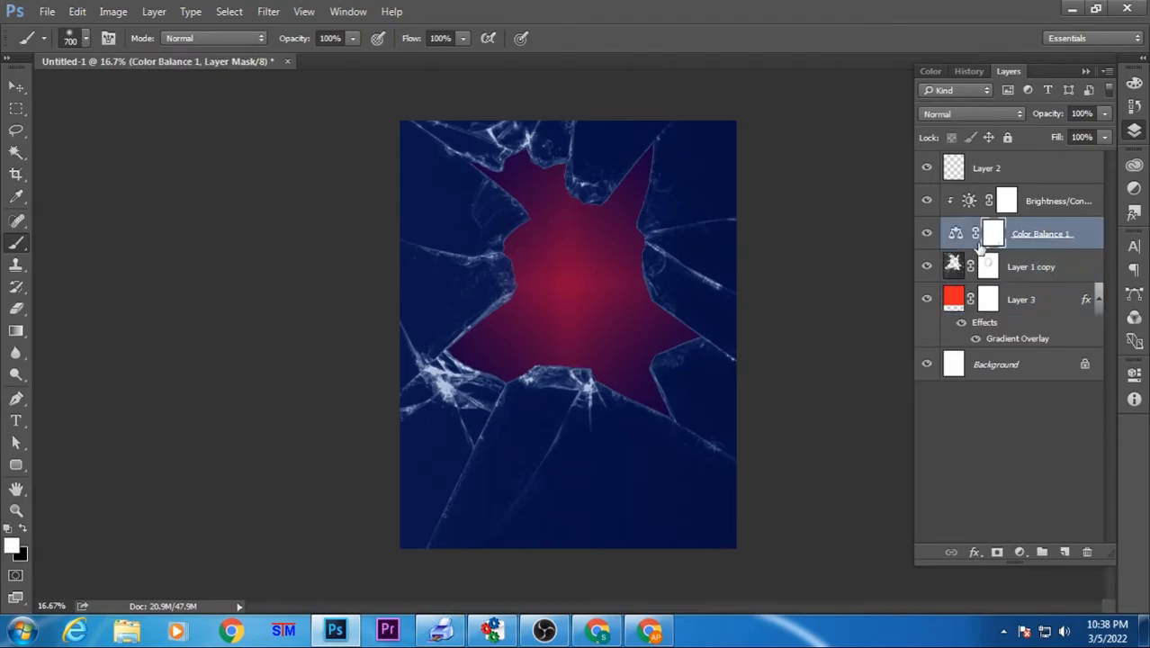
{"action": "key", "text": "x"}
{"action": "mouse_move", "coordinate": [566, 310]}
{"action": "left_mouse_down"}
{"action": "mouse_move", "coordinate": [581, 288]}
{"action": "mouse_move", "coordinate": [576, 252]}
{"action": "left_mouse_up"}
{"action": "key", "text": "bracketright"}
{"action": "key", "text": "bracketright"}
{"action": "key", "text": "bracketright"}
{"action": "key", "text": "bracketright"}
{"action": "key", "text": "bracketright"}
{"action": "key", "text": "ctrl+plus"}
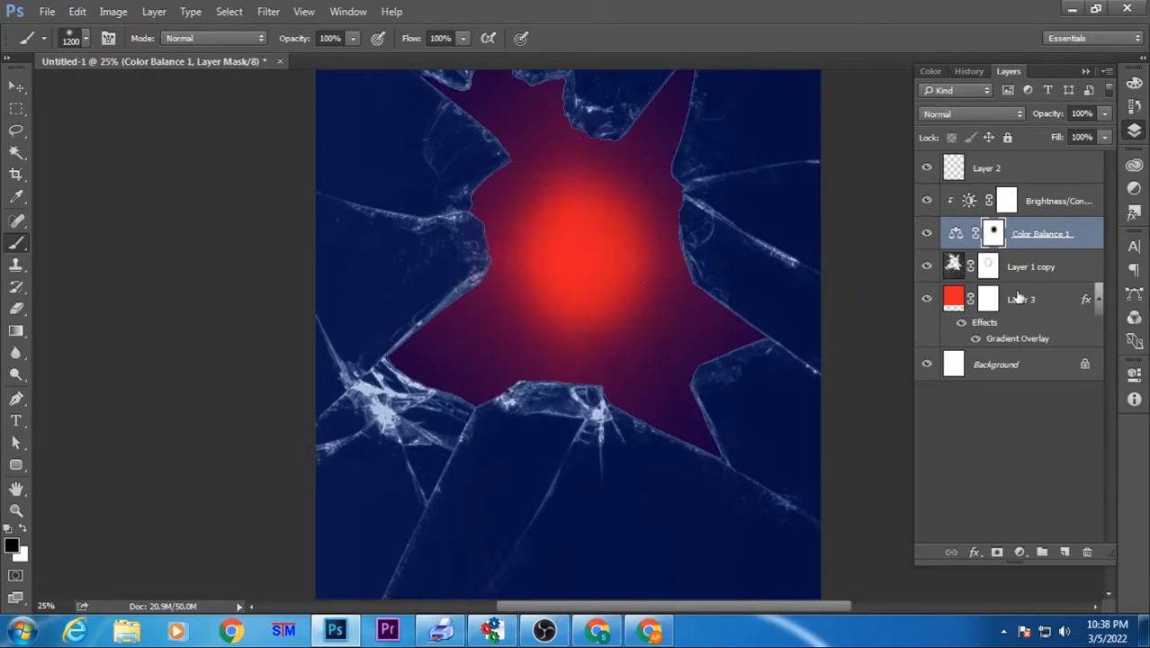
{"action": "left_click", "coordinate": [972, 270]}
{"action": "left_click", "coordinate": [954, 264], "text": "ctrl"}
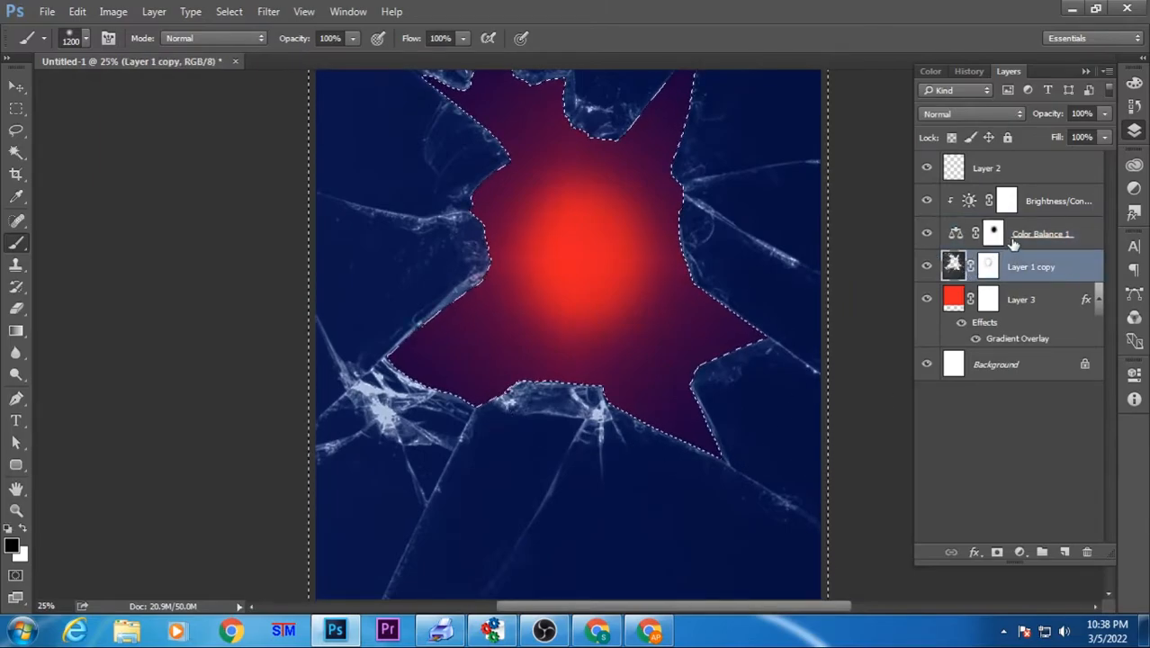
{"action": "key", "text": "ctrl+minus"}
{"action": "key", "text": "alt+bracketright"}
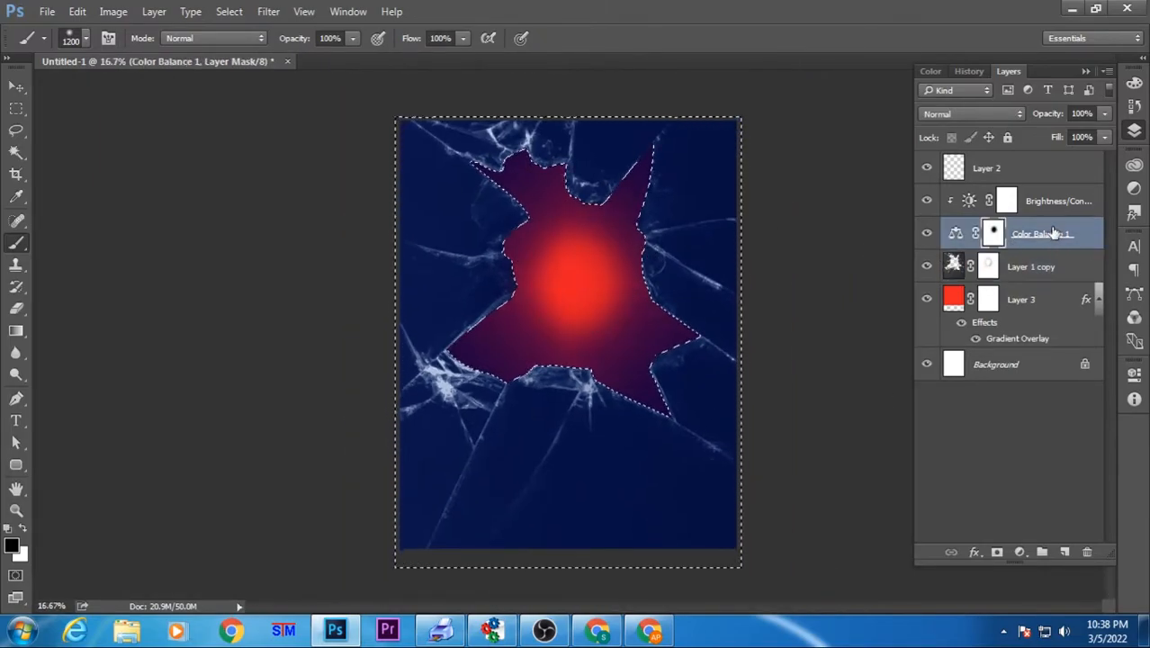
{"action": "key", "text": "ctrl+d"}
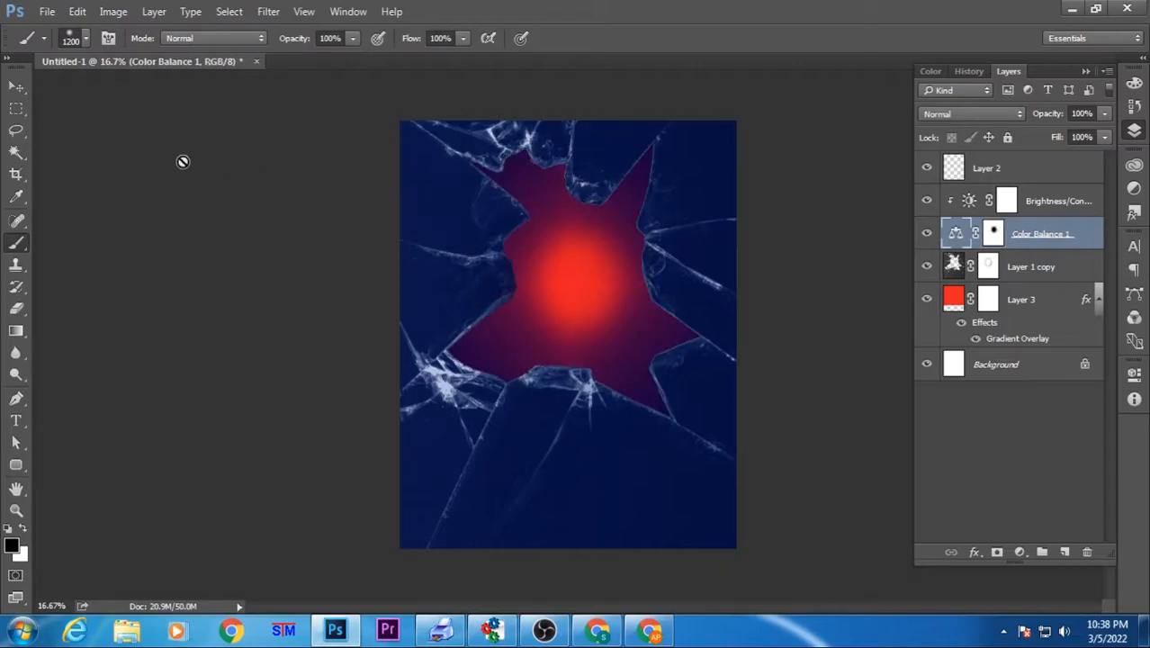
Step: Convert Layer 1 copy, including its mask, to a smart object and open its contents for editing
{"action": "left_click", "coordinate": [956, 270]}
{"action": "left_click", "coordinate": [16, 152]}
{"action": "key", "text": "alt+bracketright"}
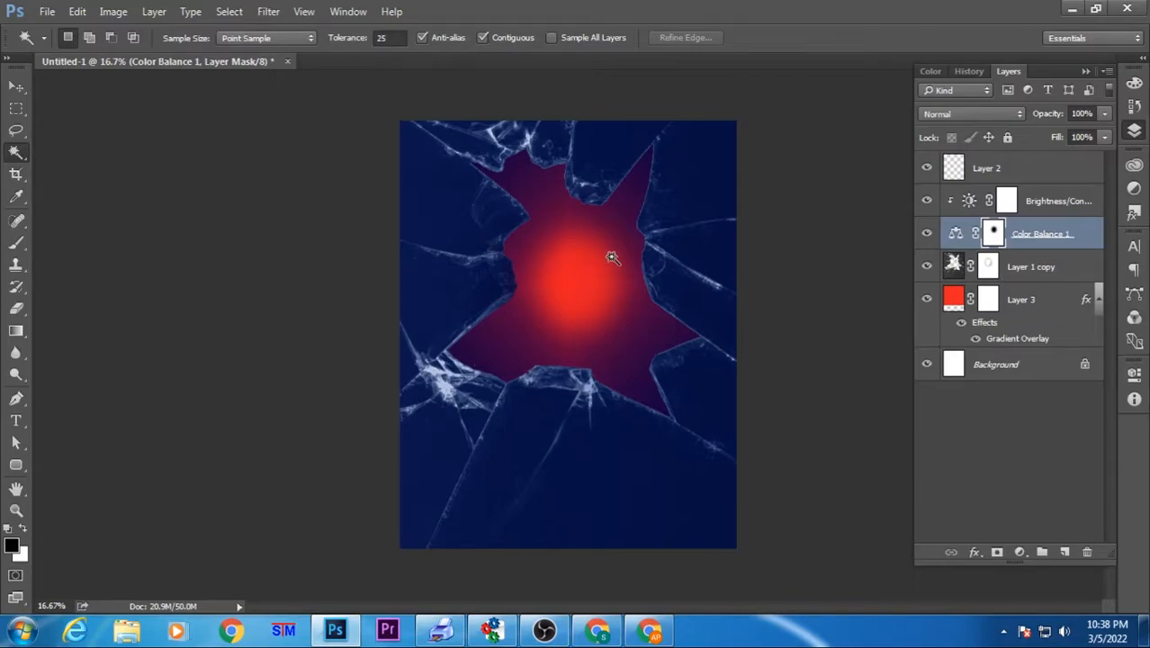
{"action": "left_click", "coordinate": [1062, 269]}
{"action": "key", "text": "ctrl+a"}
{"action": "key", "text": "ctrl+d"}
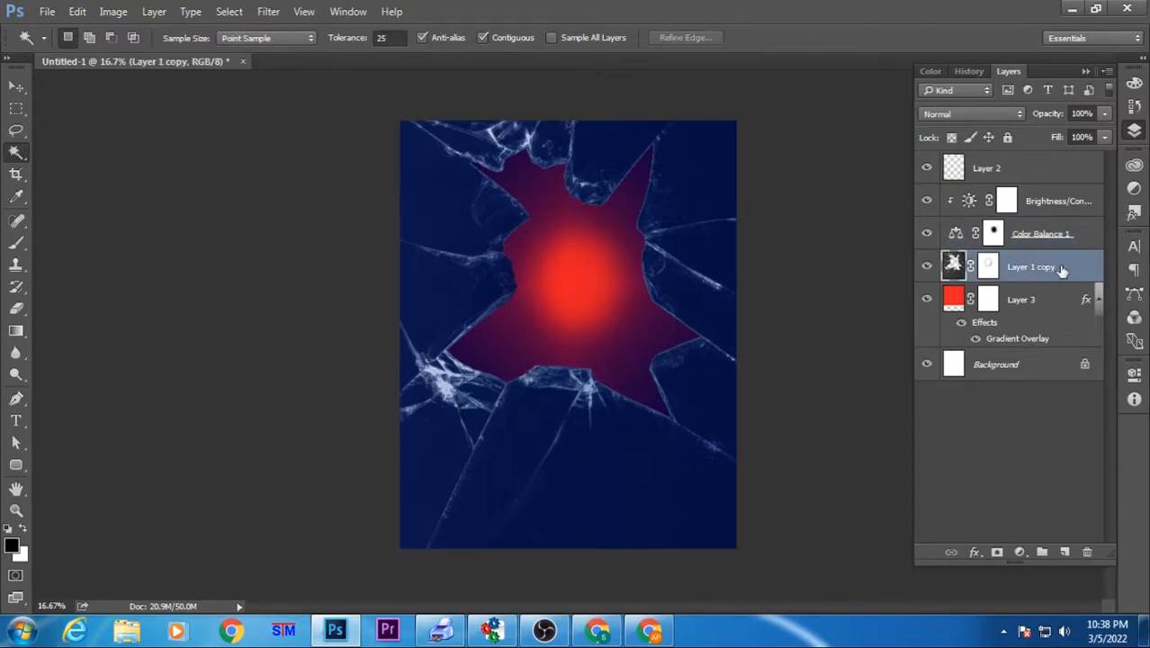
{"action": "right_click", "coordinate": [1088, 268]}
{"action": "left_click", "coordinate": [943, 284]}
{"action": "double_click", "coordinate": [955, 267]}
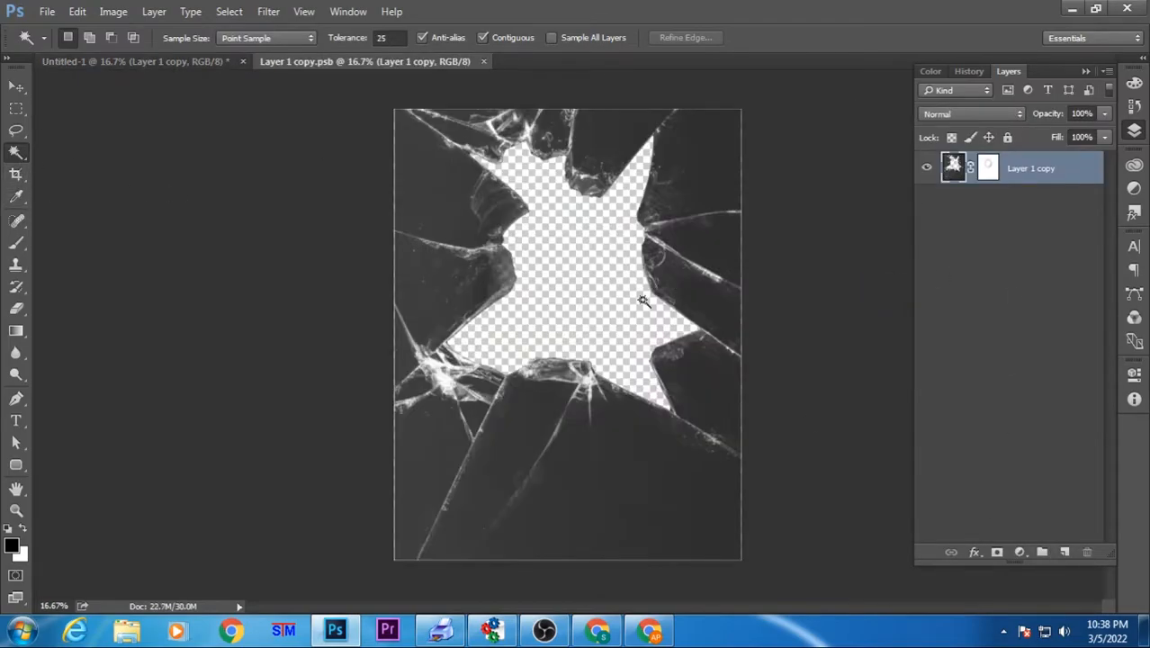
Step: Select the transparent hole with the Magic Wand, add a new layer and set the foreground color to white
{"action": "left_click", "coordinate": [418, 265]}
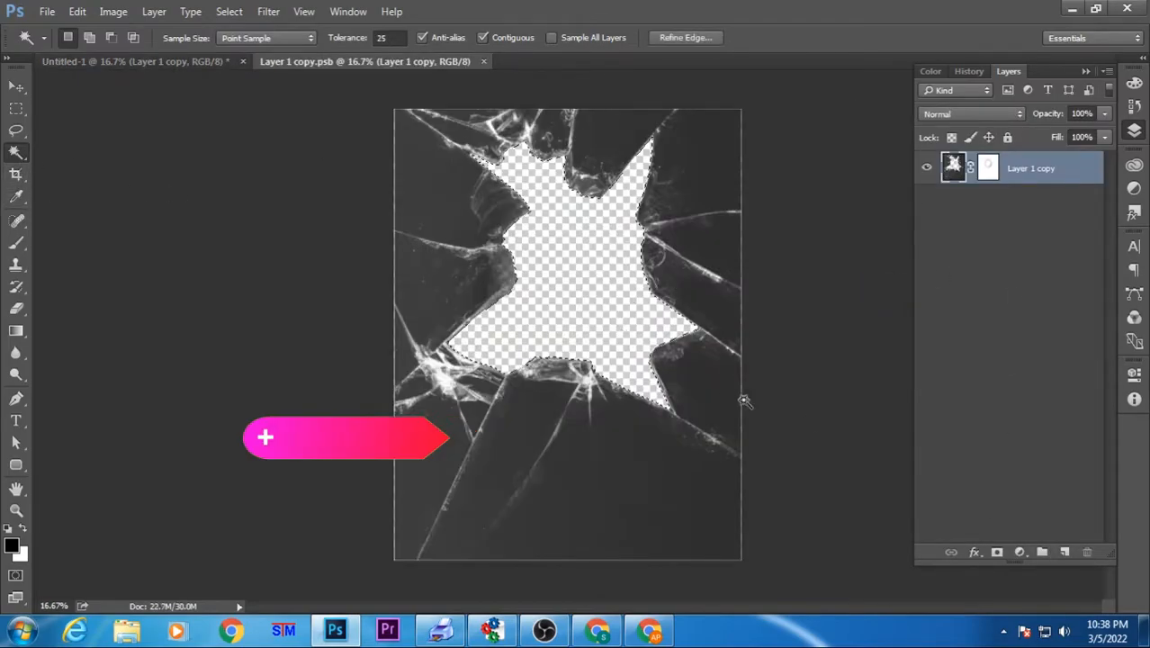
{"action": "left_click", "coordinate": [1064, 551]}
{"action": "left_click", "coordinate": [11, 544]}
{"action": "left_click_drag", "start_coordinate": [270, 360], "coordinate": [45, 177]}
{"action": "key", "text": "Return"}
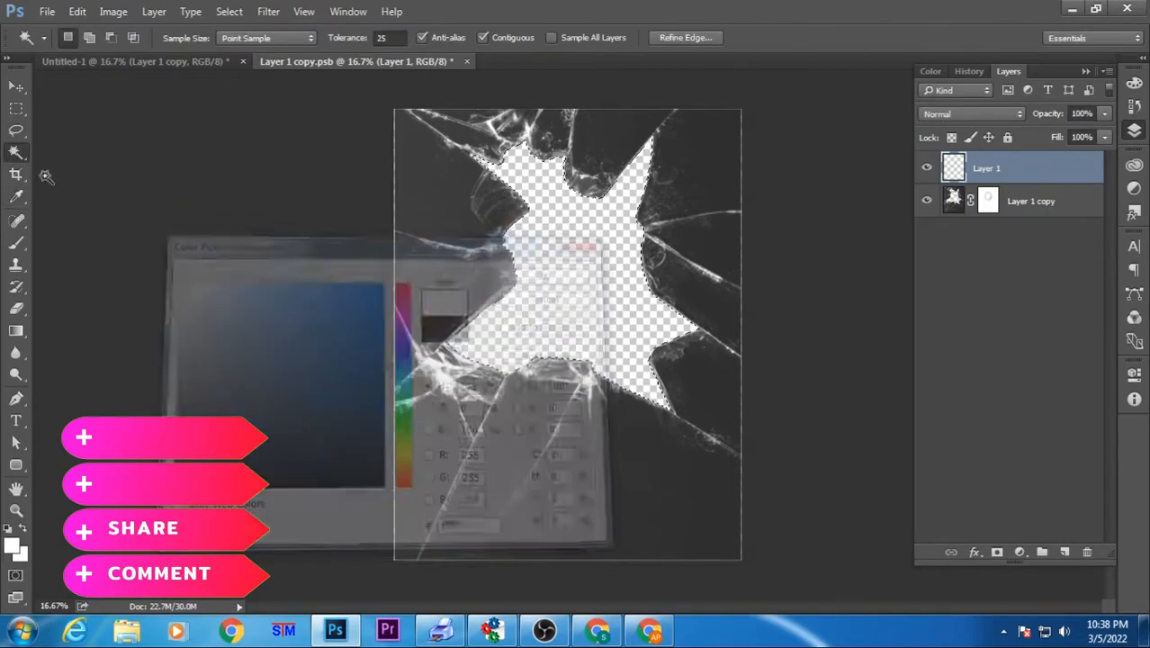
Step: Fill the selected hole with white, deselect it and save the smart object contents
{"action": "key", "text": "alt+BackSpace"}
{"action": "key", "text": "ctrl+d"}
{"action": "key", "text": "ctrl+s"}
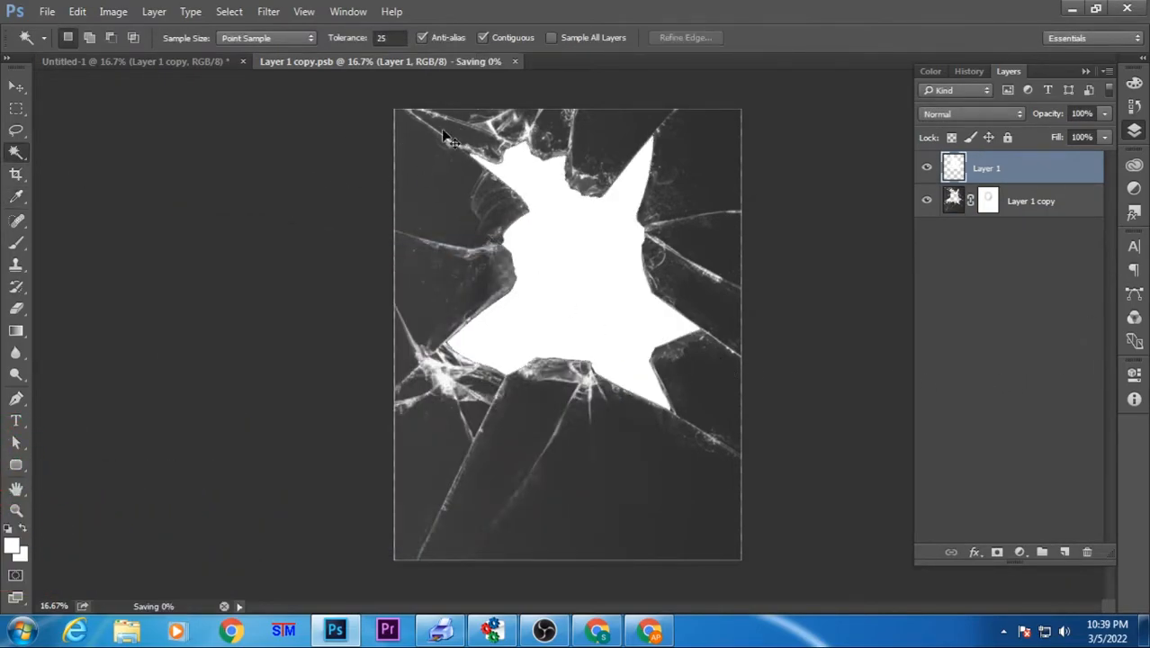
Step: Return to the Untitled-1 document, select the white hole area and rasterize Layer 1 copy
{"action": "key", "text": "ctrl+Tab"}
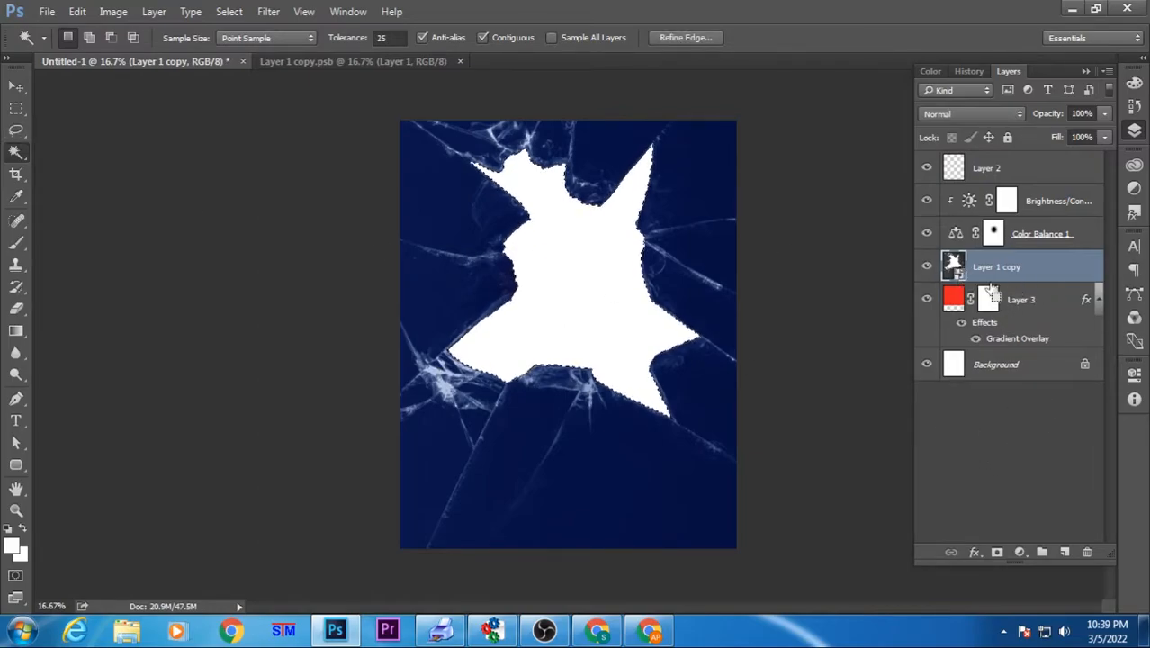
{"action": "right_click", "coordinate": [961, 274]}
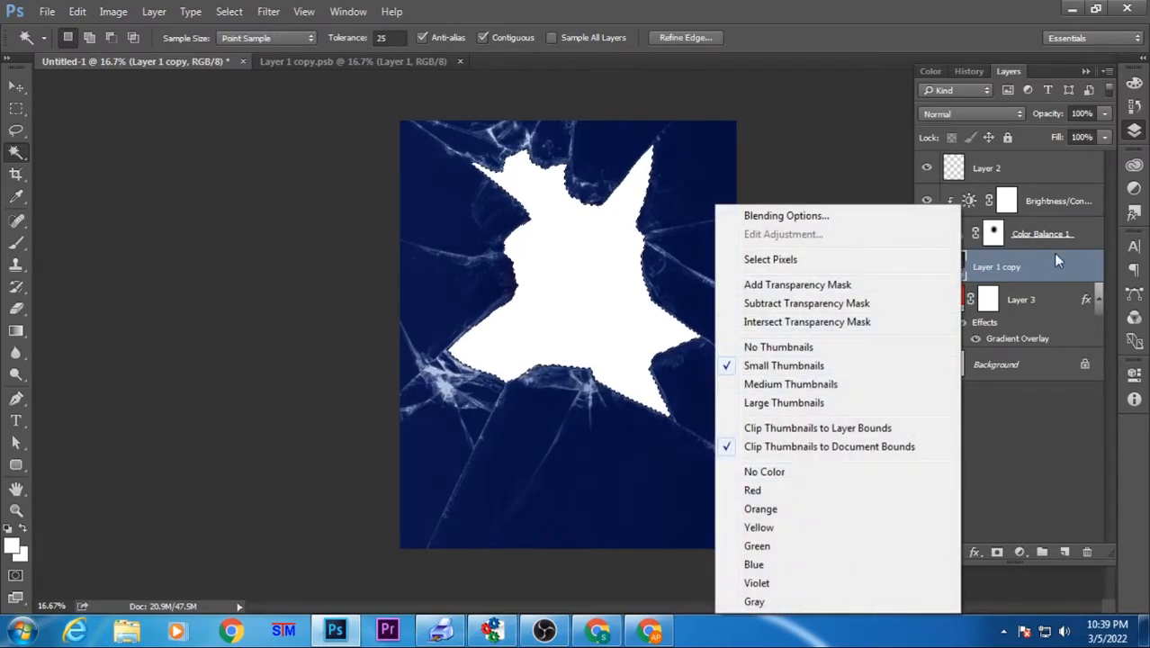
{"action": "right_click", "coordinate": [965, 268]}
{"action": "key", "text": "Escape"}
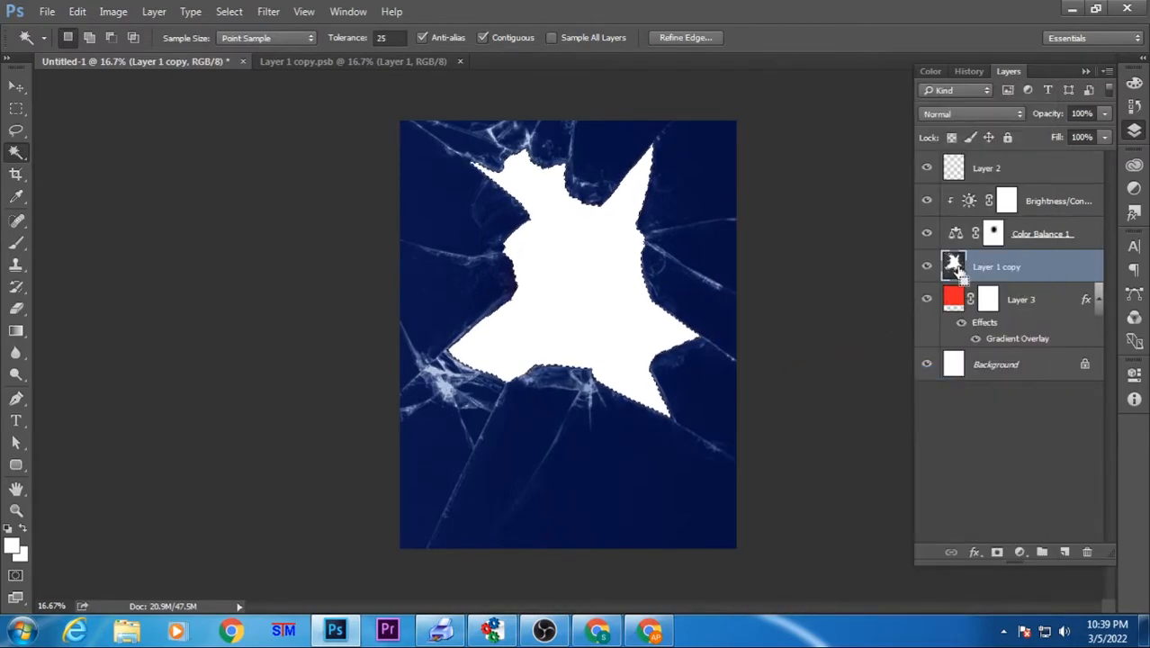
Step: Erase the white fill inside the selected hole on Layer 1 copy and enlarge the Eraser to 1400 px
{"action": "left_click", "coordinate": [16, 242]}
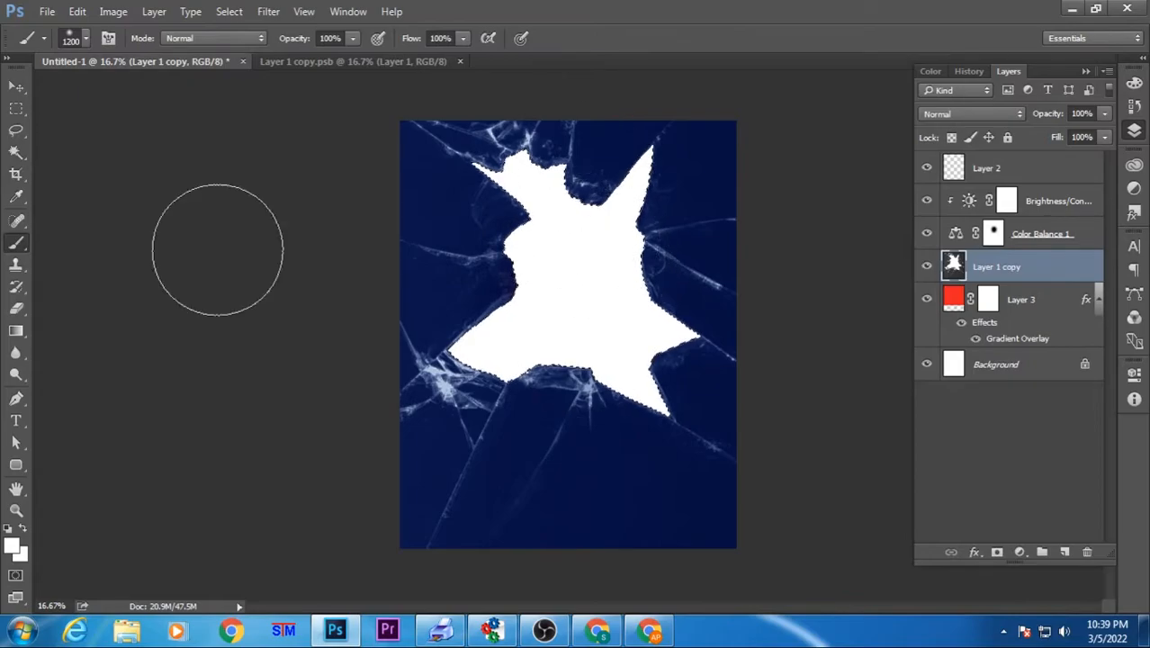
{"action": "left_click", "coordinate": [17, 308]}
{"action": "mouse_move", "coordinate": [576, 270]}
{"action": "left_mouse_down"}
{"action": "mouse_move", "coordinate": [554, 303]}
{"action": "mouse_move", "coordinate": [549, 198]}
{"action": "mouse_move", "coordinate": [681, 183]}
{"action": "mouse_move", "coordinate": [688, 375]}
{"action": "mouse_move", "coordinate": [617, 501]}
{"action": "mouse_move", "coordinate": [450, 378]}
{"action": "left_mouse_up"}
{"action": "key", "text": "bracketright"}
{"action": "key", "text": "bracketright"}
{"action": "key", "text": "bracketright"}
{"action": "key", "text": "bracketright"}
{"action": "key", "text": "bracketright"}
{"action": "key", "text": "bracketright"}
{"action": "key", "text": "bracketright"}
{"action": "key", "text": "bracketright"}
{"action": "key", "text": "bracketright"}
Step: Paint the selected hole area black on the Brightness/Contrast 1 and Color Balance 1 masks with the Brush tool
{"action": "left_click", "coordinate": [1069, 201]}
{"action": "key", "text": "x"}
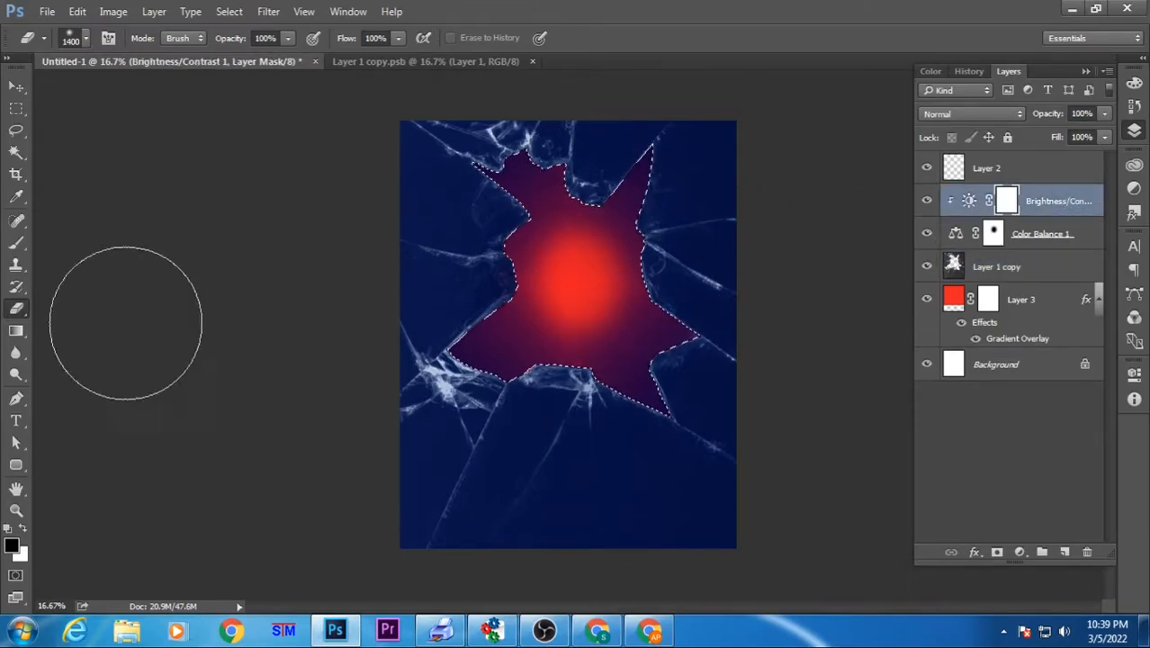
{"action": "left_click", "coordinate": [16, 243]}
{"action": "left_click_drag", "start_coordinate": [514, 192], "coordinate": [630, 174]}
{"action": "key", "text": "x"}
{"action": "mouse_move", "coordinate": [545, 283]}
{"action": "left_mouse_down"}
{"action": "mouse_move", "coordinate": [560, 283]}
{"action": "mouse_move", "coordinate": [551, 185]}
{"action": "mouse_move", "coordinate": [612, 256]}
{"action": "mouse_move", "coordinate": [360, 334]}
{"action": "mouse_move", "coordinate": [533, 128]}
{"action": "left_mouse_up"}
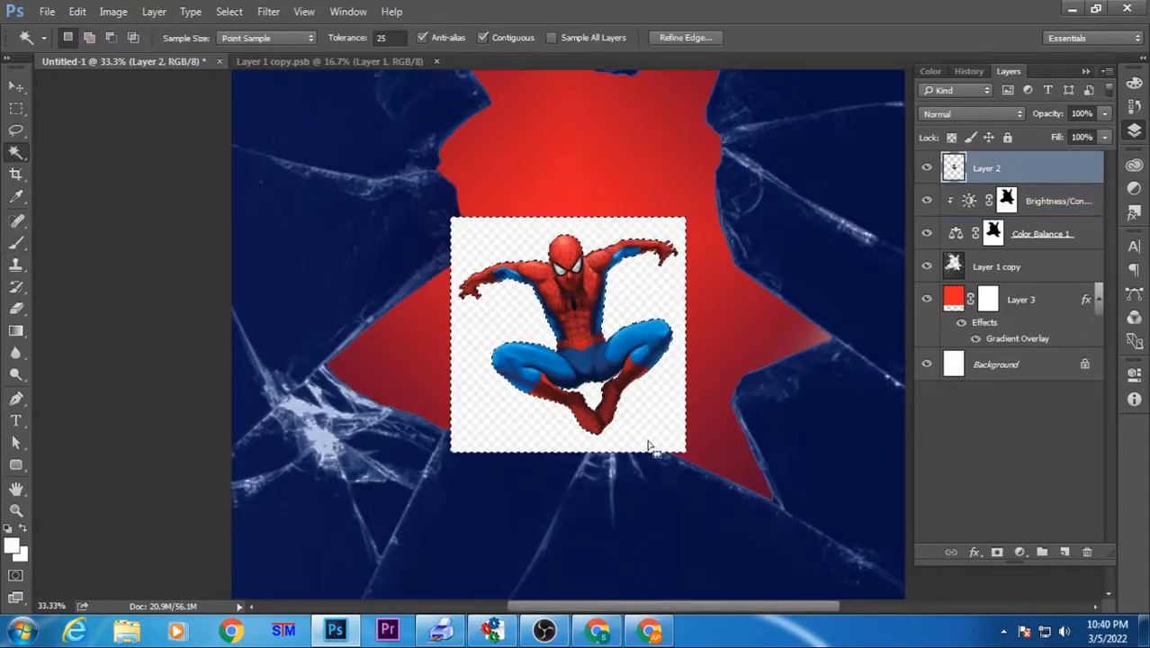
Step: Remove the selected background around the Spider-Man figure on Layer 2 and scale the figure up
{"action": "key", "text": "ctrl+d"}
{"action": "left_click", "coordinate": [15, 87]}
{"action": "key", "text": "ctrl+t"}
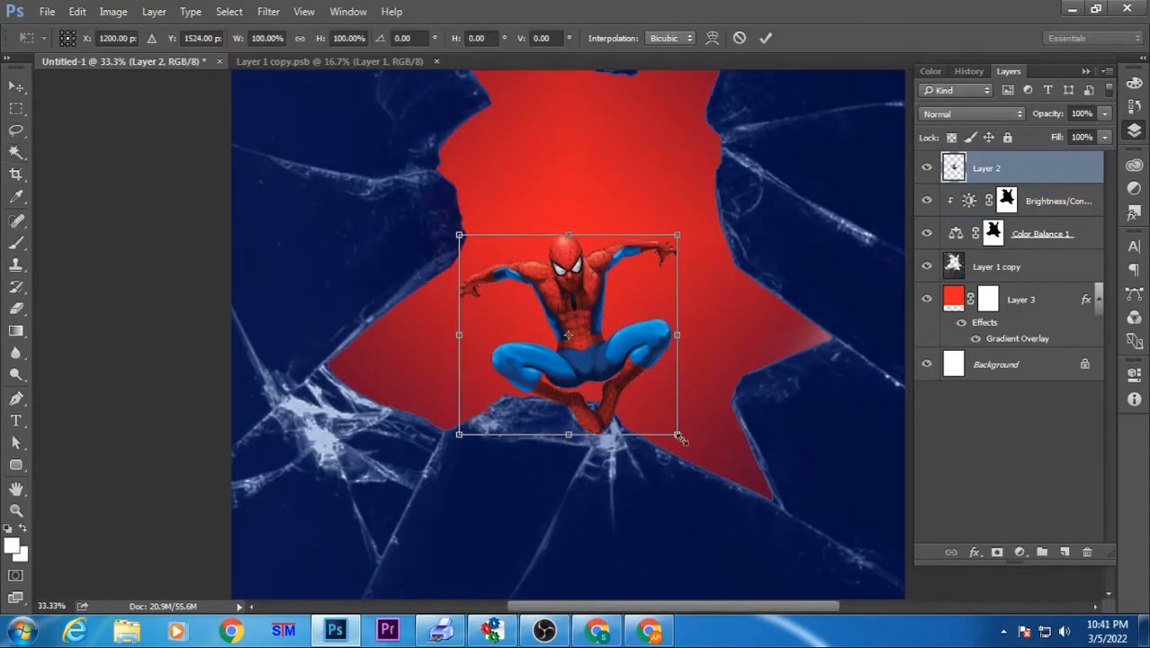
{"action": "left_click_drag", "start_coordinate": [689, 505], "coordinate": [815, 547]}
{"action": "key", "text": "ctrl+minus"}
{"action": "key", "text": "Return"}
Step: Reposition and rescale the Spider-Man figure so it sits centred over the lower part of the glass hole
{"action": "left_click_drag", "start_coordinate": [566, 263], "coordinate": [590, 297]}
{"action": "key", "text": "ctrl+t"}
{"action": "left_click_drag", "start_coordinate": [398, 236], "coordinate": [440, 169]}
{"action": "key", "text": "Return"}
{"action": "key", "text": "ctrl+t"}
{"action": "left_click_drag", "start_coordinate": [722, 187], "coordinate": [693, 225]}
{"action": "key", "text": "Return"}
{"action": "left_click_drag", "start_coordinate": [611, 328], "coordinate": [570, 302]}
{"action": "key", "text": "ctrl+t"}
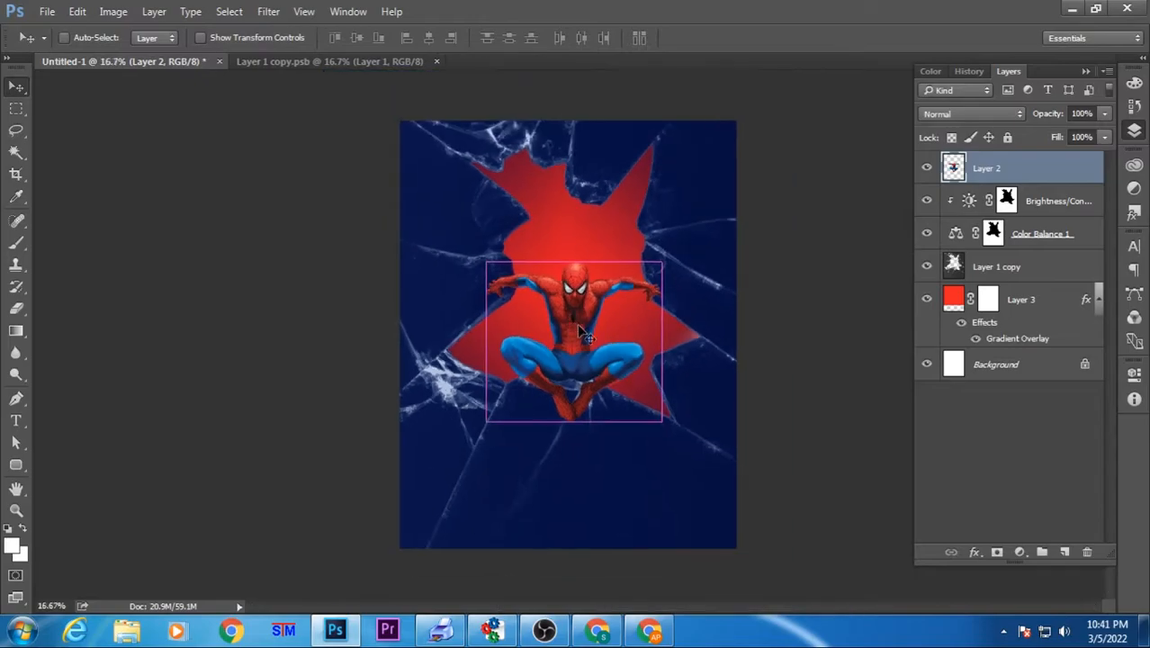
{"action": "key", "text": "ctrl+plus"}
{"action": "left_click_drag", "start_coordinate": [755, 509], "coordinate": [766, 536]}
{"action": "key", "text": "Return"}
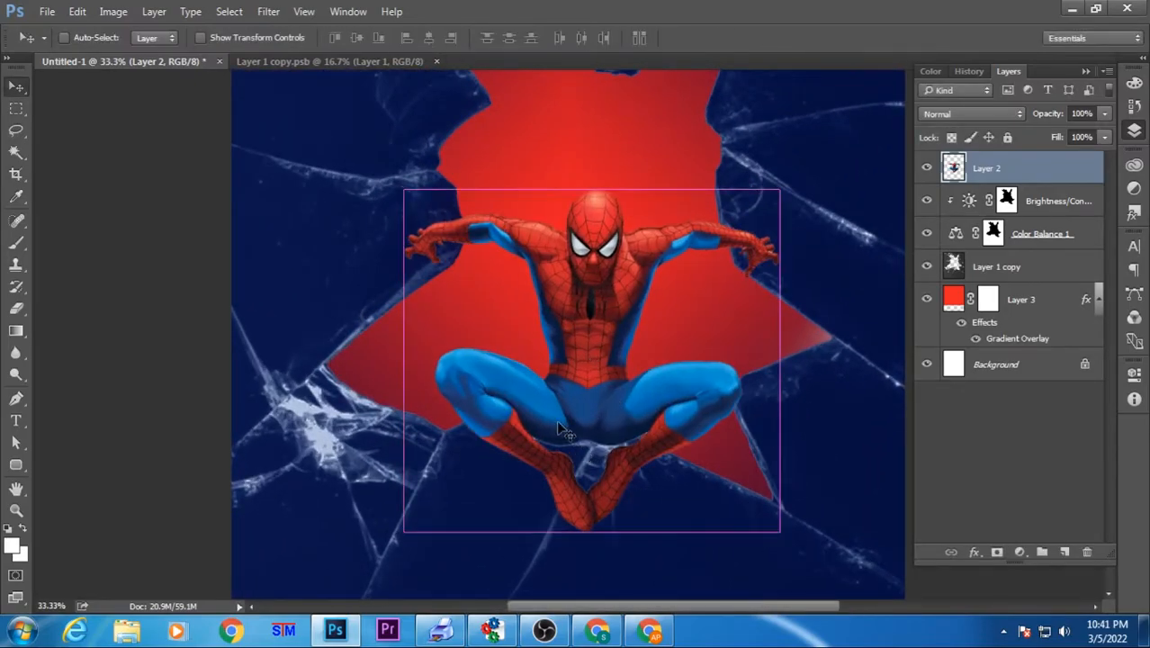
Step: Add a Drop Shadow to Layer 2 with 57% opacity, 90° angle and 54 px distance, and adjust the shadow's size
{"action": "key", "text": "ctrl+minus"}
{"action": "key", "text": "ctrl+minus"}
{"action": "key", "text": "ctrl+plus"}
{"action": "double_click", "coordinate": [1064, 169]}
{"action": "left_click", "coordinate": [321, 401]}
{"action": "left_click_drag", "start_coordinate": [360, 68], "coordinate": [728, 100]}
{"action": "left_click_drag", "start_coordinate": [977, 273], "coordinate": [948, 281]}
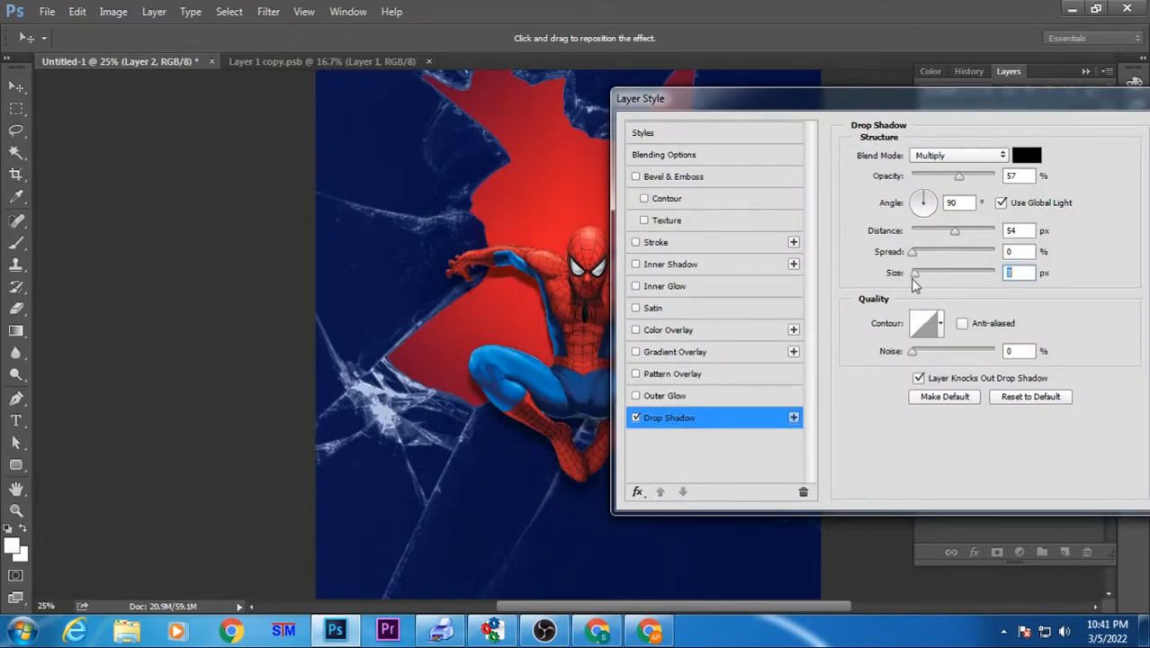
{"action": "key", "text": "Return"}
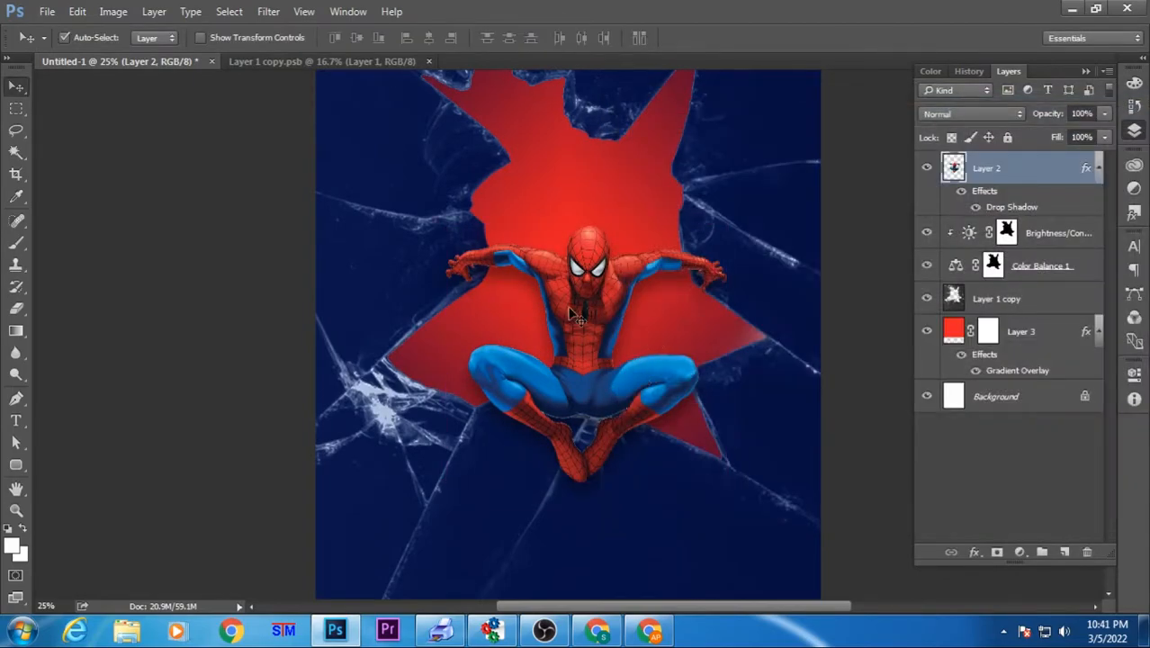
Step: Enlarge the Spider-Man figure slightly so its arms and legs extend further over the broken glass
{"action": "key", "text": "ctrl+t"}
{"action": "left_click_drag", "start_coordinate": [721, 478], "coordinate": [727, 501]}
{"action": "key", "text": "Return"}
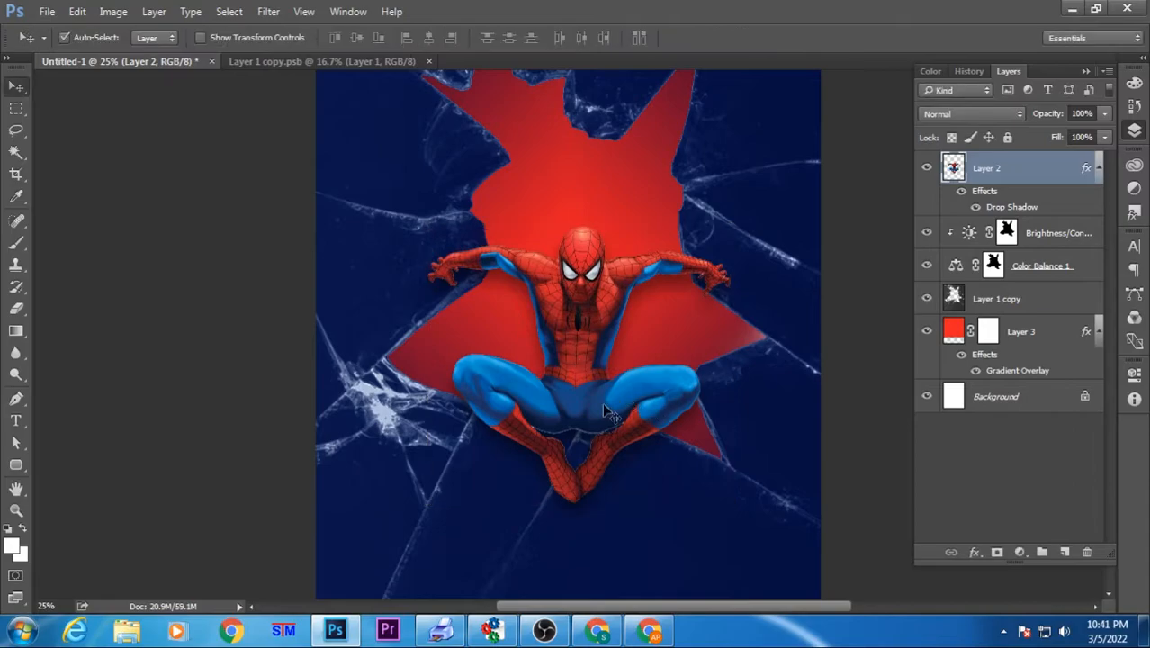
{"action": "scroll", "coordinate": [576, 313], "scroll_direction": "down", "scroll_amount": 2}
{"action": "scroll", "coordinate": [577, 313], "scroll_direction": "up", "scroll_amount": 2}
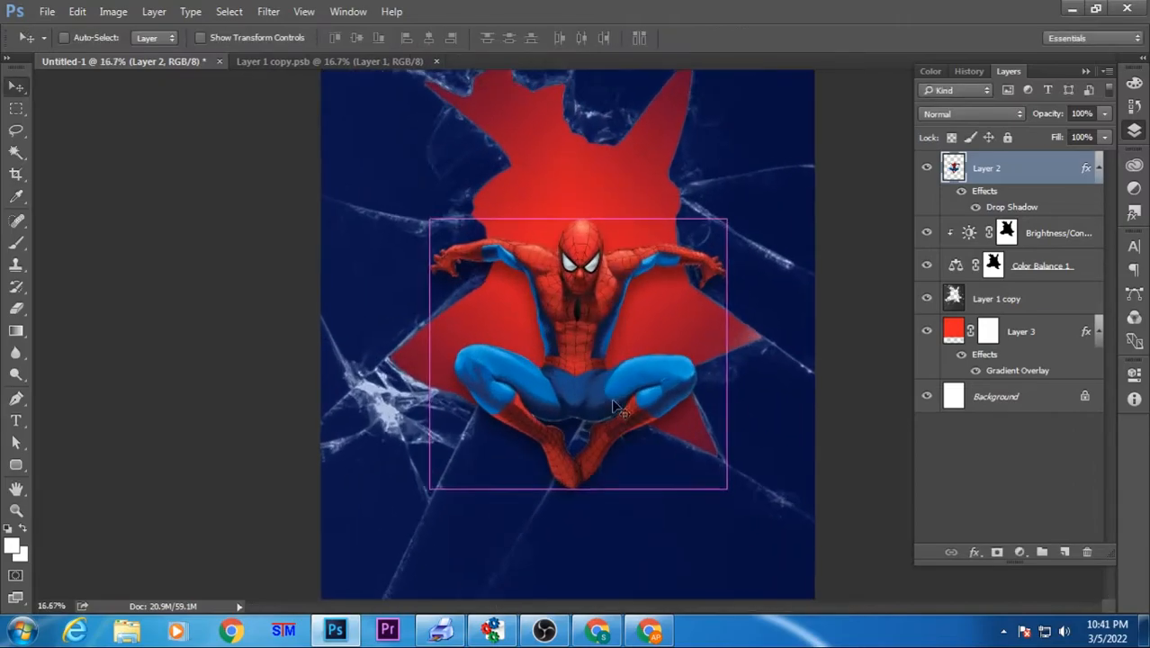
{"action": "scroll", "coordinate": [587, 311], "scroll_direction": "up", "scroll_amount": 1}
Step: Add a new layer with a layer mask above the Brightness/Contrast adjustment
{"action": "left_click", "coordinate": [569, 196]}
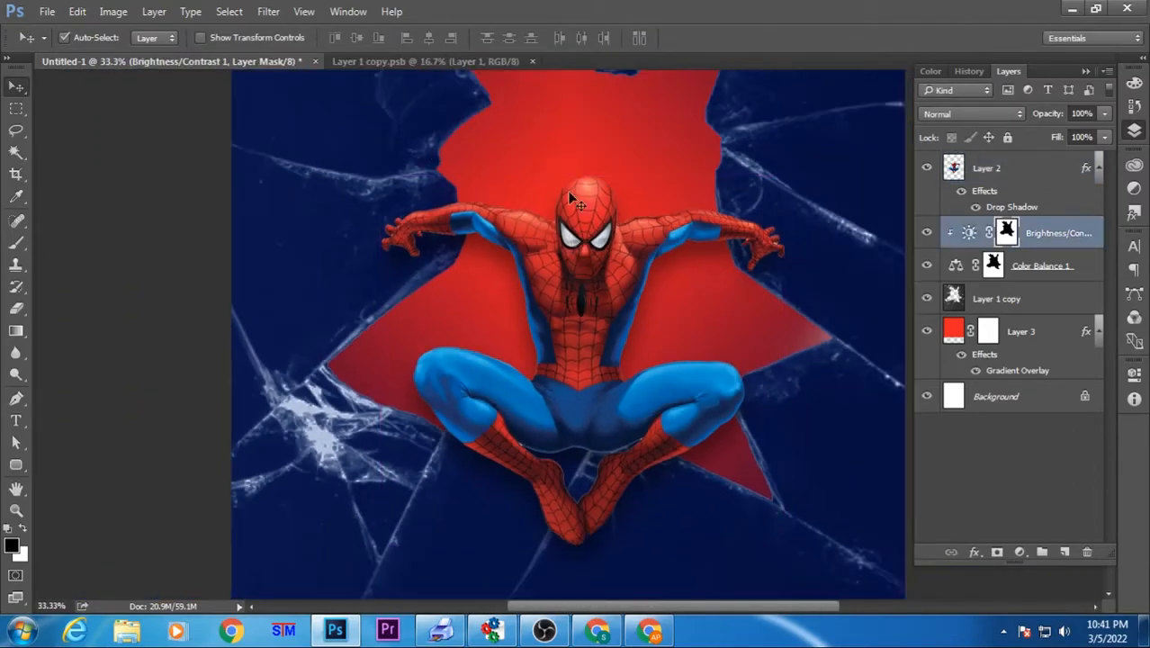
{"action": "left_click", "coordinate": [1046, 311]}
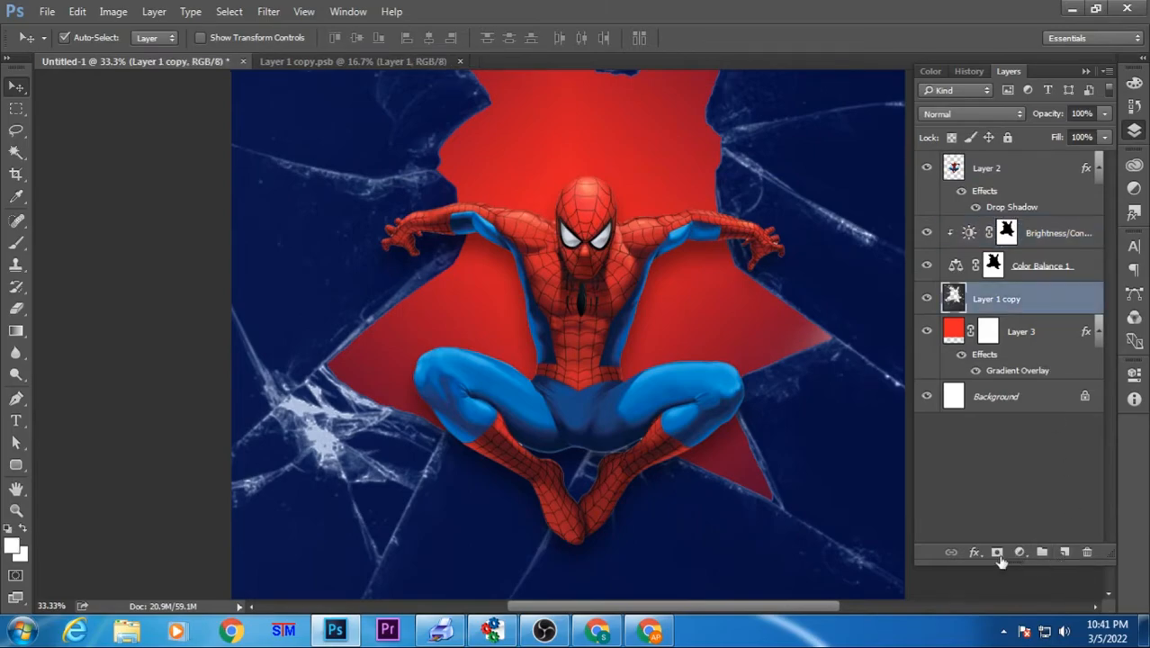
{"action": "left_click", "coordinate": [1071, 234]}
{"action": "left_click", "coordinate": [1064, 551]}
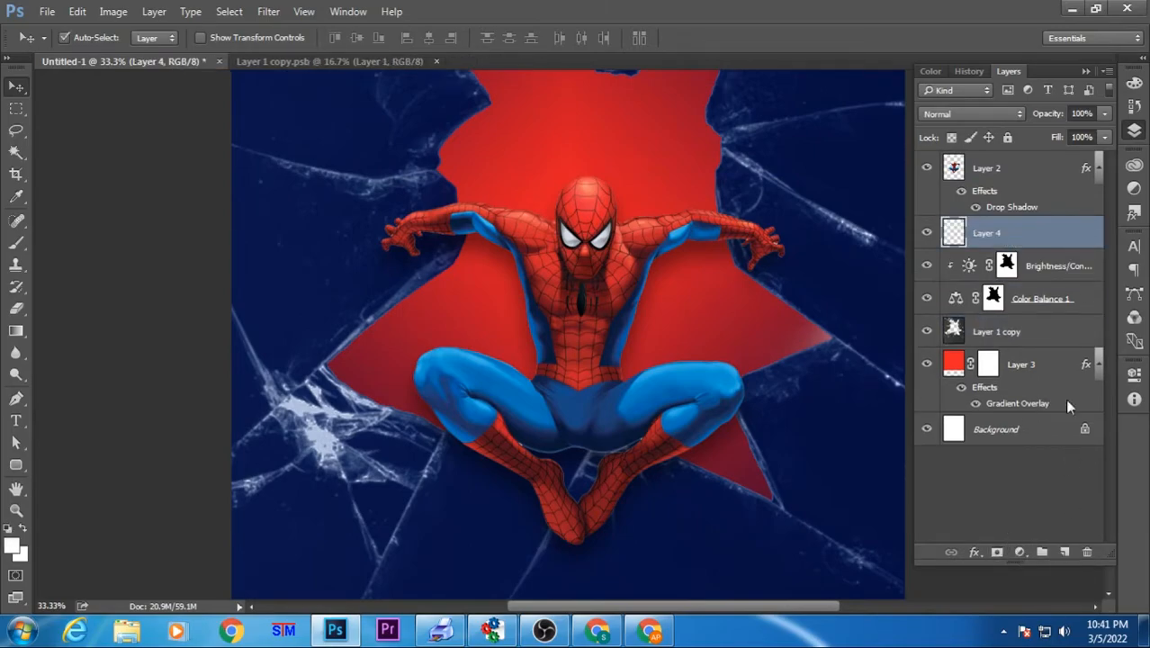
{"action": "left_click", "coordinate": [996, 553]}
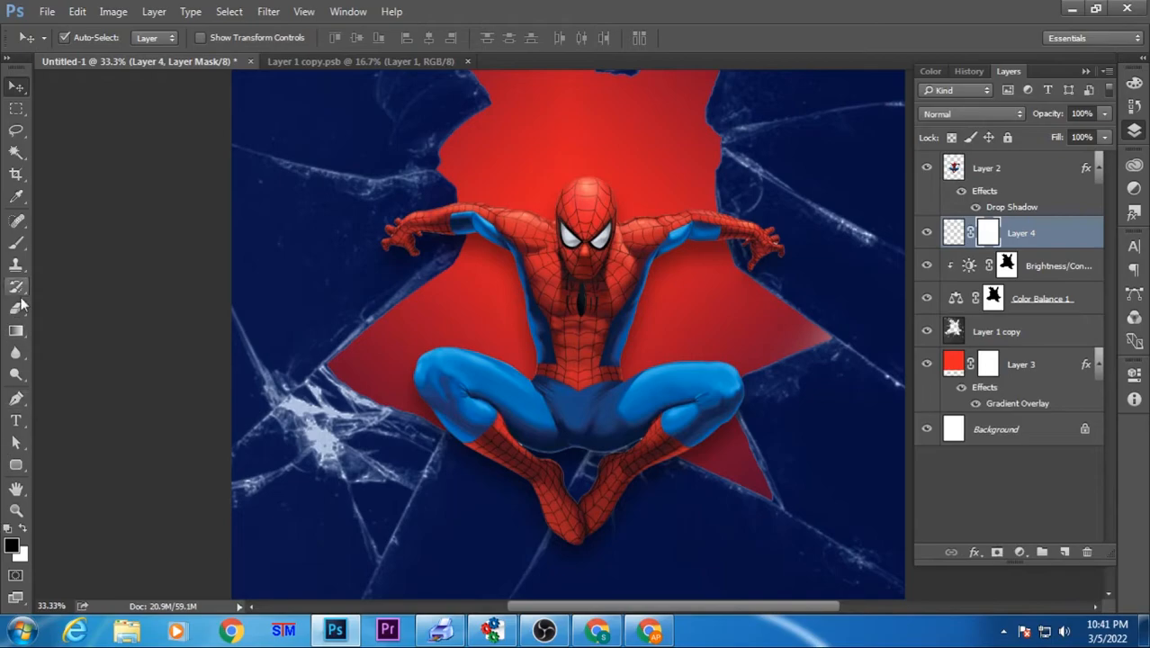
Step: Try painting over the cracked glass on the Layer 4 mask with a red foreground color and a smaller brush
{"action": "left_click", "coordinate": [16, 241]}
{"action": "left_click", "coordinate": [11, 545]}
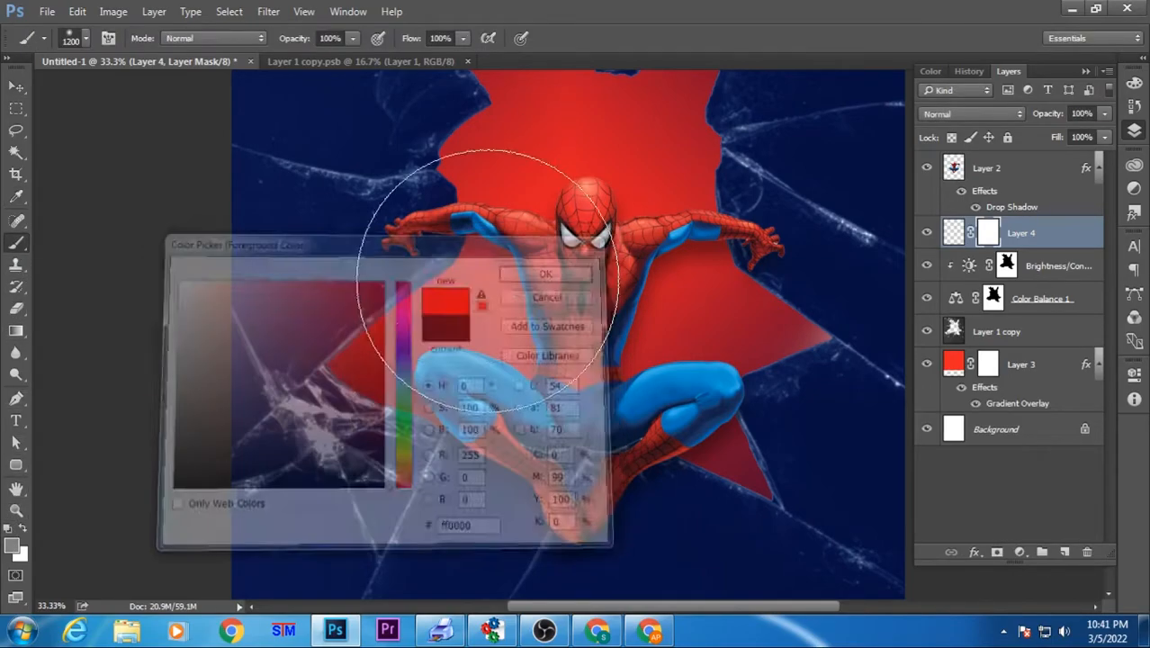
{"action": "key", "text": "ctrl+plus"}
{"action": "key", "text": "bracketleft"}
{"action": "key", "text": "bracketleft"}
{"action": "key", "text": "bracketleft"}
{"action": "key", "text": "bracketleft"}
{"action": "key", "text": "bracketleft"}
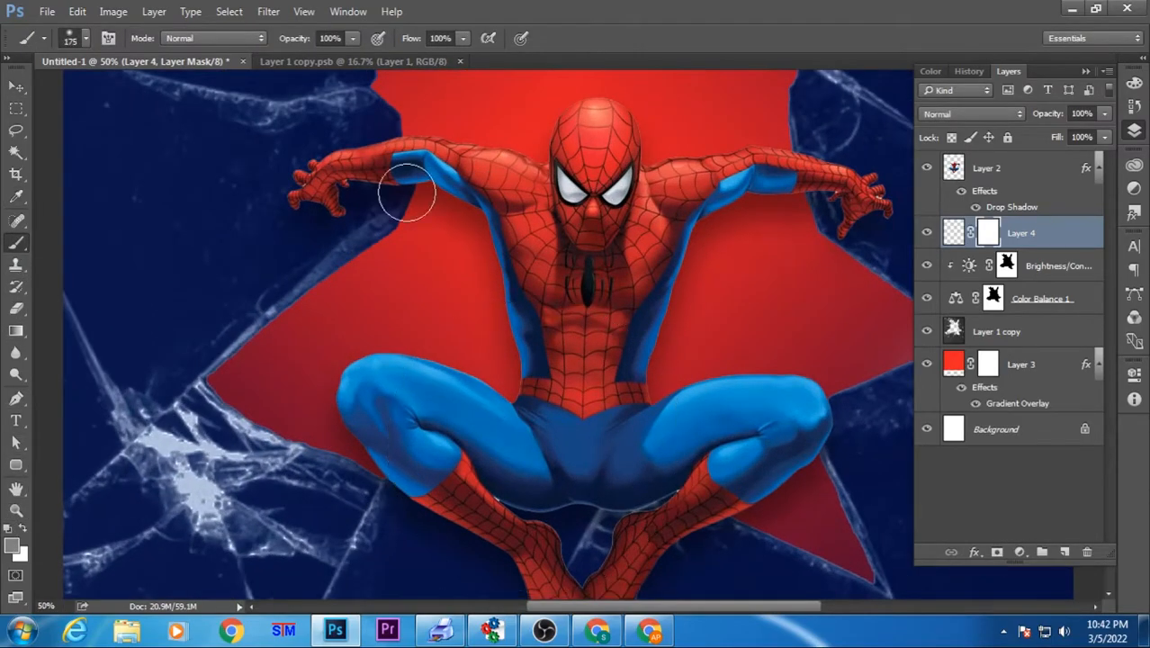
{"action": "mouse_move", "coordinate": [243, 441]}
{"action": "left_mouse_down"}
{"action": "mouse_move", "coordinate": [326, 490]}
{"action": "mouse_move", "coordinate": [537, 381]}
{"action": "mouse_move", "coordinate": [267, 442]}
{"action": "mouse_move", "coordinate": [219, 398]}
{"action": "left_mouse_up"}
Step: Swap the foreground and background colors, pick a darker foreground color and delete the masked Layer 4
{"action": "key", "text": "x"}
{"action": "left_click", "coordinate": [11, 545]}
{"action": "left_click", "coordinate": [189, 491]}
{"action": "key", "text": "Return"}
{"action": "key", "text": "Delete"}
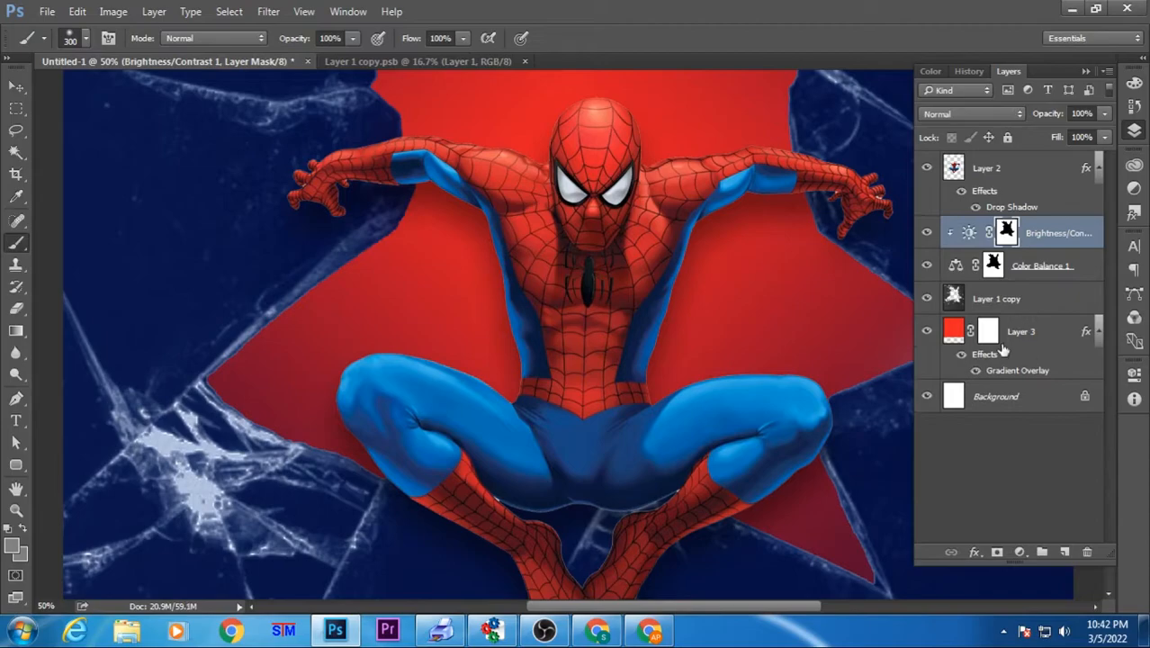
Step: Add a new layer directly above Layer 1 copy and set the foreground color to bright red
{"action": "left_click", "coordinate": [1035, 300]}
{"action": "left_click", "coordinate": [1065, 552]}
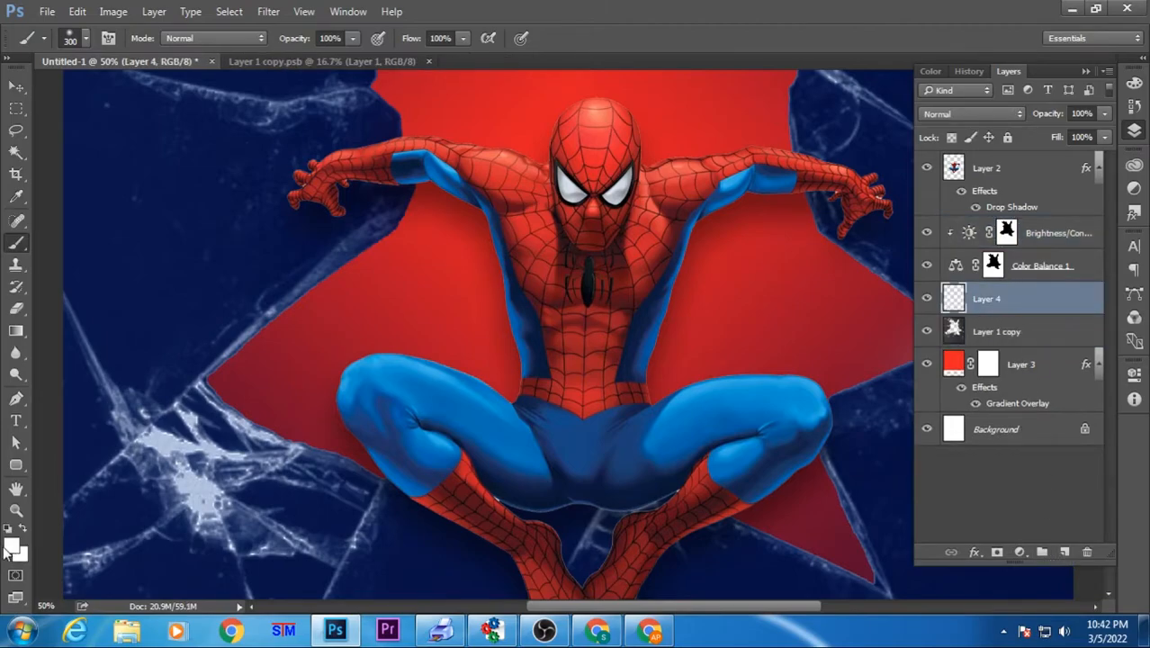
{"action": "left_click", "coordinate": [11, 545]}
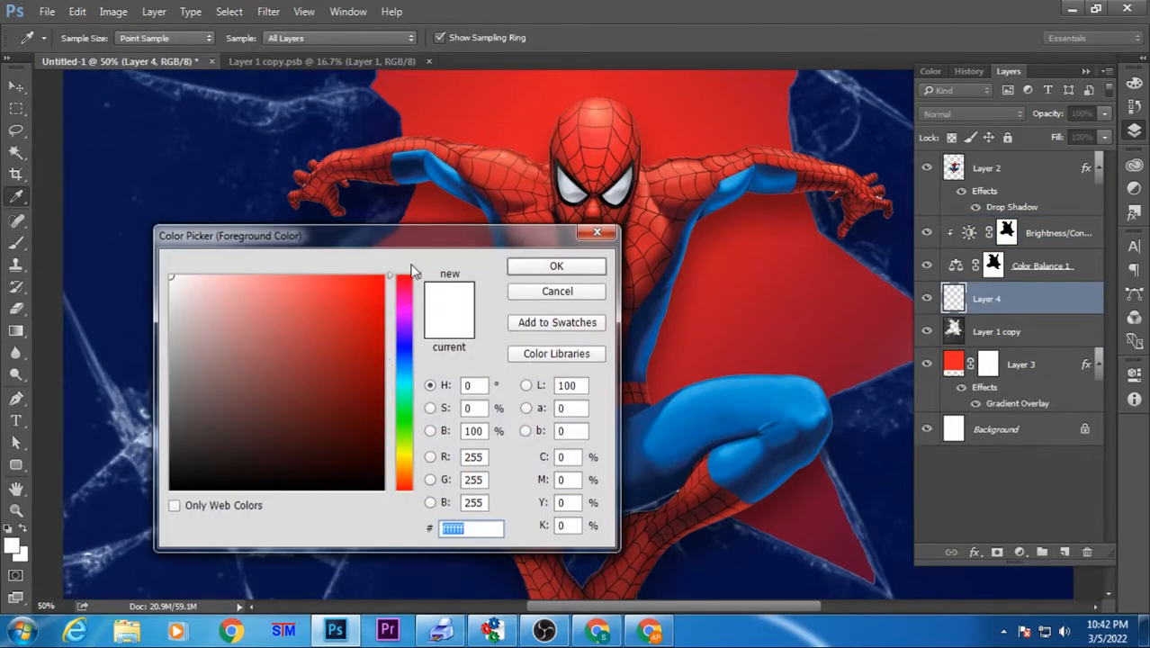
{"action": "left_click", "coordinate": [382, 270]}
{"action": "key", "text": "Return"}
Step: Undo the full-strength test stroke, then paint red at 37% brush opacity over the shattered glass beside the hole's lower-left point
{"action": "left_click_drag", "start_coordinate": [270, 386], "coordinate": [297, 490]}
{"action": "key", "text": "ctrl+z"}
{"action": "left_click", "coordinate": [352, 38]}
{"action": "left_click_drag", "start_coordinate": [349, 62], "coordinate": [298, 60]}
{"action": "mouse_move", "coordinate": [193, 396]}
{"action": "left_mouse_down"}
{"action": "mouse_move", "coordinate": [268, 463]}
{"action": "mouse_move", "coordinate": [288, 463]}
{"action": "mouse_move", "coordinate": [192, 463]}
{"action": "mouse_move", "coordinate": [301, 527]}
{"action": "left_mouse_up"}
{"action": "key", "text": "bracketright"}
{"action": "key", "text": "bracketright"}
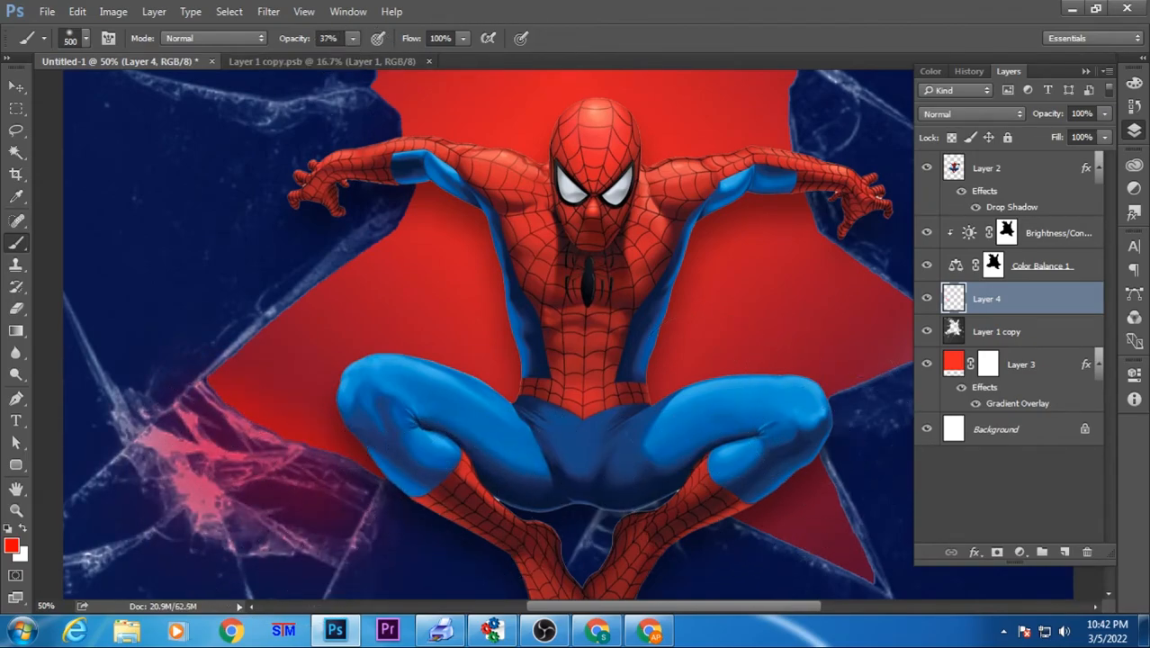
Step: Load the glass on Layer 1 copy as a selection and paint red along the hole's lower-left edge with a smaller brush
{"action": "key", "text": "ctrl+plus"}
{"action": "key", "text": "ctrl+plus"}
{"action": "left_click_drag", "start_coordinate": [216, 287], "coordinate": [775, 254]}
{"action": "key", "text": "bracketleft"}
{"action": "key", "text": "bracketleft"}
{"action": "key", "text": "bracketleft"}
{"action": "key", "text": "bracketleft"}
{"action": "key", "text": "bracketleft"}
{"action": "key", "text": "bracketleft"}
{"action": "key", "text": "bracketleft"}
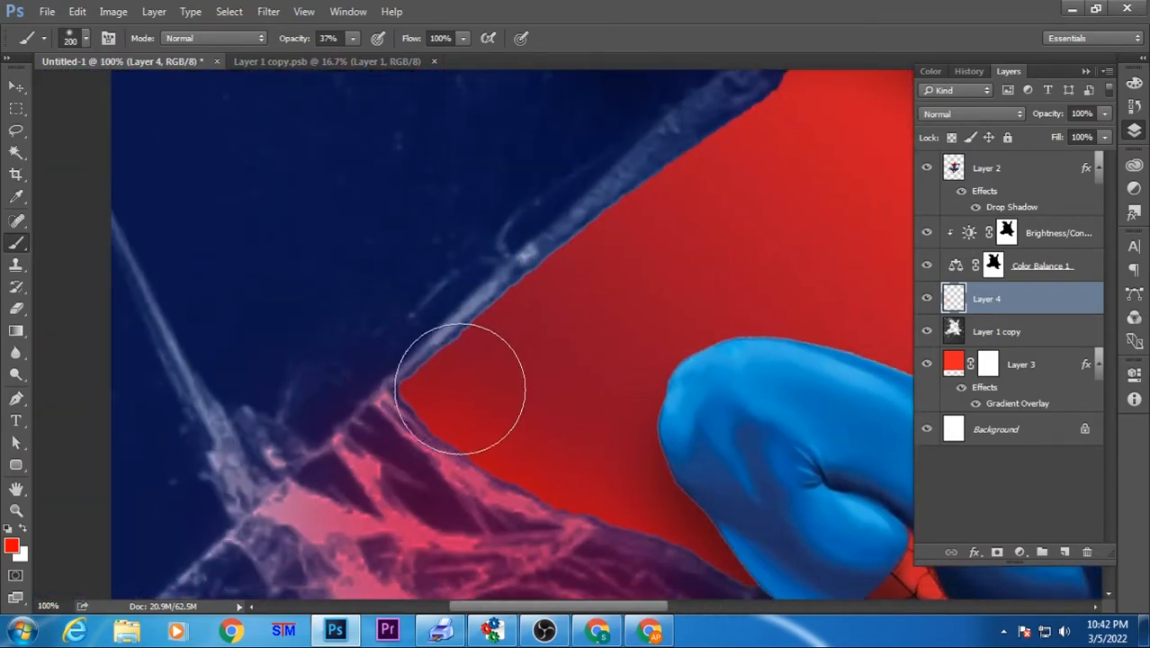
{"action": "left_click", "coordinate": [956, 333], "text": "ctrl"}
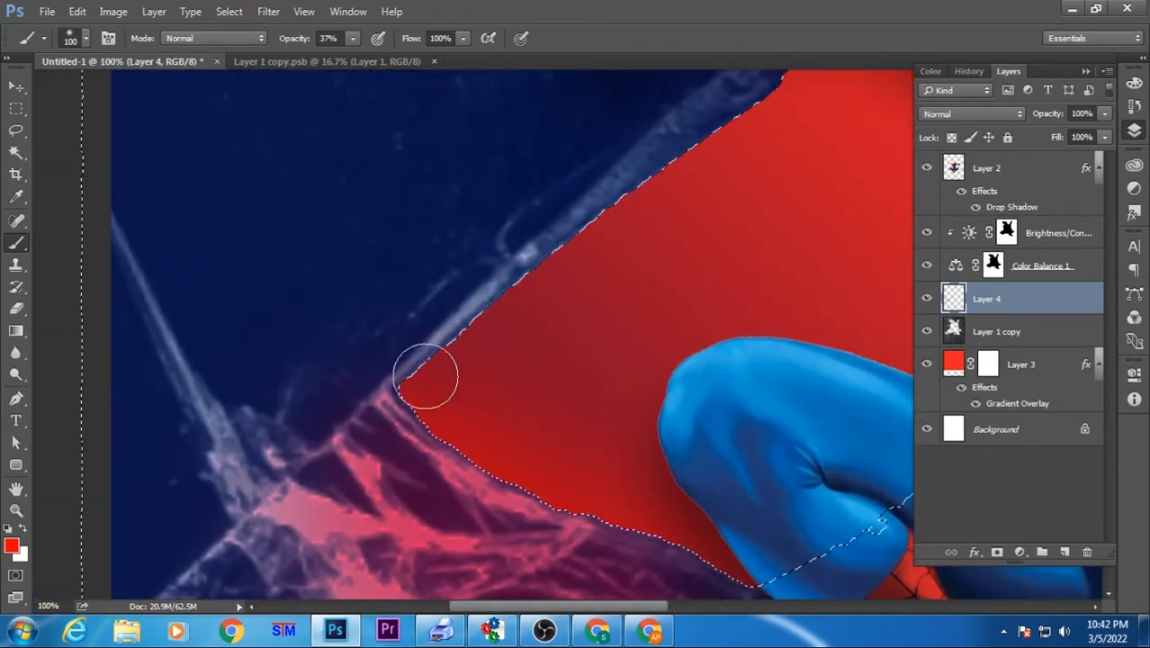
{"action": "mouse_move", "coordinate": [416, 386]}
{"action": "left_mouse_down"}
{"action": "mouse_move", "coordinate": [479, 325]}
{"action": "mouse_move", "coordinate": [785, 104]}
{"action": "left_mouse_up"}
{"action": "mouse_move", "coordinate": [501, 258]}
{"action": "left_mouse_down"}
{"action": "mouse_move", "coordinate": [775, 79]}
{"action": "mouse_move", "coordinate": [663, 268]}
{"action": "mouse_move", "coordinate": [635, 477]}
{"action": "left_mouse_up"}
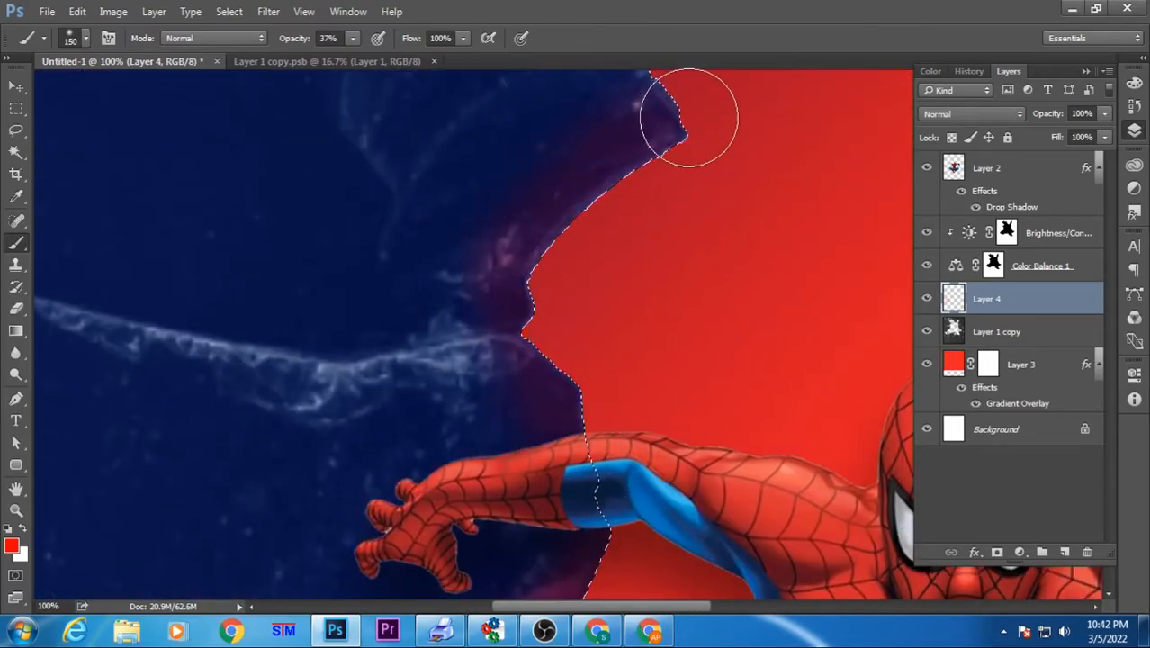
Step: Paint red inside the selection along the hole's upper-left edge and its top shards, reducing the brush size for narrow spots
{"action": "left_click_drag", "start_coordinate": [689, 117], "coordinate": [603, 437]}
{"action": "left_click_drag", "start_coordinate": [355, 41], "coordinate": [390, 48]}
{"action": "left_click_drag", "start_coordinate": [411, 138], "coordinate": [355, 237]}
{"action": "mouse_move", "coordinate": [299, 229]}
{"action": "left_mouse_down"}
{"action": "mouse_move", "coordinate": [362, 252]}
{"action": "mouse_move", "coordinate": [541, 115]}
{"action": "mouse_move", "coordinate": [587, 155]}
{"action": "mouse_move", "coordinate": [632, 386]}
{"action": "left_mouse_up"}
{"action": "key", "text": "bracketleft"}
{"action": "key", "text": "bracketleft"}
{"action": "key", "text": "bracketleft"}
{"action": "key", "text": "bracketleft"}
{"action": "key", "text": "bracketleft"}
{"action": "left_click_drag", "start_coordinate": [376, 217], "coordinate": [454, 166]}
{"action": "left_click_drag", "start_coordinate": [595, 430], "coordinate": [401, 313]}
{"action": "mouse_move", "coordinate": [417, 257]}
{"action": "left_mouse_down"}
{"action": "mouse_move", "coordinate": [602, 291]}
{"action": "mouse_move", "coordinate": [673, 205]}
{"action": "mouse_move", "coordinate": [644, 325]}
{"action": "mouse_move", "coordinate": [712, 438]}
{"action": "left_mouse_up"}
{"action": "mouse_move", "coordinate": [712, 438]}
{"action": "left_mouse_down"}
{"action": "mouse_move", "coordinate": [507, 265]}
{"action": "mouse_move", "coordinate": [737, 321]}
{"action": "mouse_move", "coordinate": [445, 347]}
{"action": "left_mouse_up"}
Step: Paint a stronger red at 77% brush opacity along the hole's upper-right edge and cracks, undoing one stray stroke
{"action": "key", "text": "bracketright"}
{"action": "key", "text": "bracketright"}
{"action": "key", "text": "bracketright"}
{"action": "key", "text": "bracketright"}
{"action": "mouse_move", "coordinate": [762, 423]}
{"action": "left_mouse_down"}
{"action": "mouse_move", "coordinate": [619, 460]}
{"action": "mouse_move", "coordinate": [505, 511]}
{"action": "left_mouse_up"}
{"action": "mouse_move", "coordinate": [490, 392]}
{"action": "left_mouse_down"}
{"action": "mouse_move", "coordinate": [673, 144]}
{"action": "mouse_move", "coordinate": [693, 142]}
{"action": "mouse_move", "coordinate": [654, 487]}
{"action": "left_mouse_up"}
{"action": "left_click_drag", "start_coordinate": [741, 151], "coordinate": [602, 481]}
{"action": "key", "text": "bracketleft"}
{"action": "key", "text": "bracketleft"}
{"action": "key", "text": "bracketleft"}
{"action": "key", "text": "bracketleft"}
{"action": "left_click_drag", "start_coordinate": [565, 420], "coordinate": [536, 488]}
{"action": "left_click_drag", "start_coordinate": [520, 552], "coordinate": [558, 326]}
{"action": "mouse_move", "coordinate": [615, 262]}
{"action": "left_mouse_down"}
{"action": "mouse_move", "coordinate": [614, 498]}
{"action": "mouse_move", "coordinate": [616, 317]}
{"action": "left_mouse_up"}
{"action": "key", "text": "ctrl+z"}
{"action": "key", "text": "bracketleft"}
{"action": "key", "text": "bracketleft"}
{"action": "mouse_move", "coordinate": [515, 121]}
{"action": "left_mouse_down"}
{"action": "mouse_move", "coordinate": [551, 266]}
{"action": "mouse_move", "coordinate": [596, 234]}
{"action": "left_mouse_up"}
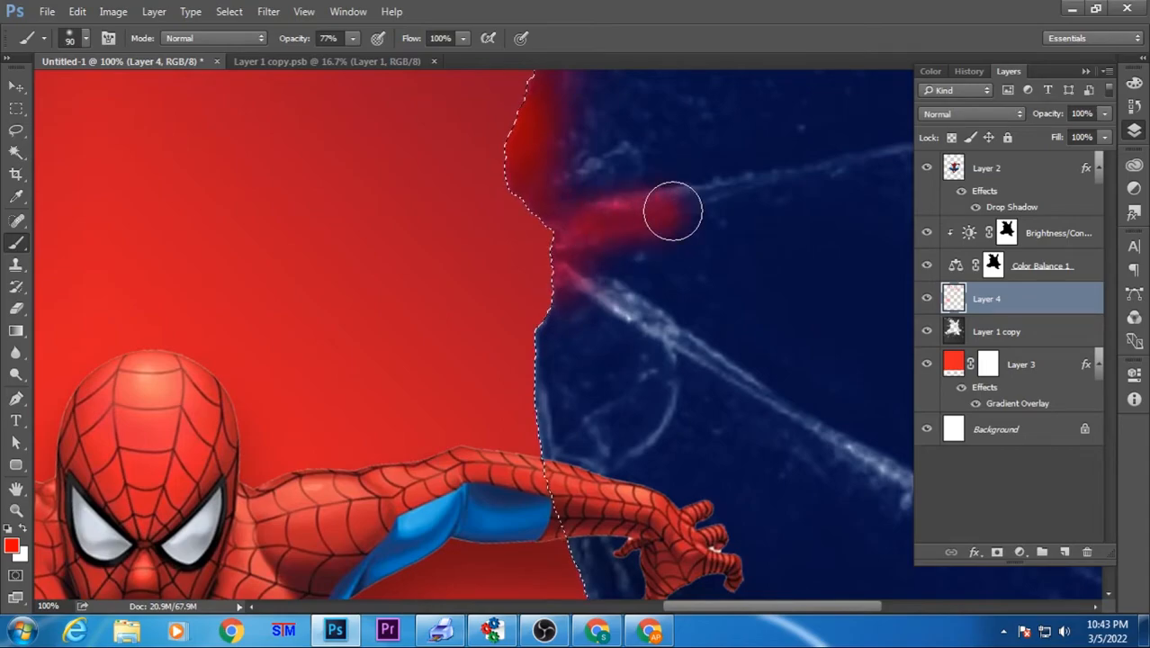
Step: Paint red along the glass edges below the outstretched right-hand arm and around the hole's right and lower-right points
{"action": "left_click_drag", "start_coordinate": [531, 447], "coordinate": [545, 337]}
{"action": "left_click_drag", "start_coordinate": [566, 183], "coordinate": [590, 481]}
{"action": "left_click_drag", "start_coordinate": [584, 438], "coordinate": [496, 163]}
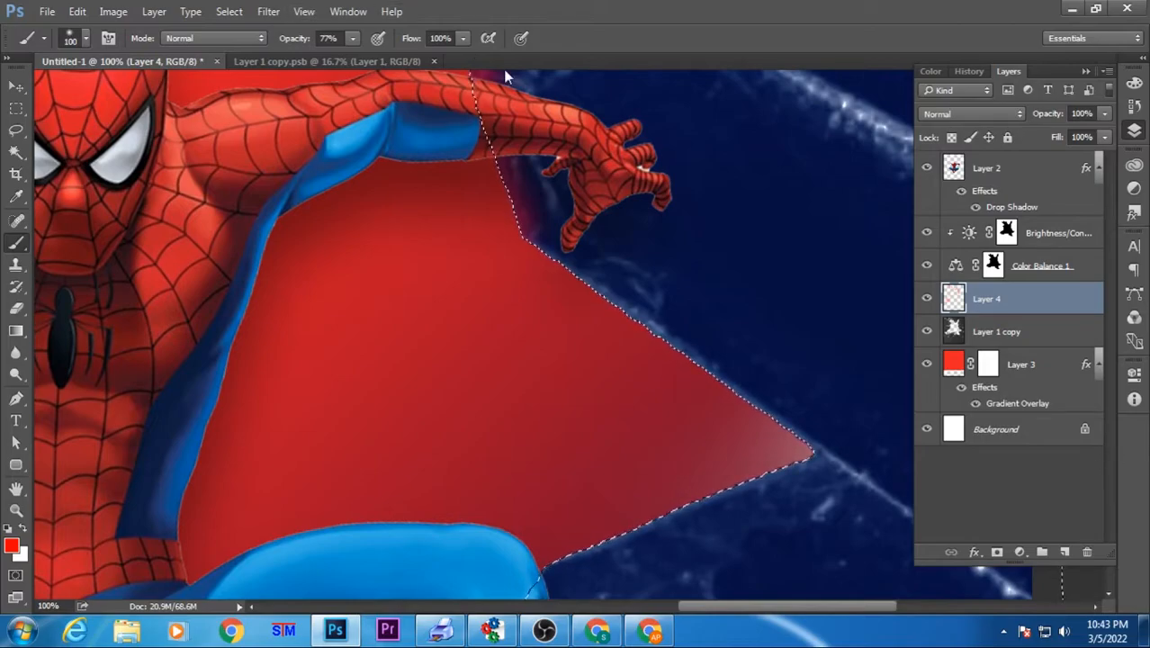
{"action": "mouse_move", "coordinate": [541, 256]}
{"action": "left_mouse_down"}
{"action": "mouse_move", "coordinate": [794, 424]}
{"action": "mouse_move", "coordinate": [787, 341]}
{"action": "left_mouse_up"}
{"action": "mouse_move", "coordinate": [792, 333]}
{"action": "left_mouse_down"}
{"action": "mouse_move", "coordinate": [804, 358]}
{"action": "mouse_move", "coordinate": [642, 447]}
{"action": "mouse_move", "coordinate": [576, 452]}
{"action": "left_mouse_up"}
{"action": "scroll", "coordinate": [594, 351], "scroll_direction": "down", "scroll_amount": 2}
{"action": "key", "text": "bracketright"}
{"action": "key", "text": "bracketright"}
{"action": "key", "text": "bracketright"}
{"action": "left_click_drag", "start_coordinate": [531, 391], "coordinate": [547, 183]}
{"action": "mouse_move", "coordinate": [579, 268]}
{"action": "left_mouse_down"}
{"action": "mouse_move", "coordinate": [629, 392]}
{"action": "mouse_move", "coordinate": [580, 363]}
{"action": "left_mouse_up"}
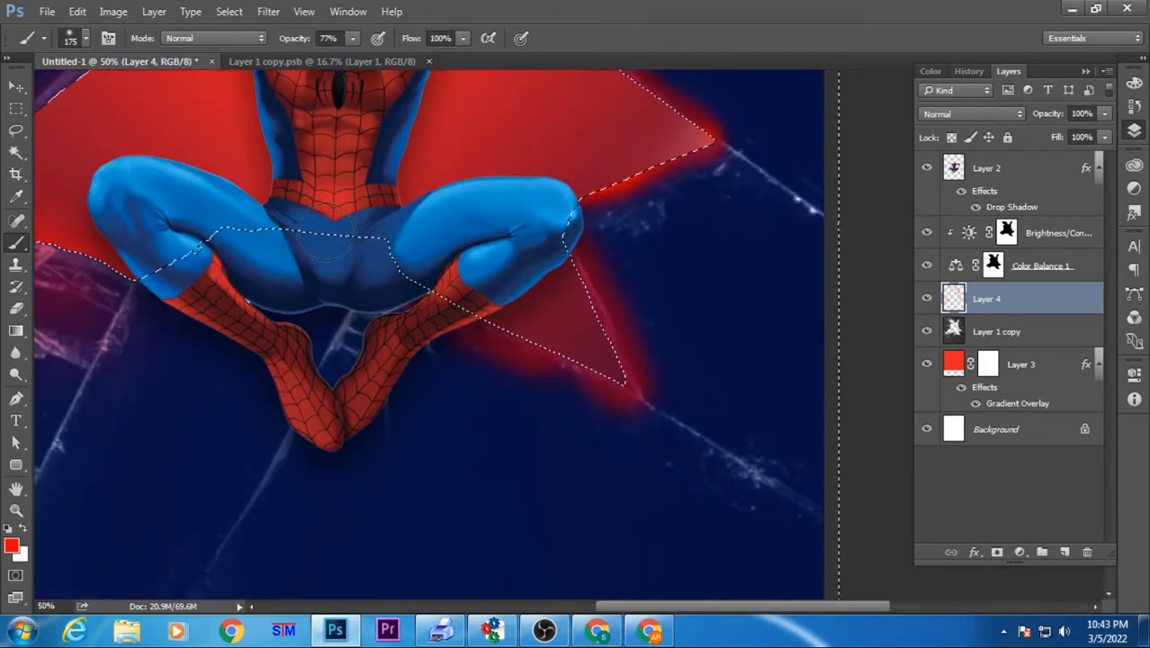
Step: Dab red over the glass between the legs with a 600 px brush, add a darker red dab, and deselect
{"action": "key", "text": "bracketright"}
{"action": "key", "text": "bracketright"}
{"action": "key", "text": "bracketright"}
{"action": "key", "text": "bracketright"}
{"action": "key", "text": "bracketright"}
{"action": "key", "text": "bracketright"}
{"action": "left_click", "coordinate": [337, 314]}
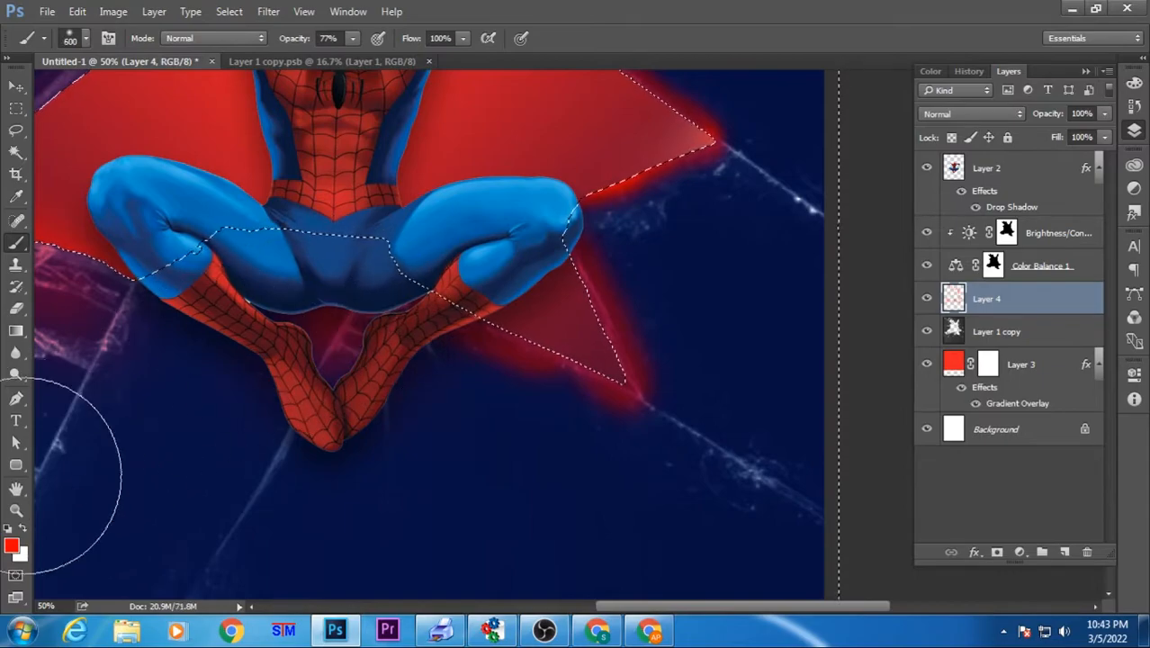
{"action": "left_click", "coordinate": [12, 545]}
{"action": "left_click", "coordinate": [380, 353]}
{"action": "left_click", "coordinate": [555, 268]}
{"action": "left_click", "coordinate": [342, 314]}
{"action": "key", "text": "ctrl+d"}
{"action": "key", "text": "ctrl+minus"}
{"action": "key", "text": "ctrl+minus"}
{"action": "key", "text": "ctrl+minus"}
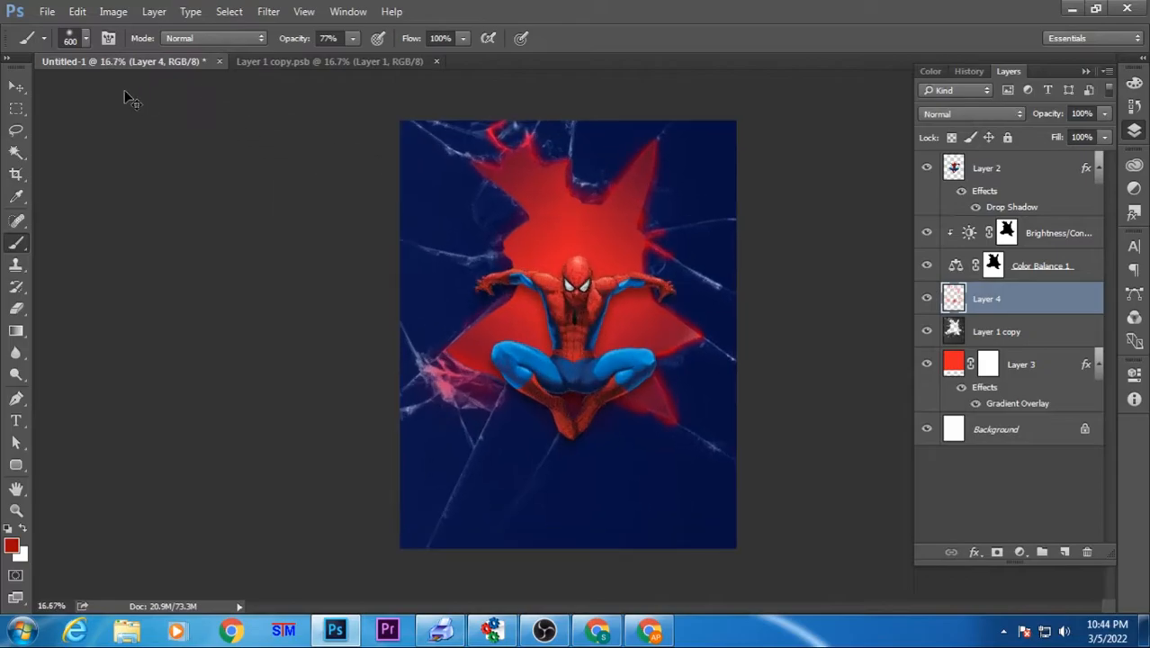
Step: Compare blend modes on Layer 4 and set it to Overlay
{"action": "left_click", "coordinate": [16, 86]}
{"action": "double_click", "coordinate": [981, 115]}
{"action": "scroll", "coordinate": [981, 115], "scroll_direction": "down", "scroll_amount": 7}
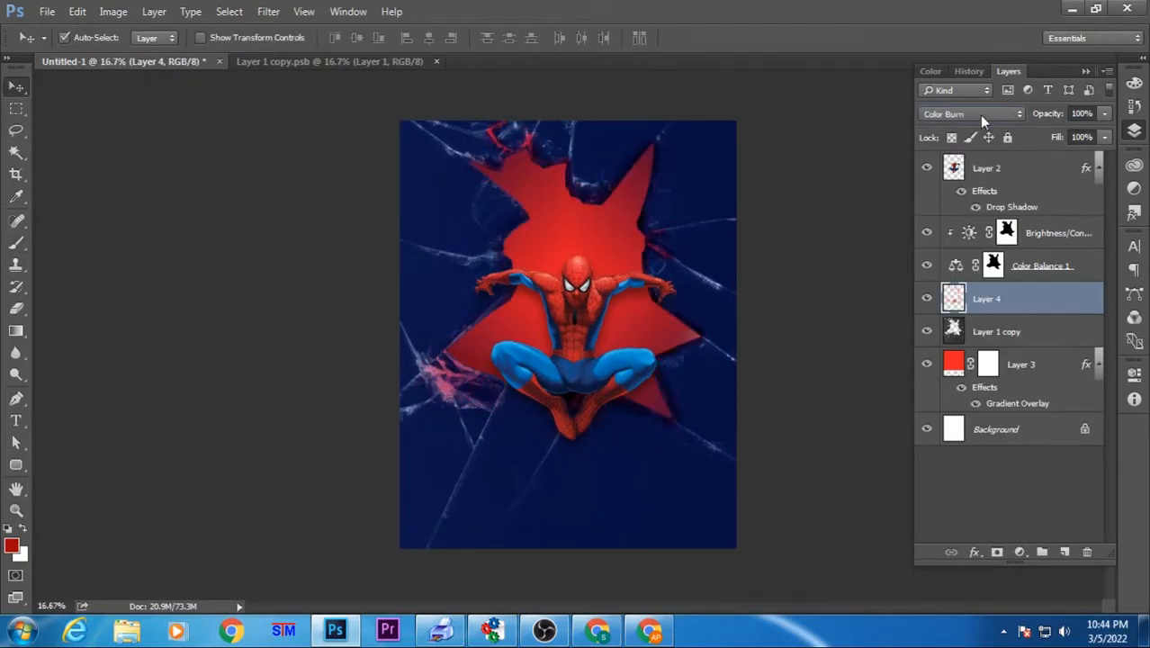
{"action": "scroll", "coordinate": [979, 114], "scroll_direction": "down", "scroll_amount": 5}
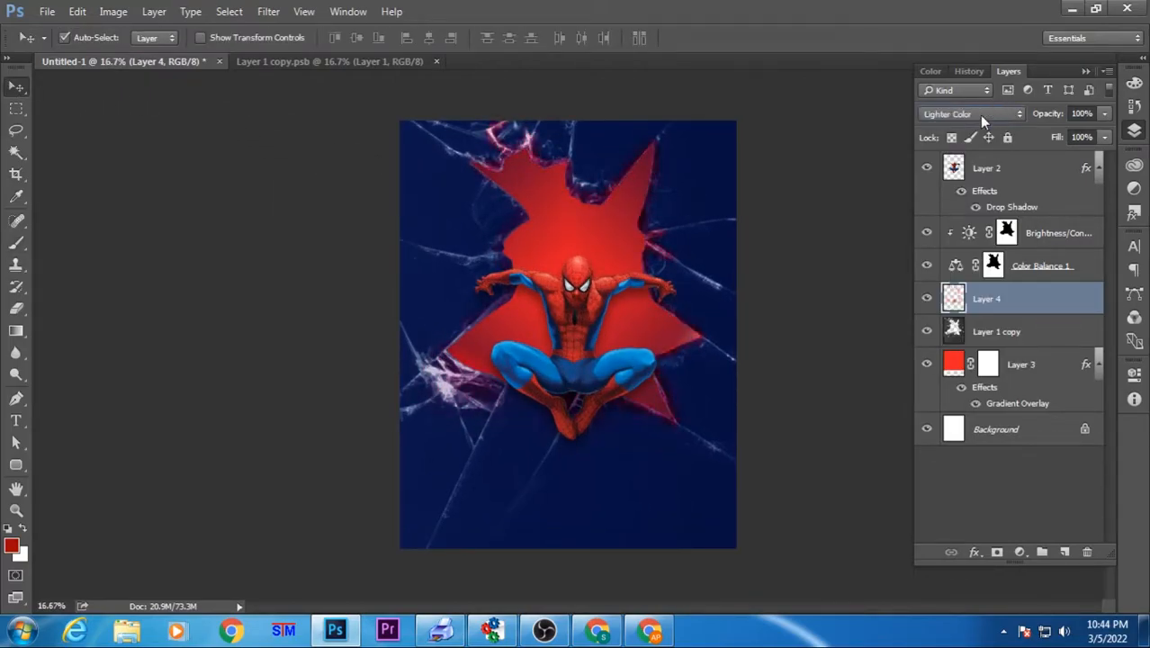
{"action": "key", "text": "ctrl"}
{"action": "key", "text": "ctrl+plus"}
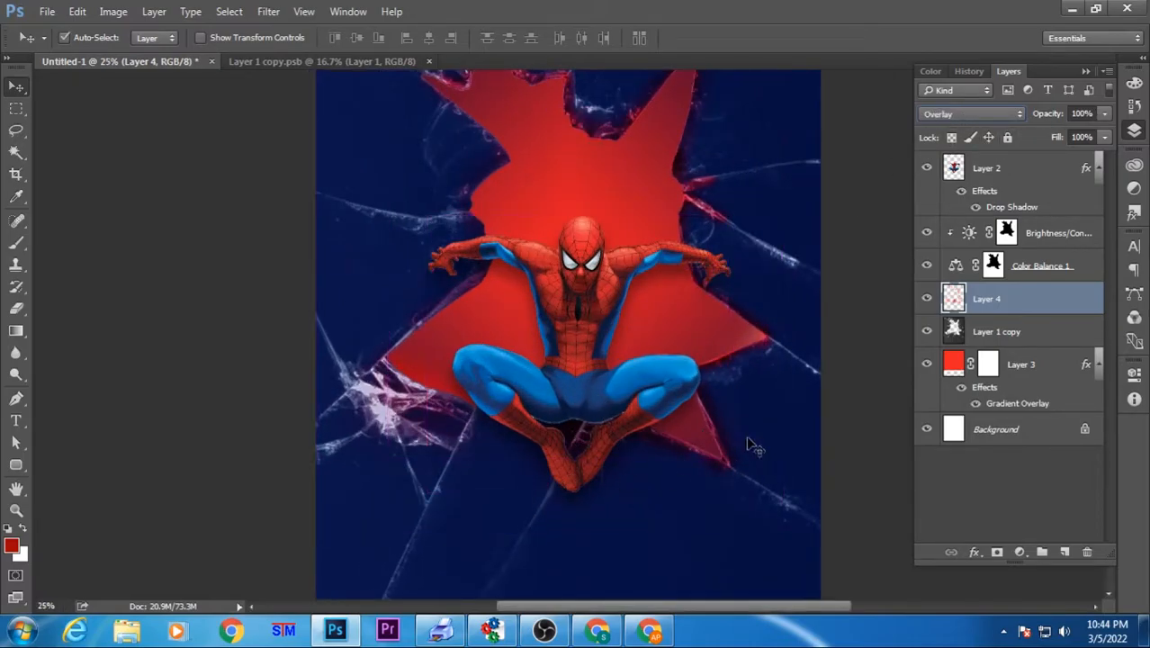
Step: Set the foreground to bright red and paint over the glass cracks at the sides and top of the hole
{"action": "key", "text": "b"}
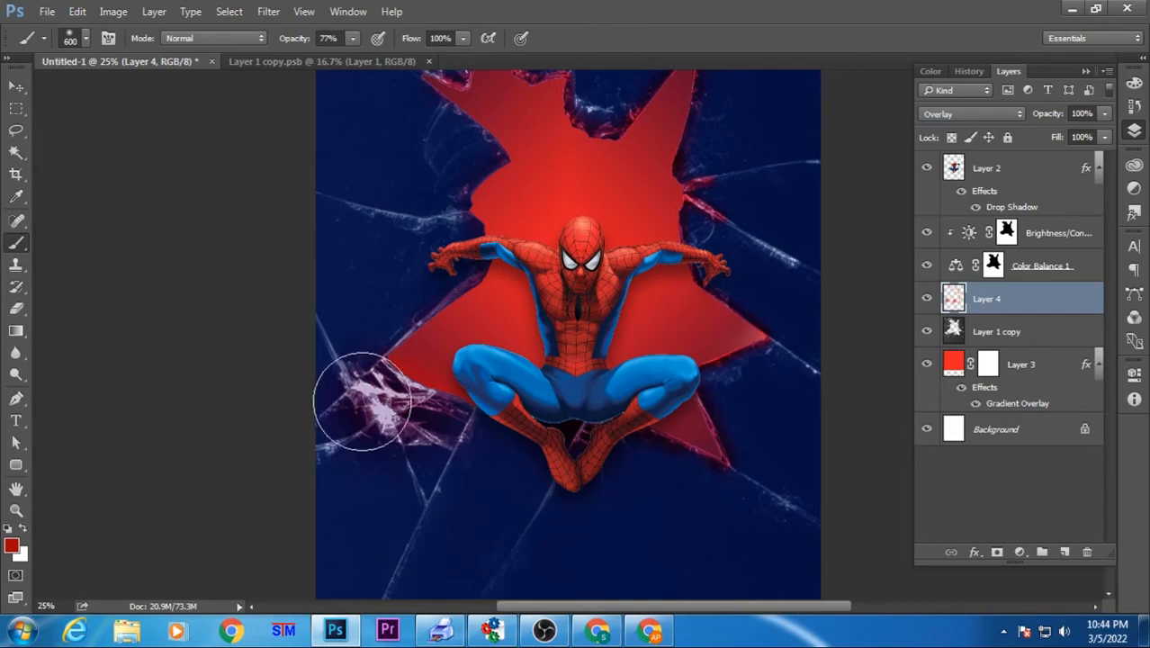
{"action": "left_click", "coordinate": [10, 544]}
{"action": "left_click_drag", "start_coordinate": [364, 297], "coordinate": [487, 204]}
{"action": "left_click", "coordinate": [556, 266]}
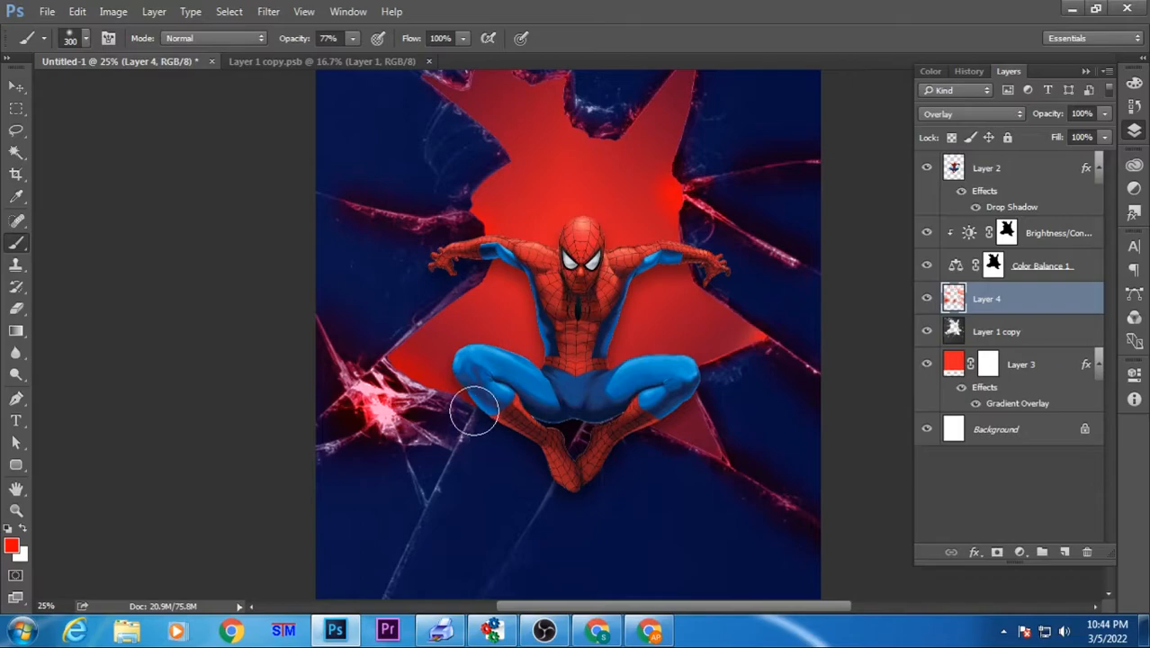
{"action": "left_click_drag", "start_coordinate": [494, 320], "coordinate": [415, 560]}
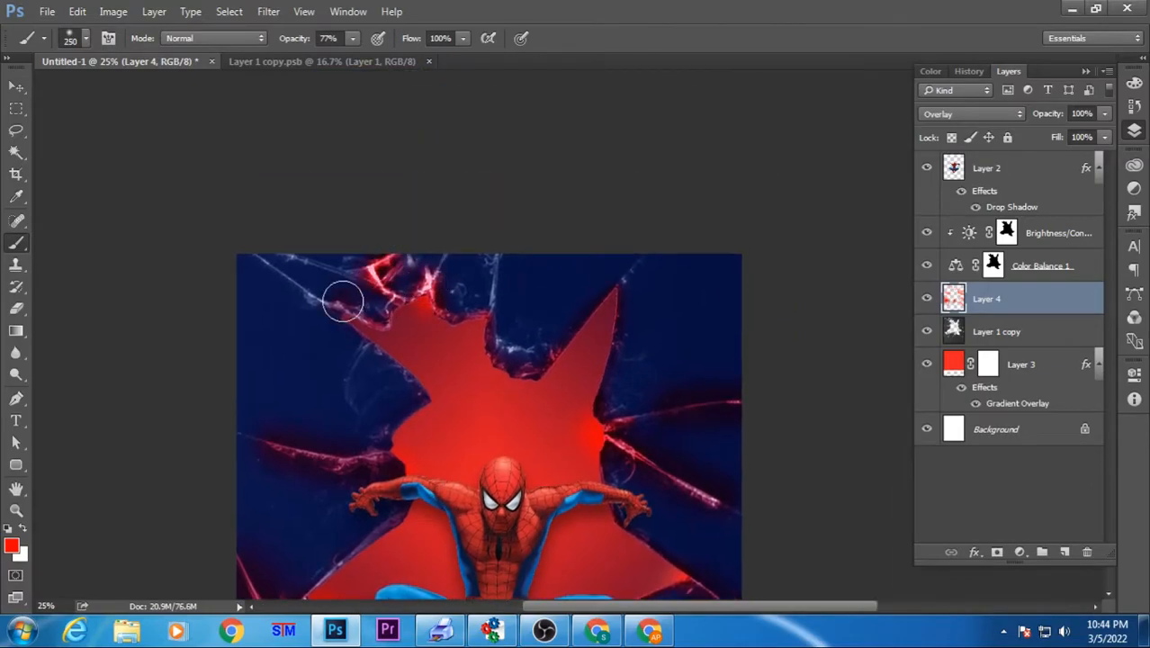
{"action": "scroll", "coordinate": [628, 295], "scroll_direction": "down", "scroll_amount": 2}
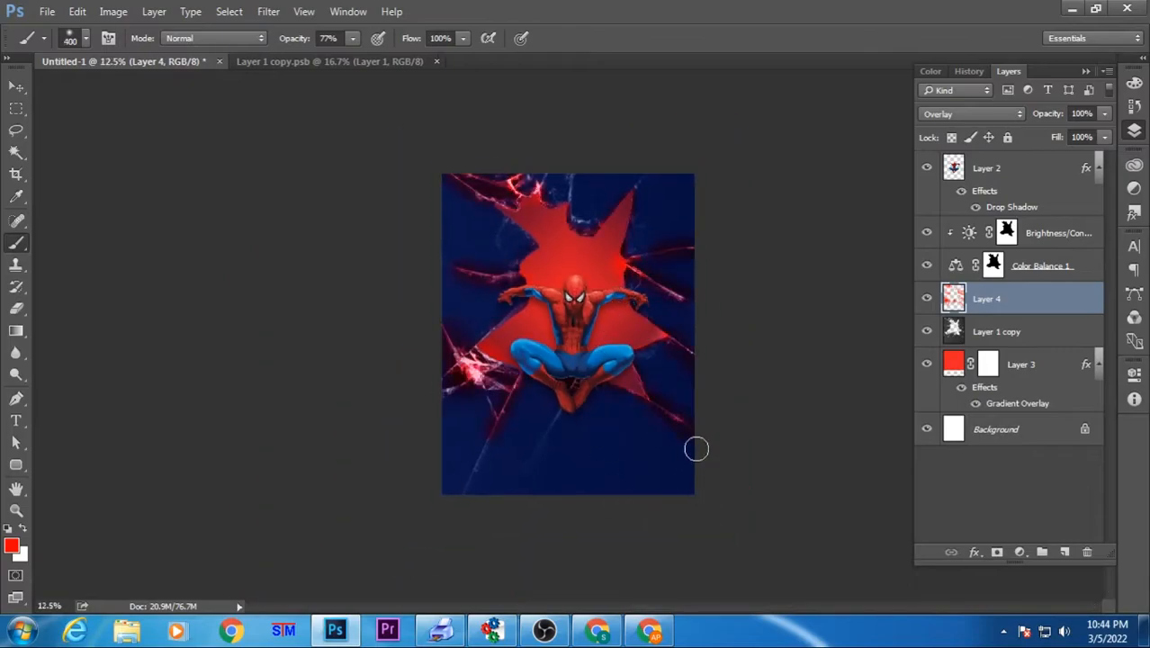
Step: Load the Layer 1 copy glass as a selection, paint red across the whole glass with a large brush, and deselect
{"action": "key", "text": "bracketright"}
{"action": "left_click", "coordinate": [958, 333], "text": "ctrl"}
{"action": "mouse_move", "coordinate": [684, 436]}
{"action": "left_mouse_down"}
{"action": "mouse_move", "coordinate": [386, 487]}
{"action": "mouse_move", "coordinate": [568, 441]}
{"action": "mouse_move", "coordinate": [424, 218]}
{"action": "mouse_move", "coordinate": [552, 154]}
{"action": "mouse_move", "coordinate": [711, 270]}
{"action": "mouse_move", "coordinate": [389, 506]}
{"action": "left_mouse_up"}
{"action": "key", "text": "ctrl+d"}
Step: Scale the Spider-Man figure on Layer 2 up slightly with Free Transform
{"action": "left_click", "coordinate": [22, 87]}
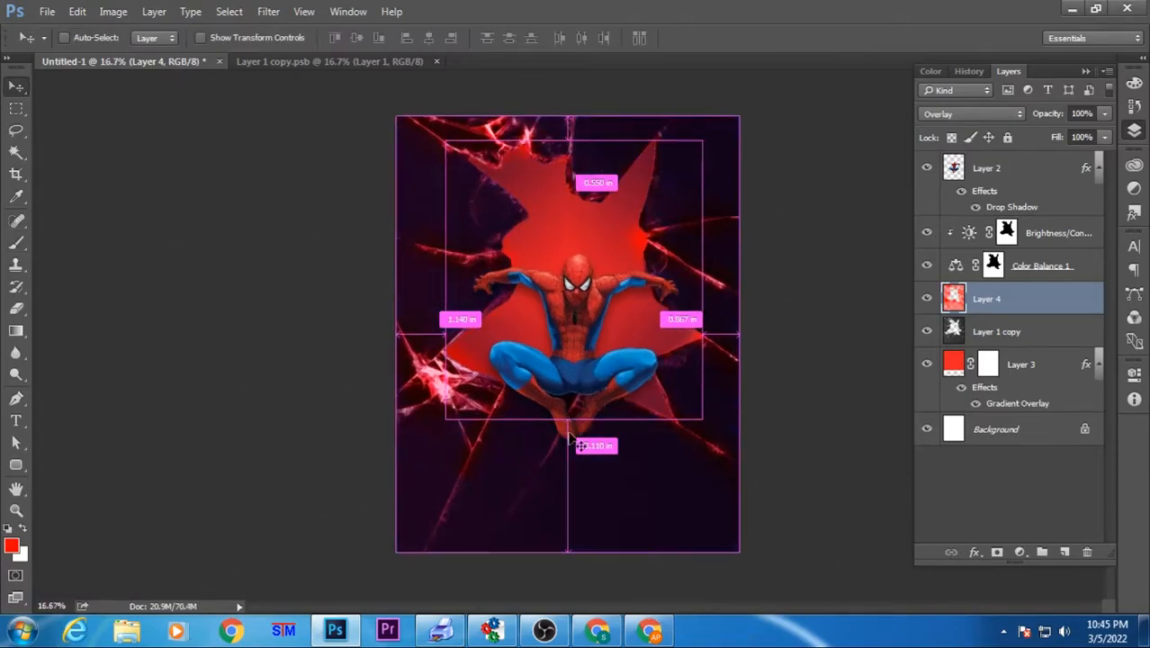
{"action": "key", "text": "ctrl+equal"}
{"action": "left_click", "coordinate": [605, 481]}
{"action": "key", "text": "ctrl+t"}
{"action": "left_click_drag", "start_coordinate": [730, 492], "coordinate": [746, 506]}
{"action": "key", "text": "Return"}
{"action": "key", "text": "ctrl+t"}
{"action": "left_click_drag", "start_coordinate": [645, 562], "coordinate": [652, 559]}
{"action": "key", "text": "Return"}
{"action": "key", "text": "ctrl+minus"}
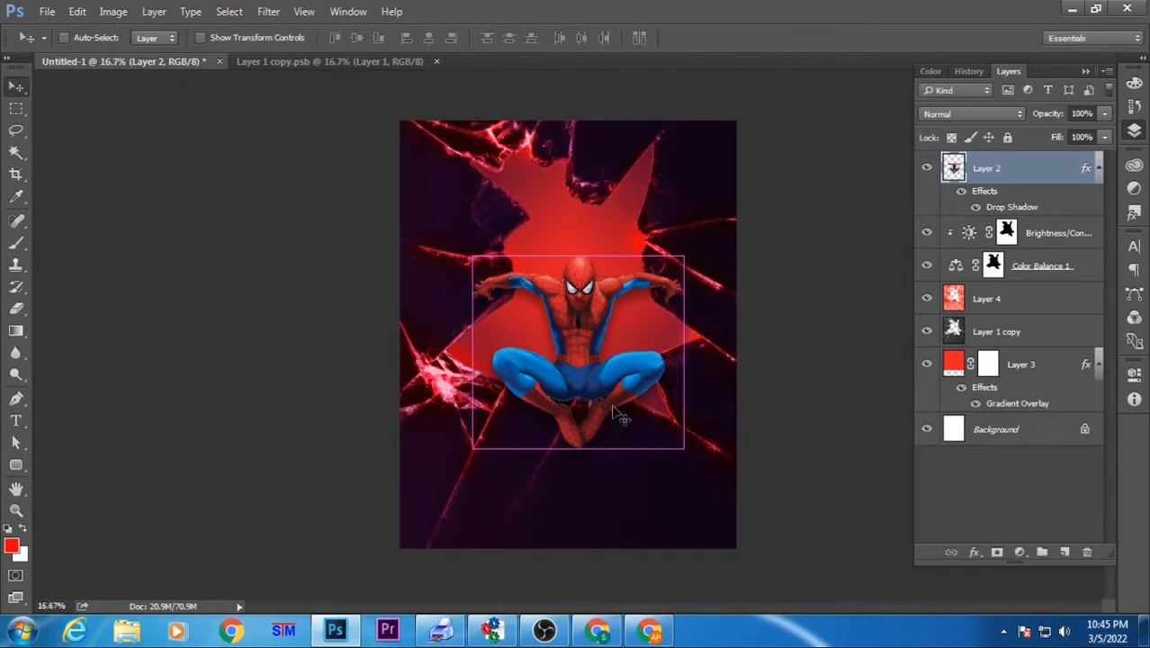
Step: Soften the pale fringe between the thighs and lower legs on Layer 2 with the Blur tool at 100% strength
{"action": "key", "text": "ctrl+equal"}
{"action": "key", "text": "ctrl+equal"}
{"action": "key", "text": "ctrl+equal"}
{"action": "key", "text": "ctrl+equal"}
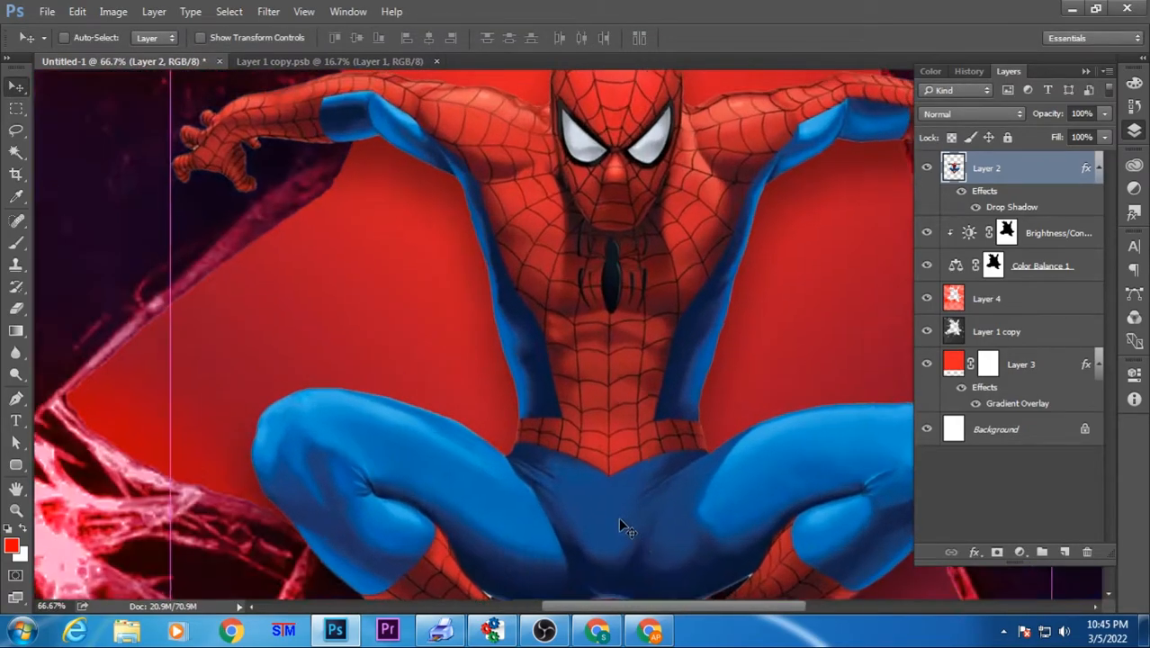
{"action": "key", "text": "ctrl+equal"}
{"action": "left_click_drag", "start_coordinate": [619, 520], "coordinate": [592, 335]}
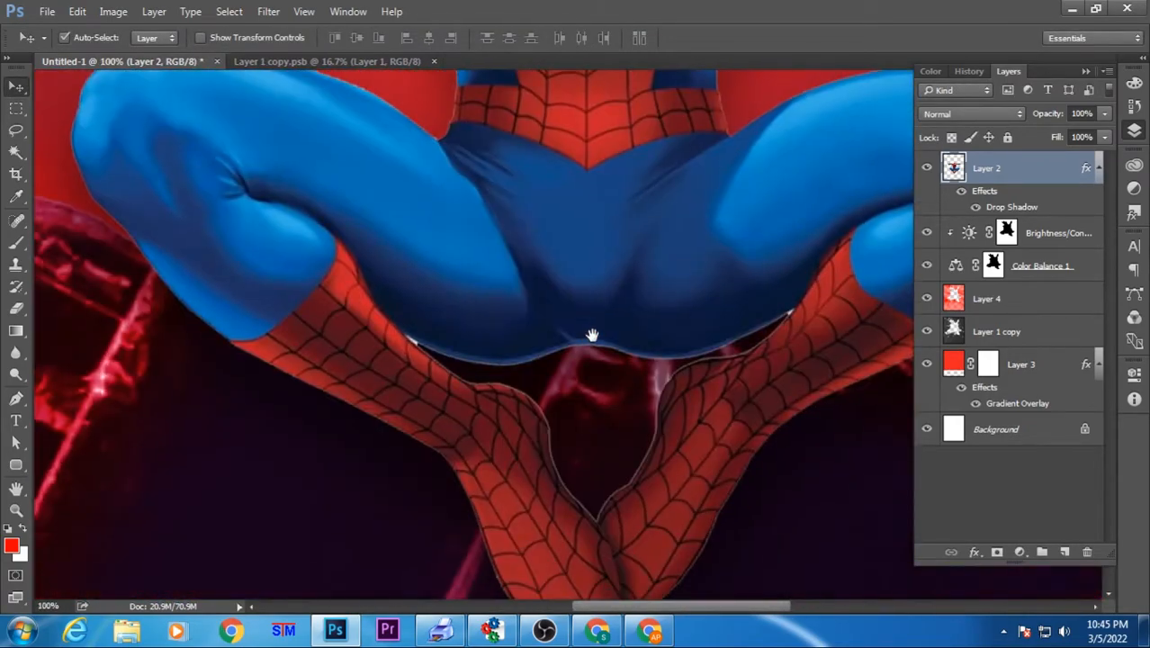
{"action": "key", "text": "ctrl+equal"}
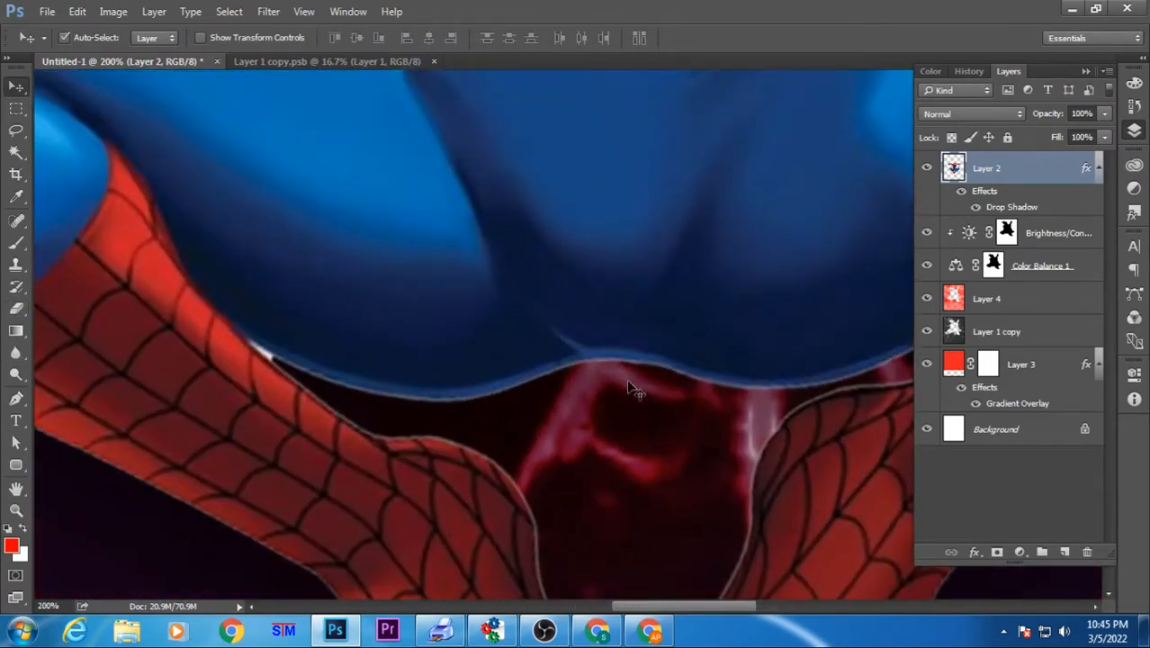
{"action": "left_click", "coordinate": [15, 352]}
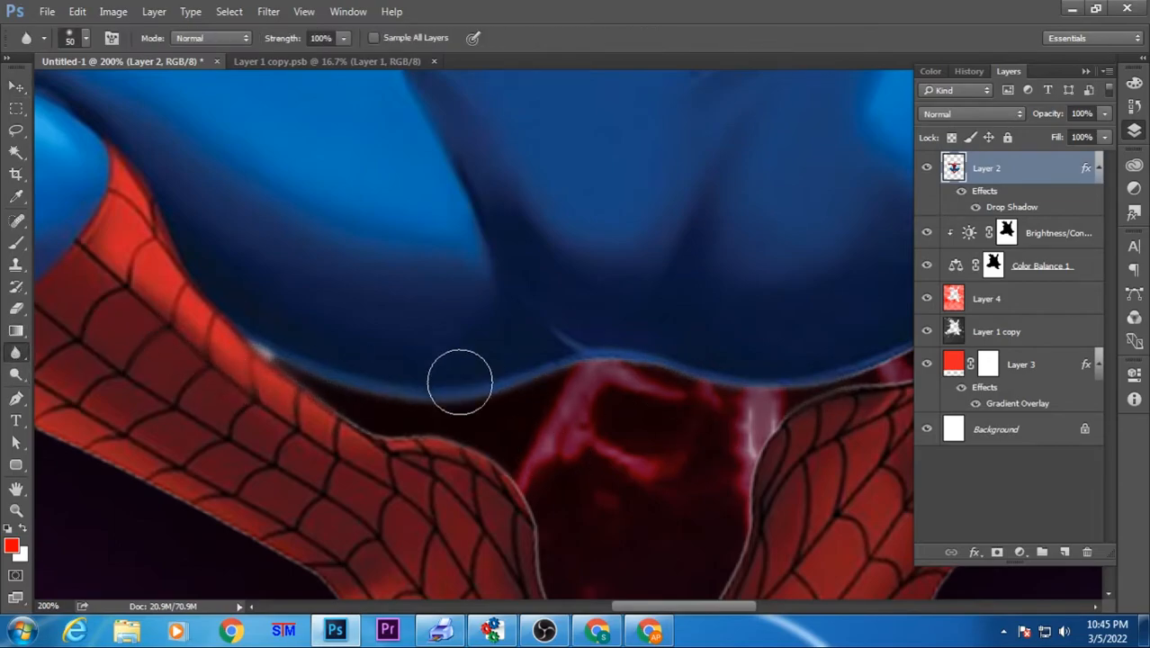
{"action": "left_click_drag", "start_coordinate": [443, 371], "coordinate": [358, 240]}
{"action": "key", "text": "bracketright"}
{"action": "left_click_drag", "start_coordinate": [783, 237], "coordinate": [598, 372]}
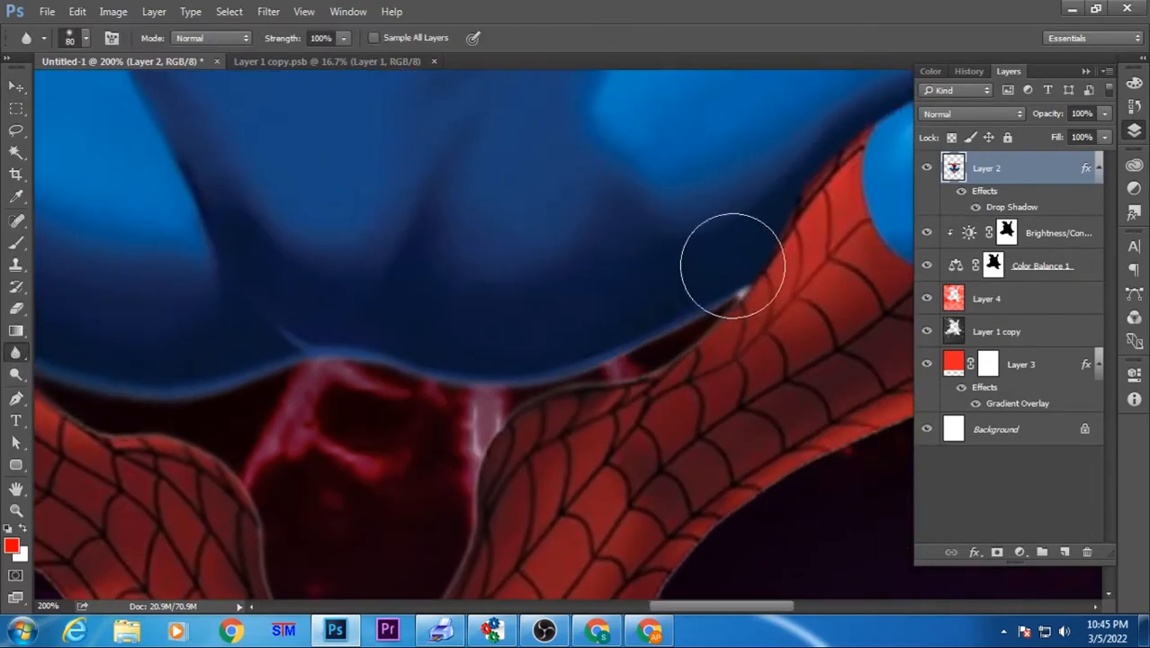
{"action": "left_click_drag", "start_coordinate": [396, 384], "coordinate": [737, 141]}
Step: Blur the outlines of the figure's feet and left-hand bent leg with the 80 px blur brush
{"action": "left_click_drag", "start_coordinate": [498, 437], "coordinate": [576, 412]}
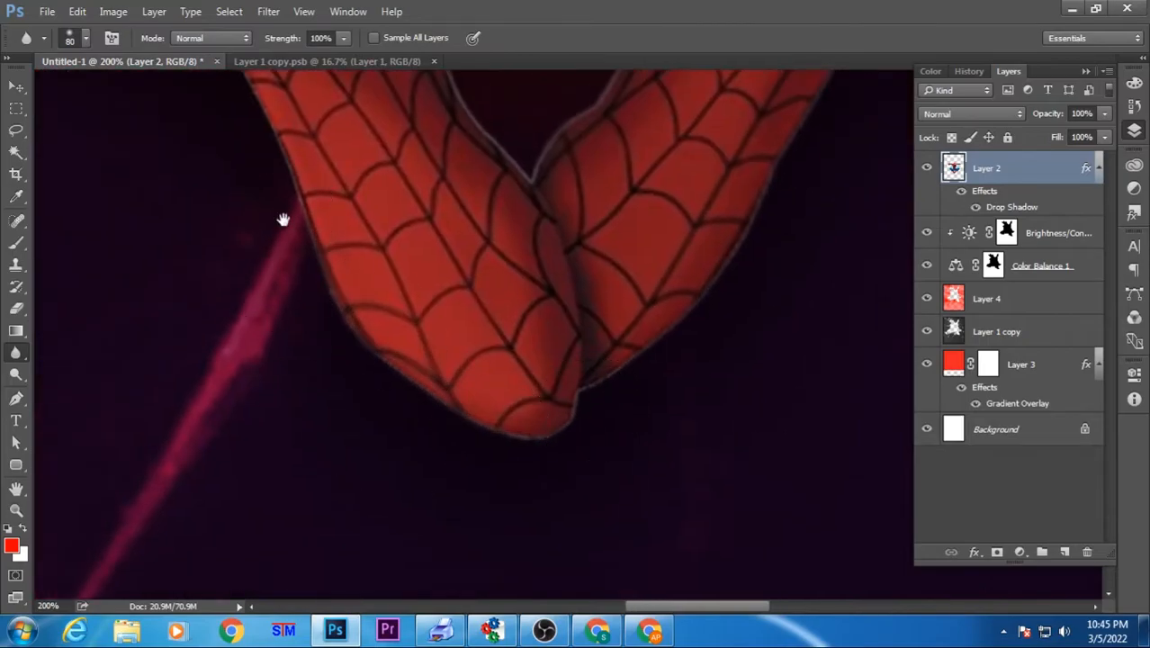
{"action": "left_click_drag", "start_coordinate": [283, 219], "coordinate": [341, 214]}
{"action": "left_click_drag", "start_coordinate": [292, 290], "coordinate": [429, 514]}
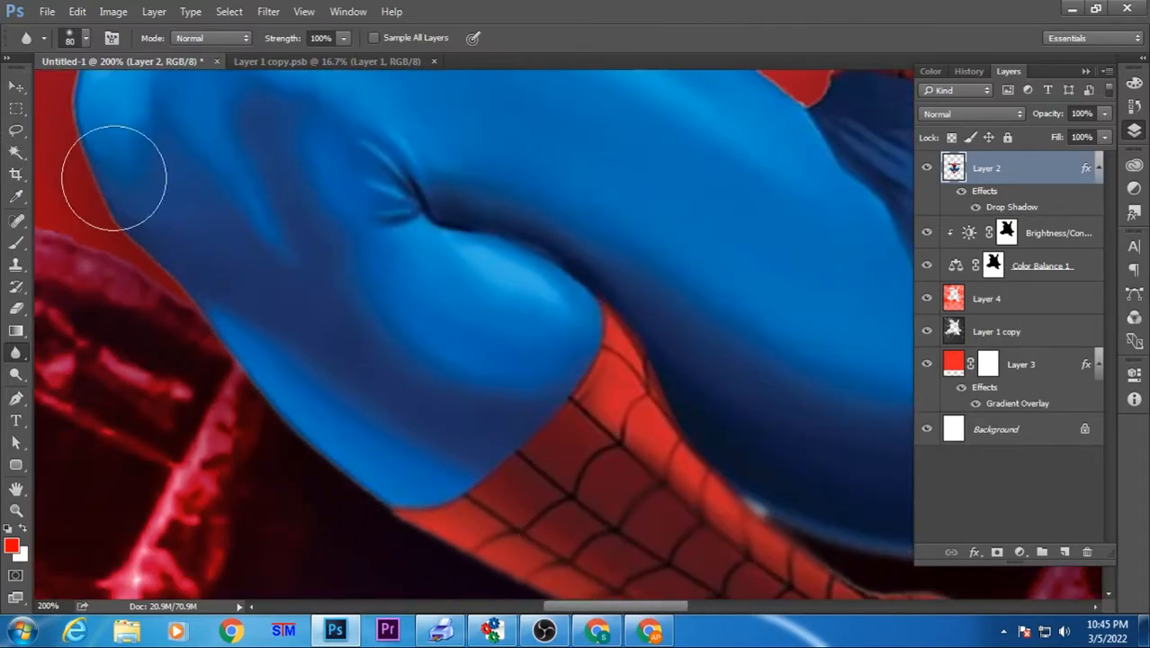
{"action": "key", "text": "ctrl+minus"}
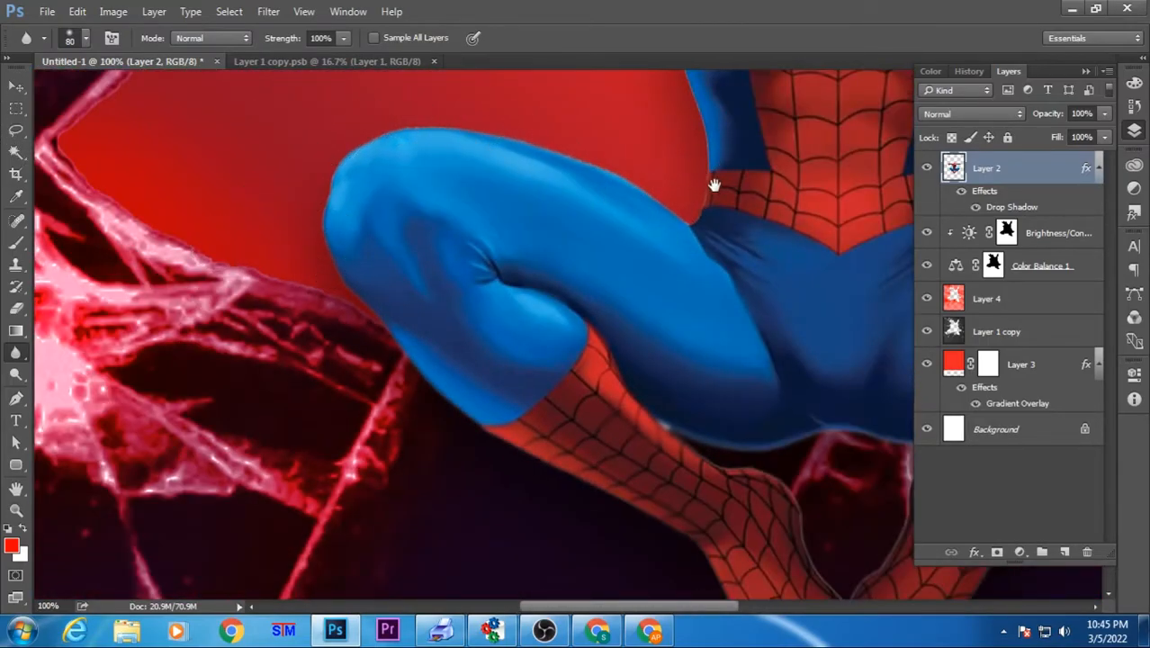
Step: Blur the outlines of the figure's arms, hands, head and right-hand knee
{"action": "left_click_drag", "start_coordinate": [708, 178], "coordinate": [624, 420]}
{"action": "left_click_drag", "start_coordinate": [552, 152], "coordinate": [553, 402]}
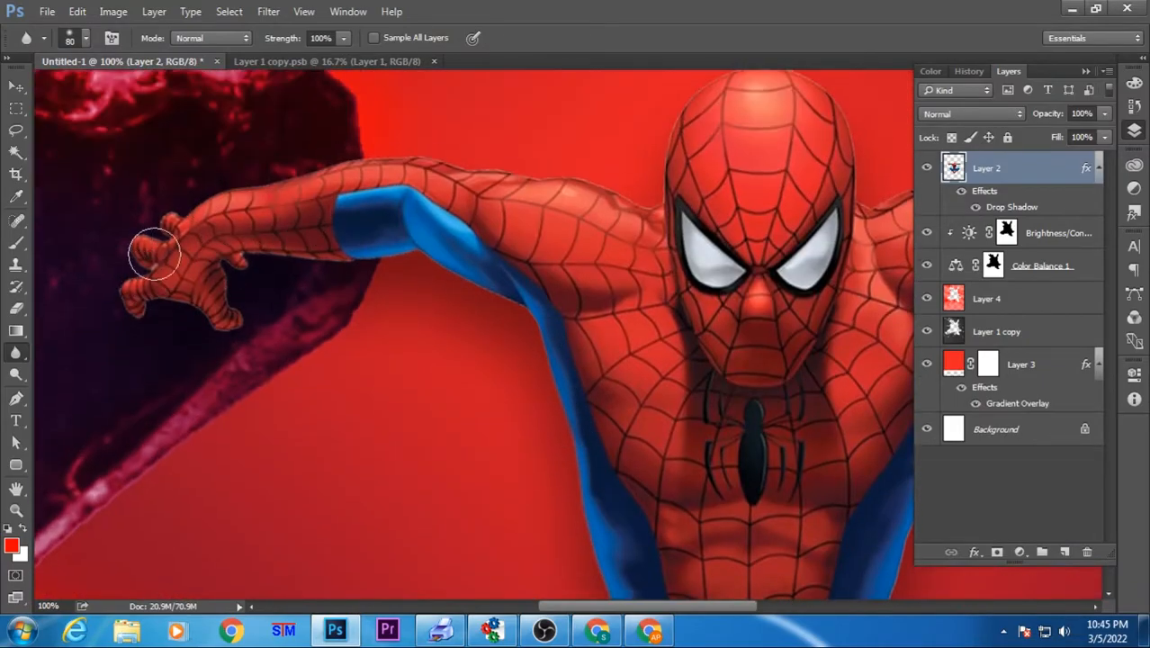
{"action": "left_click_drag", "start_coordinate": [653, 207], "coordinate": [340, 259]}
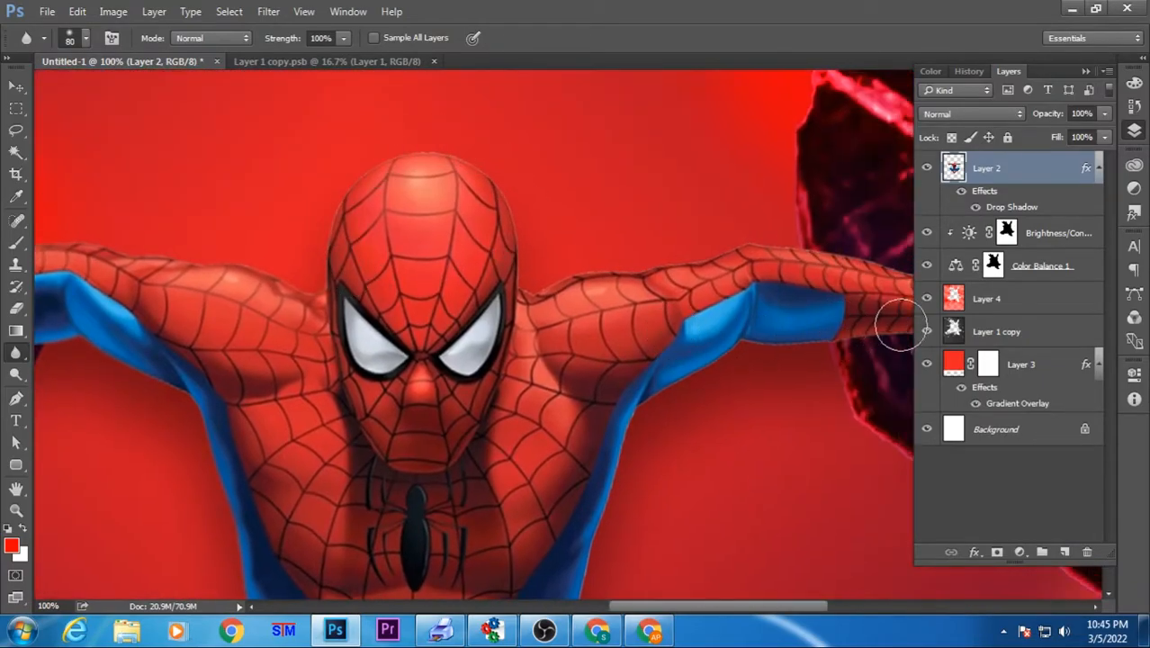
{"action": "left_click_drag", "start_coordinate": [692, 373], "coordinate": [578, 264]}
{"action": "left_click_drag", "start_coordinate": [846, 259], "coordinate": [719, 287]}
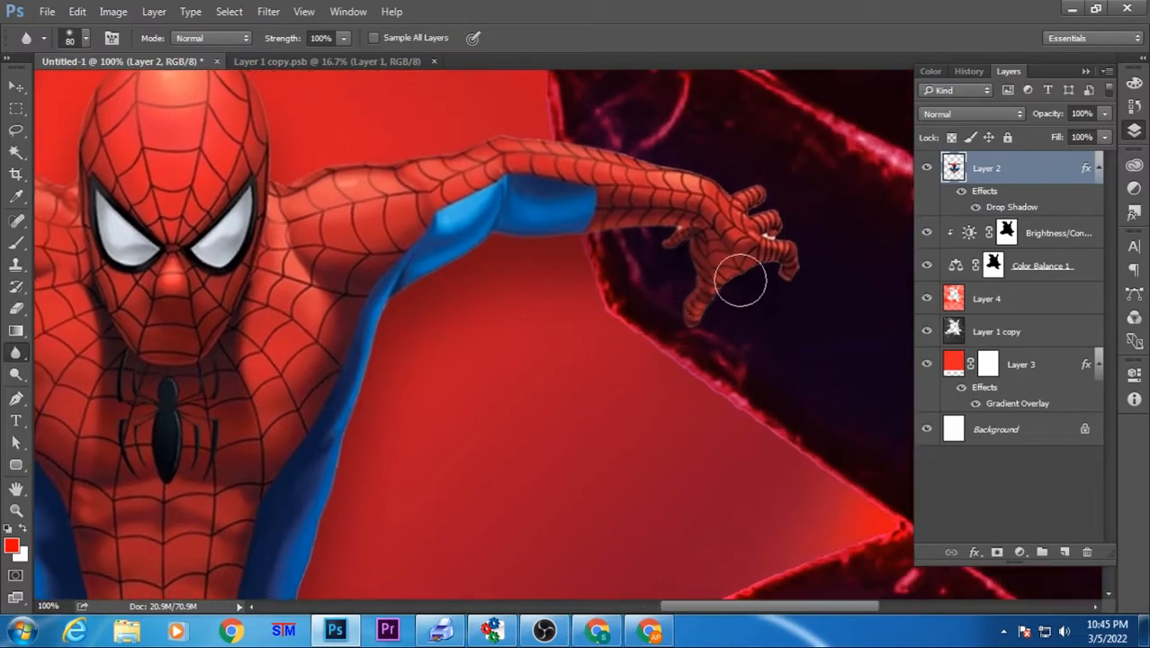
{"action": "left_click_drag", "start_coordinate": [341, 485], "coordinate": [467, 167]}
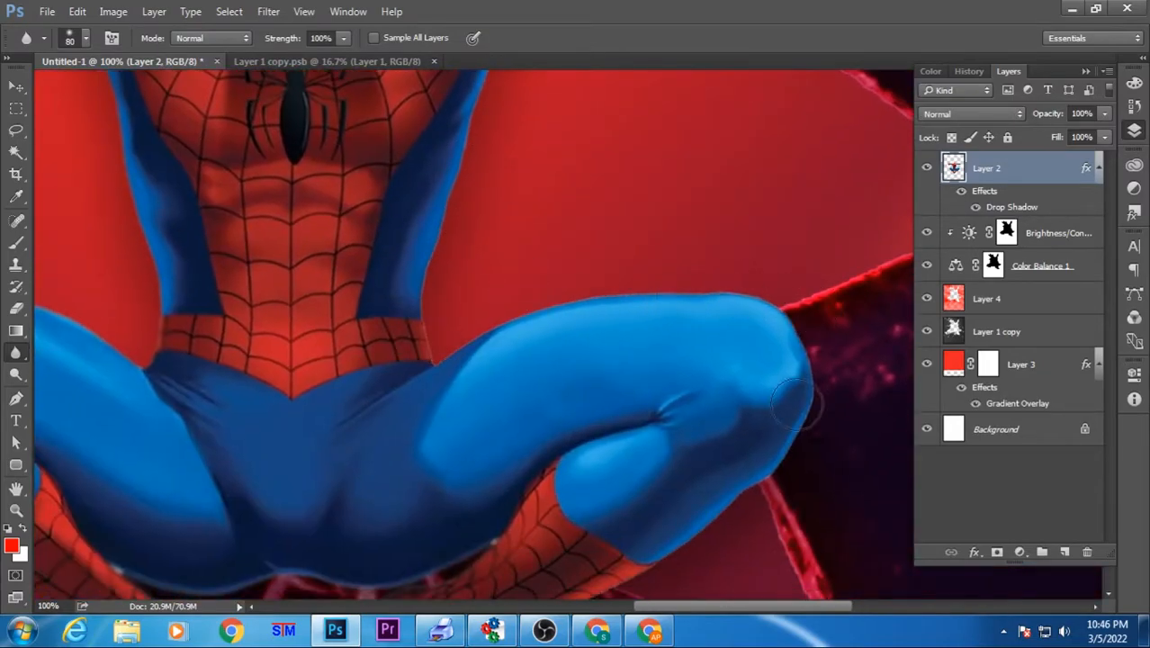
Step: Add a new layer directly above Layer 3 and set the foreground color to orange
{"action": "key", "text": "ctrl+minus"}
{"action": "key", "text": "ctrl+minus"}
{"action": "key", "text": "v"}
{"action": "key", "text": "ctrl+minus"}
{"action": "left_click", "coordinate": [1053, 364]}
{"action": "left_click", "coordinate": [1065, 552]}
{"action": "left_click", "coordinate": [13, 546]}
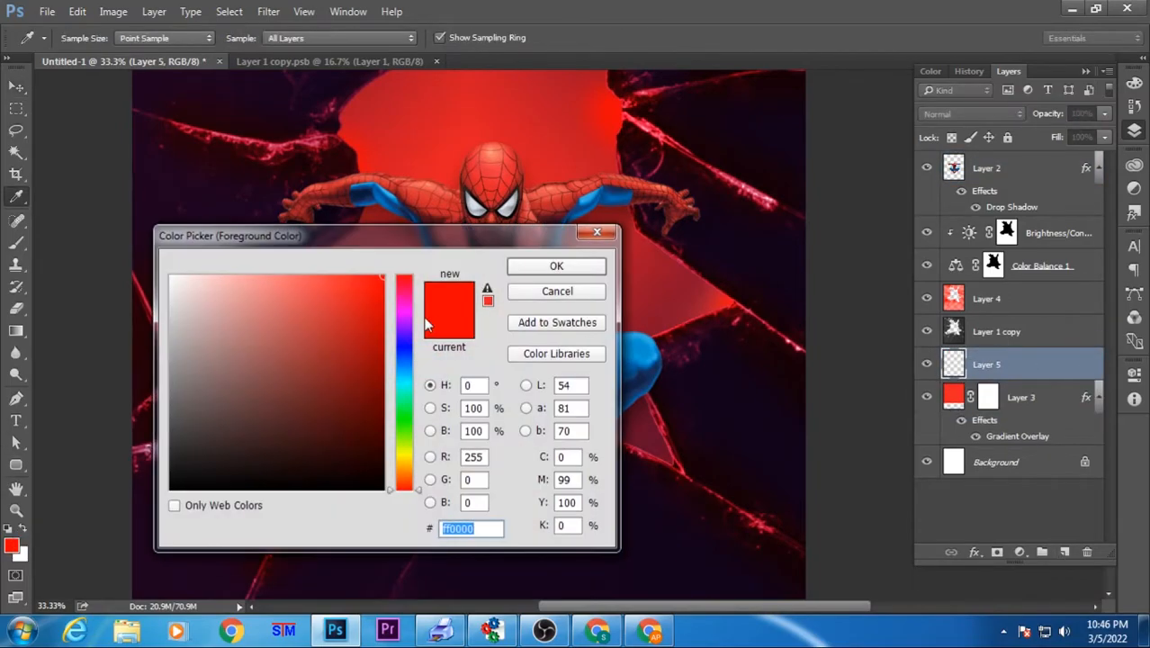
{"action": "left_click", "coordinate": [404, 470]}
{"action": "left_click", "coordinate": [556, 265]}
Step: Dab an orange glow behind the figure on Layer 5 with a soft 2100 px brush at 77% opacity
{"action": "key", "text": "b"}
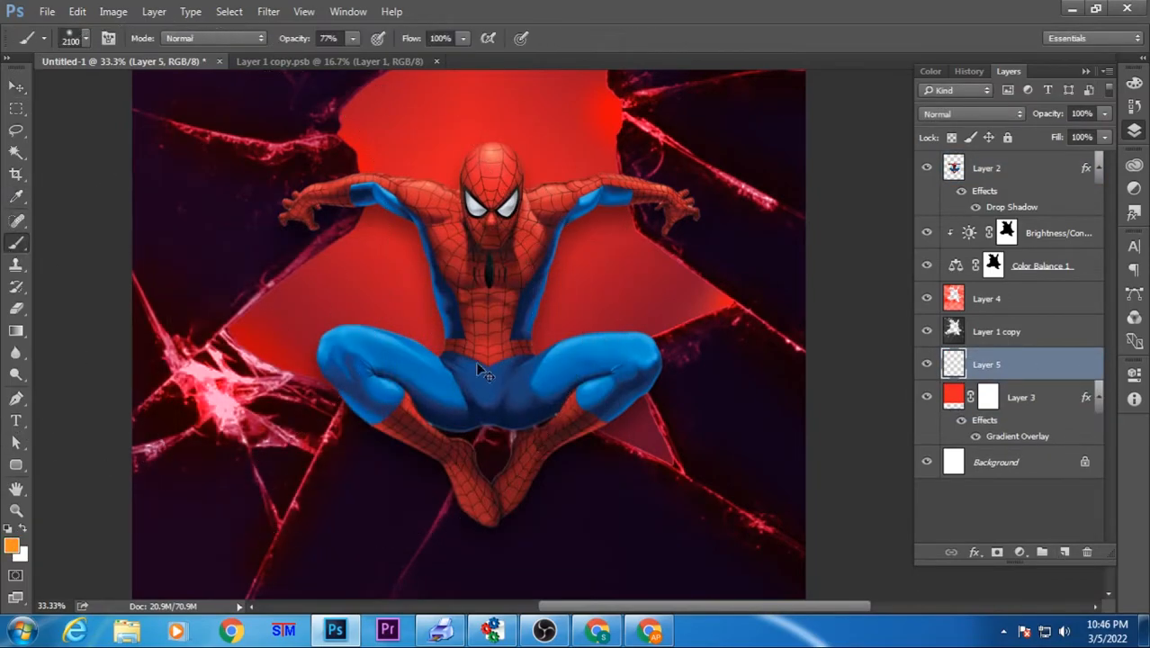
{"action": "key", "text": "ctrl+minus"}
{"action": "left_click", "coordinate": [509, 270]}
{"action": "left_click", "coordinate": [508, 270]}
{"action": "left_click", "coordinate": [509, 270]}
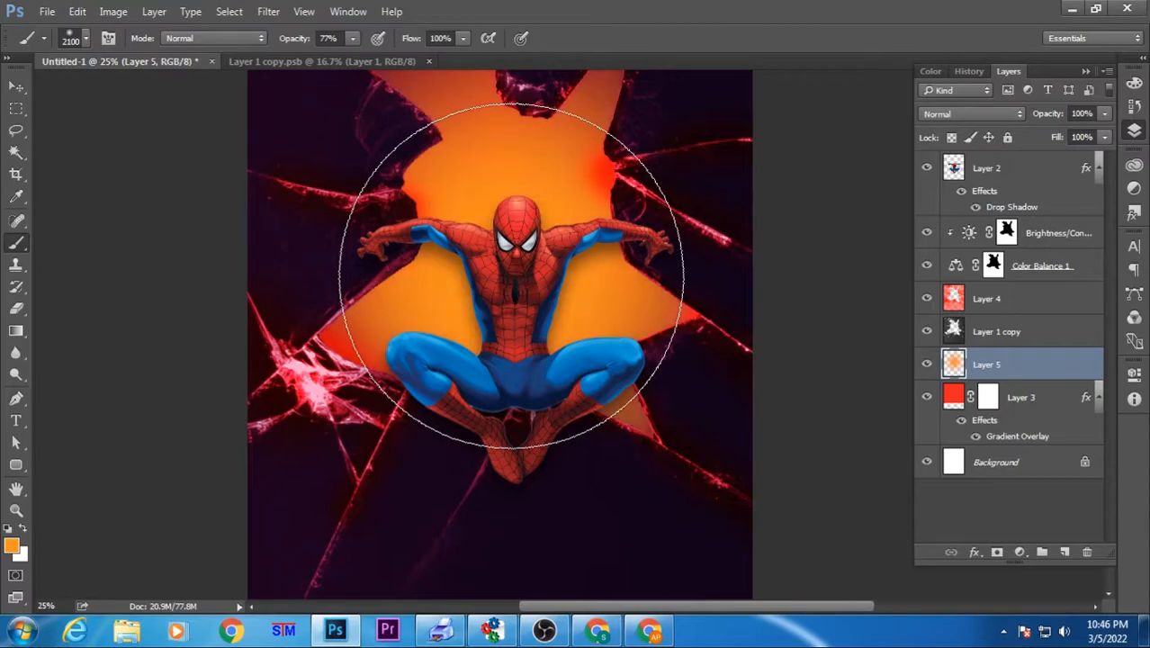
{"action": "left_click", "coordinate": [16, 85]}
{"action": "left_click_drag", "start_coordinate": [437, 199], "coordinate": [663, 486]}
Step: Try out the Saturation, Color, Dissolve, Soft Light and Vivid Light blend modes on Layer 4
{"action": "left_click", "coordinate": [947, 225]}
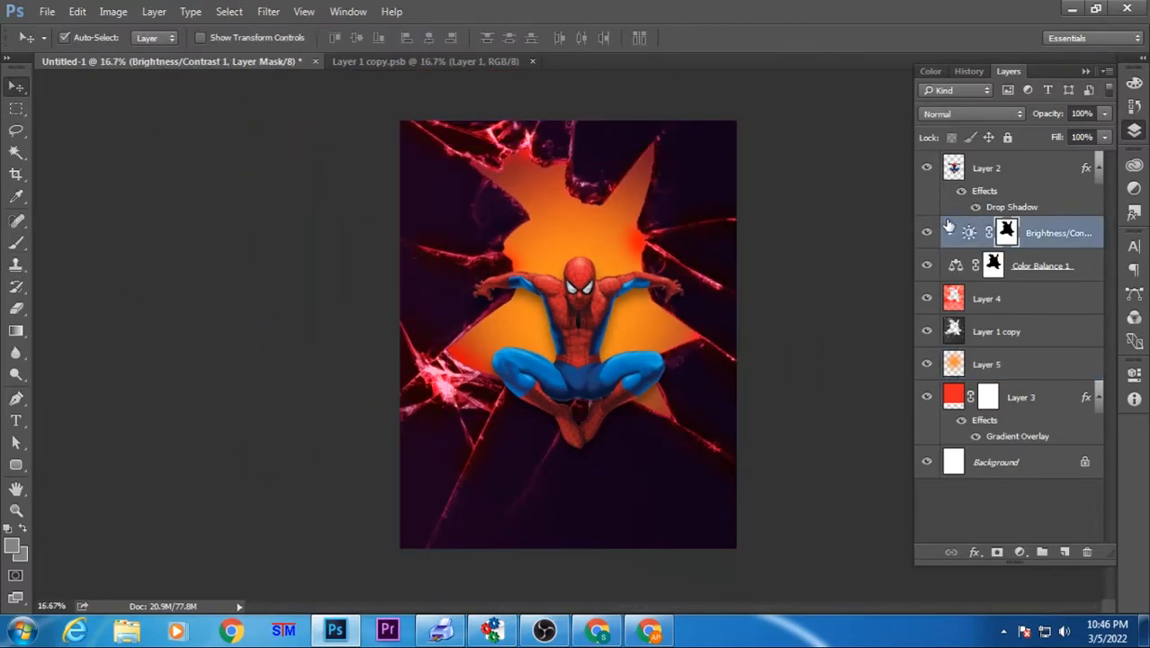
{"action": "left_click", "coordinate": [1017, 299]}
{"action": "scroll", "coordinate": [976, 111], "scroll_direction": "down", "scroll_amount": 16}
{"action": "scroll", "coordinate": [976, 111], "scroll_direction": "down", "scroll_amount": 8}
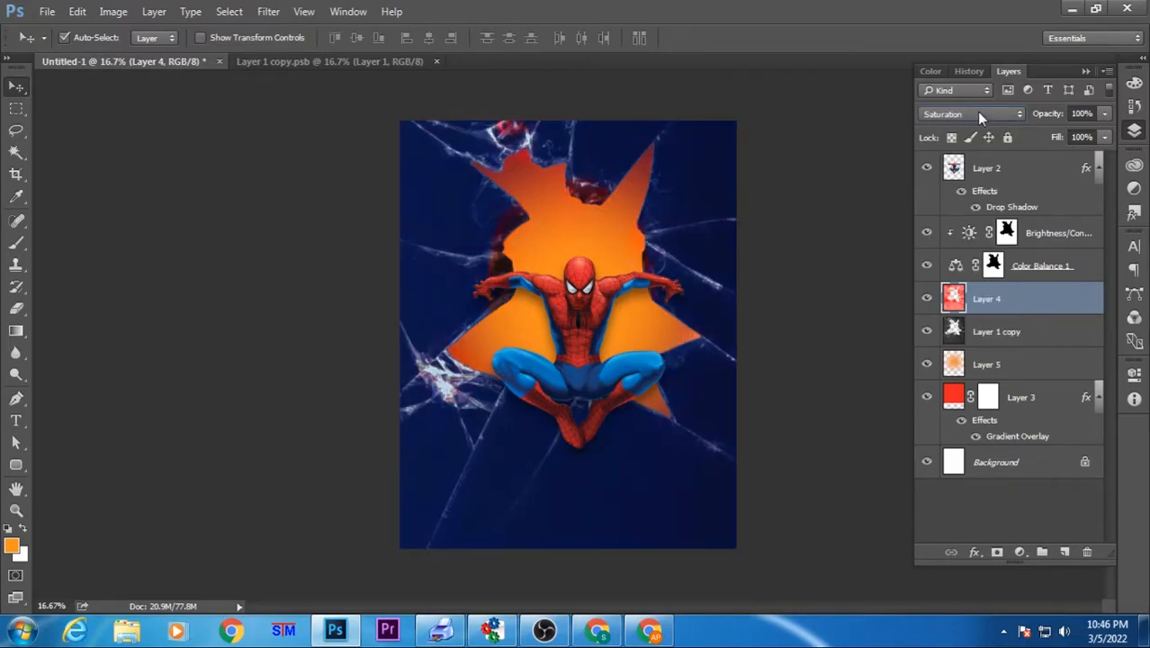
{"action": "scroll", "coordinate": [977, 111], "scroll_direction": "down", "scroll_amount": 3}
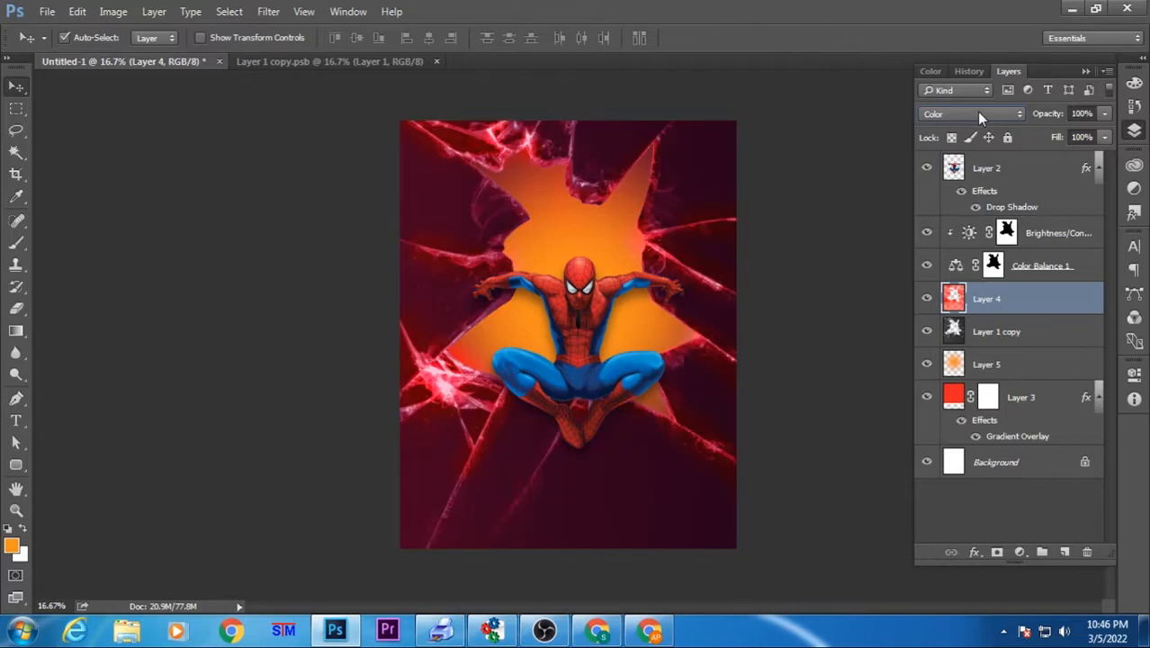
{"action": "left_click", "coordinate": [976, 112]}
{"action": "left_click", "coordinate": [957, 116]}
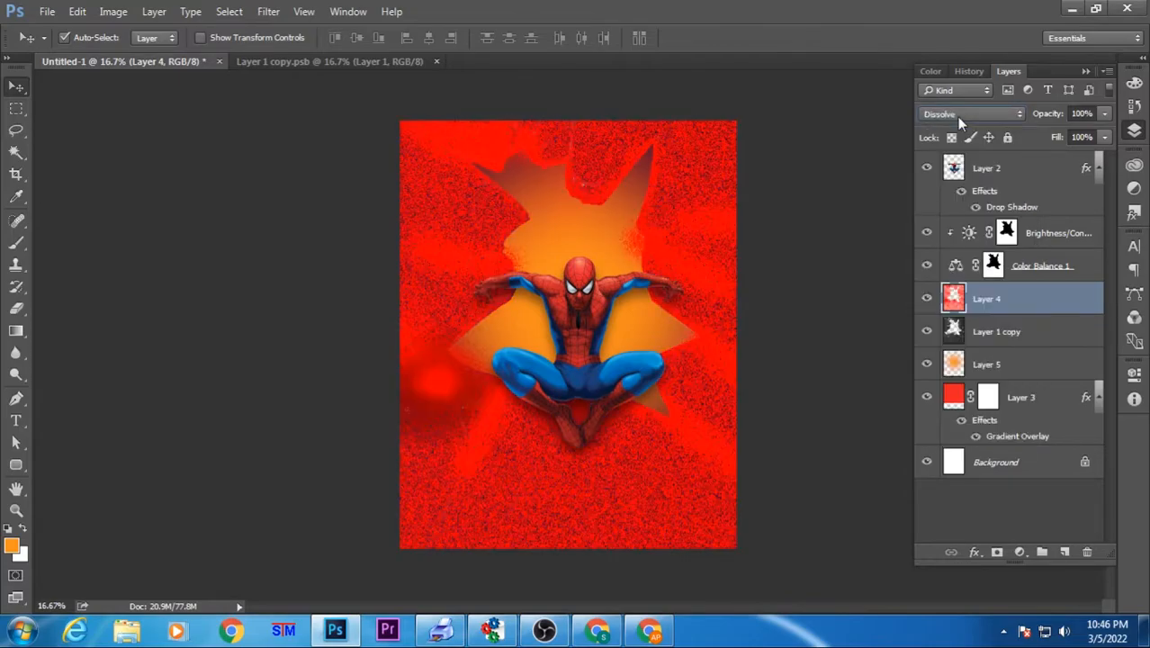
{"action": "scroll", "coordinate": [957, 116], "scroll_direction": "down", "scroll_amount": 12}
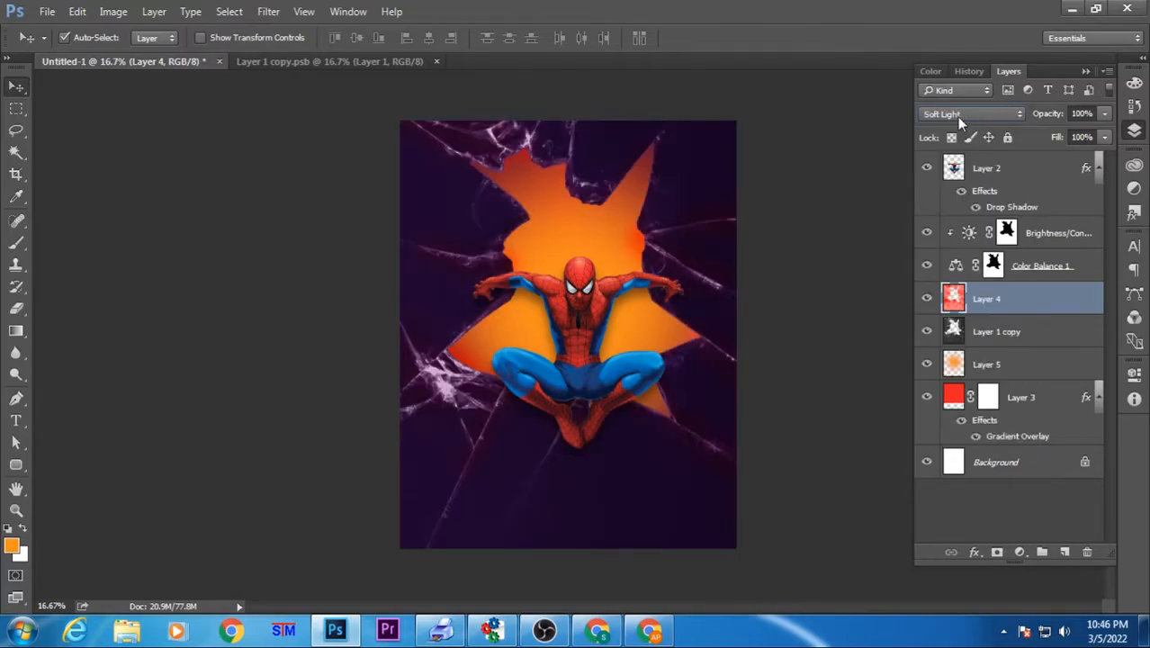
{"action": "scroll", "coordinate": [957, 116], "scroll_direction": "down", "scroll_amount": 1}
{"action": "scroll", "coordinate": [957, 117], "scroll_direction": "up", "scroll_amount": 1}
{"action": "key", "text": "ctrl+plus"}
{"action": "scroll", "coordinate": [959, 112], "scroll_direction": "up", "scroll_amount": 1}
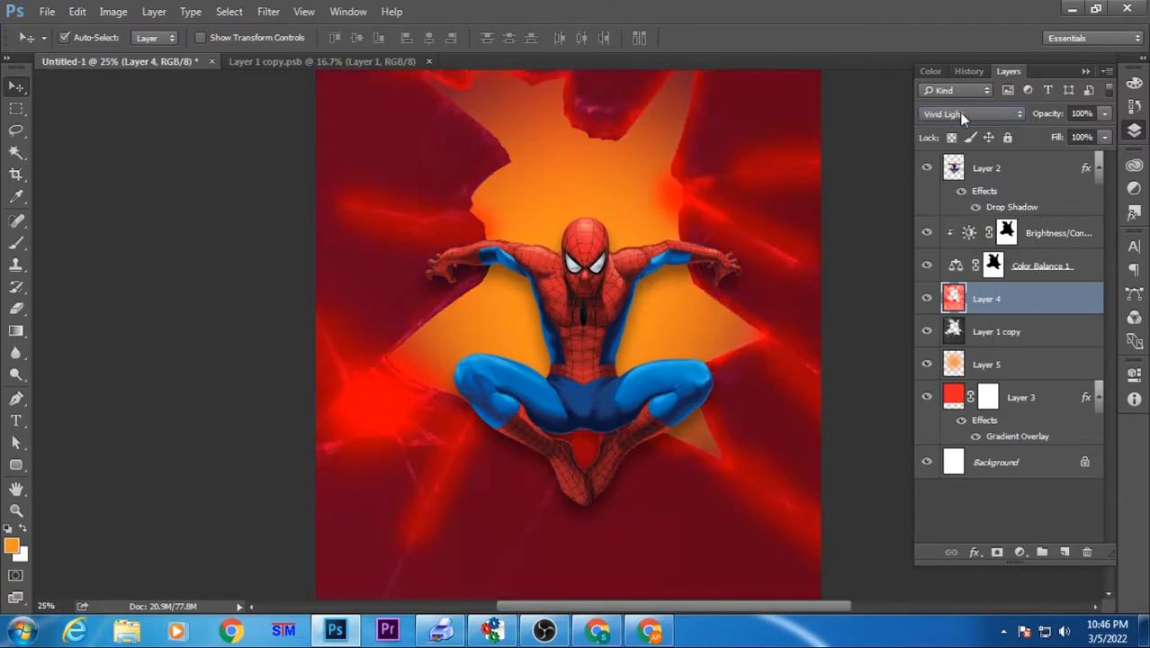
{"action": "scroll", "coordinate": [958, 111], "scroll_direction": "up", "scroll_amount": 1}
Step: Set Layer 4's blend mode to Darken
{"action": "left_click", "coordinate": [958, 114]}
{"action": "left_click", "coordinate": [952, 138]}
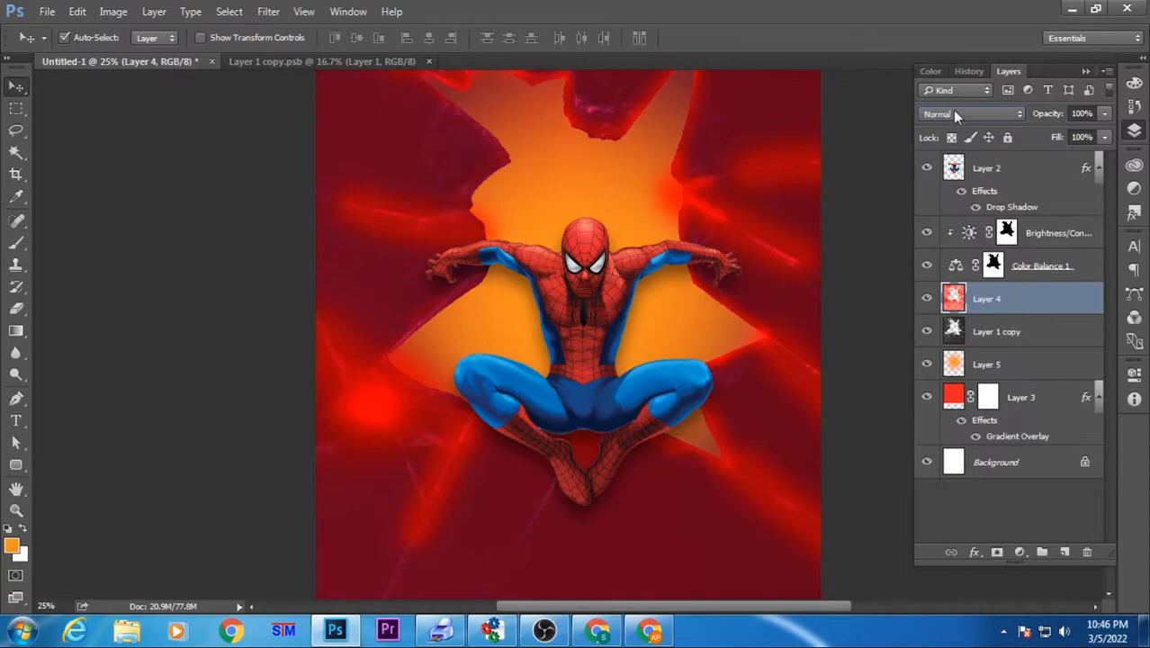
{"action": "scroll", "coordinate": [952, 110], "scroll_direction": "down", "scroll_amount": 1}
{"action": "key", "text": "ctrl"}
{"action": "key", "text": "ctrl+minus"}
{"action": "key", "text": "ctrl+minus"}
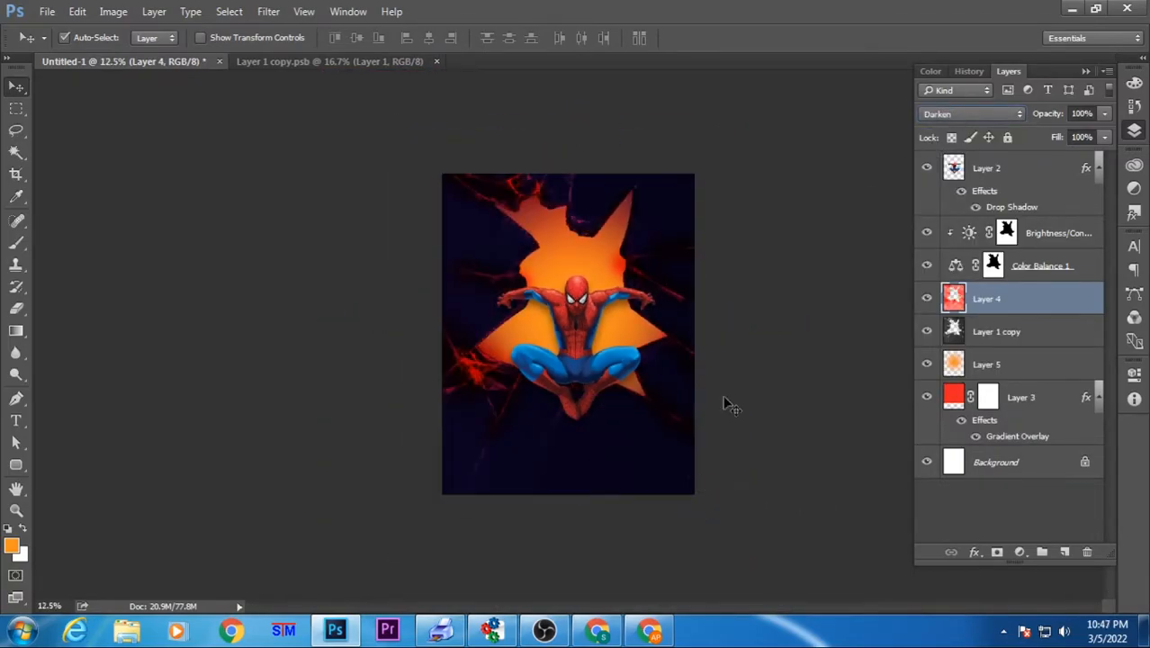
{"action": "key", "text": "ctrl+plus"}
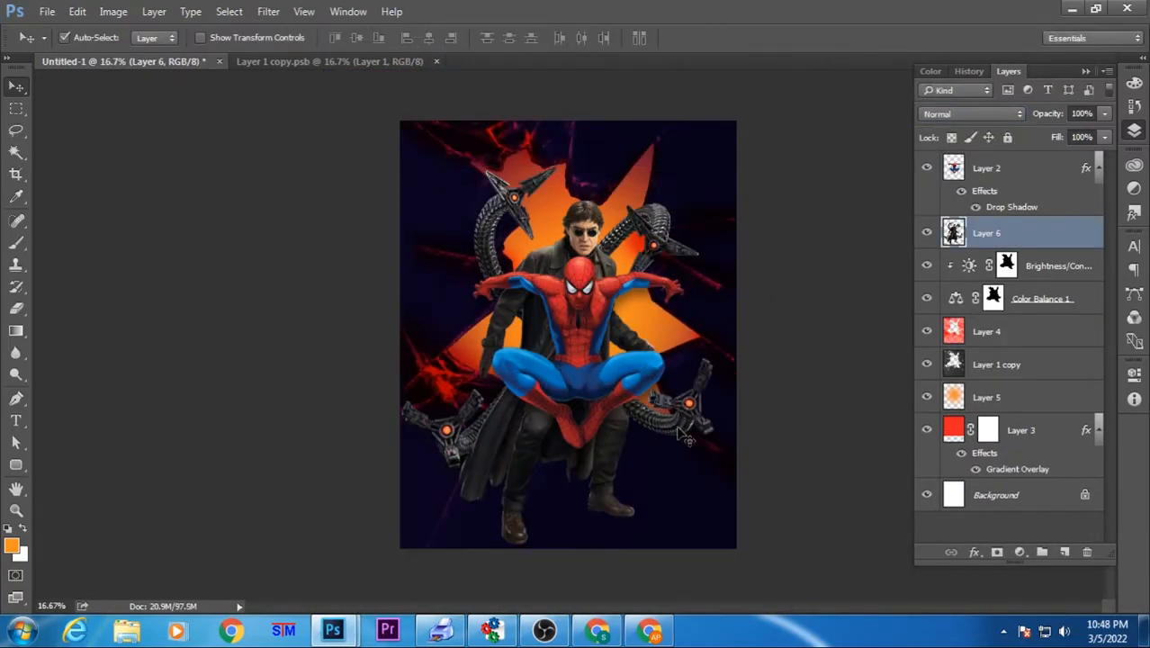
Step: Try moving Layer 6, the Doctor Octopus figure, down the layer stack below Layer 4
{"action": "key", "text": "ctrl+plus"}
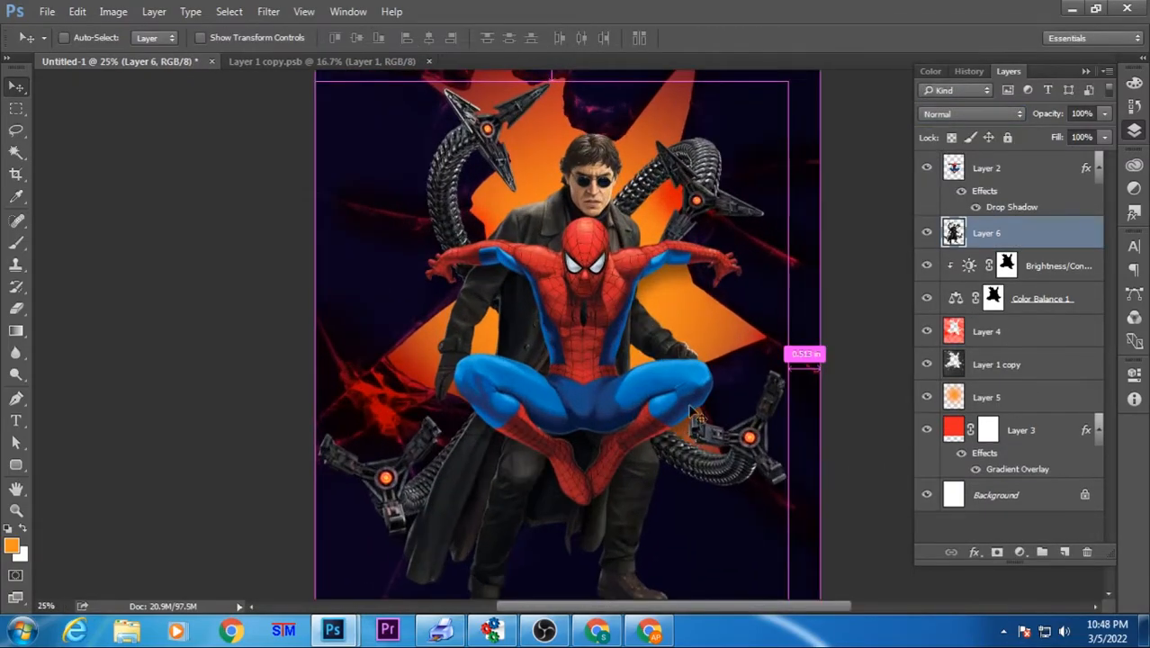
{"action": "key", "text": "ctrl+bracketleft"}
{"action": "key", "text": "ctrl+bracketleft"}
{"action": "key", "text": "ctrl+bracketleft"}
{"action": "key", "text": "ctrl+bracketleft"}
{"action": "key", "text": "ctrl+bracketleft"}
{"action": "key", "text": "ctrl+bracketleft"}
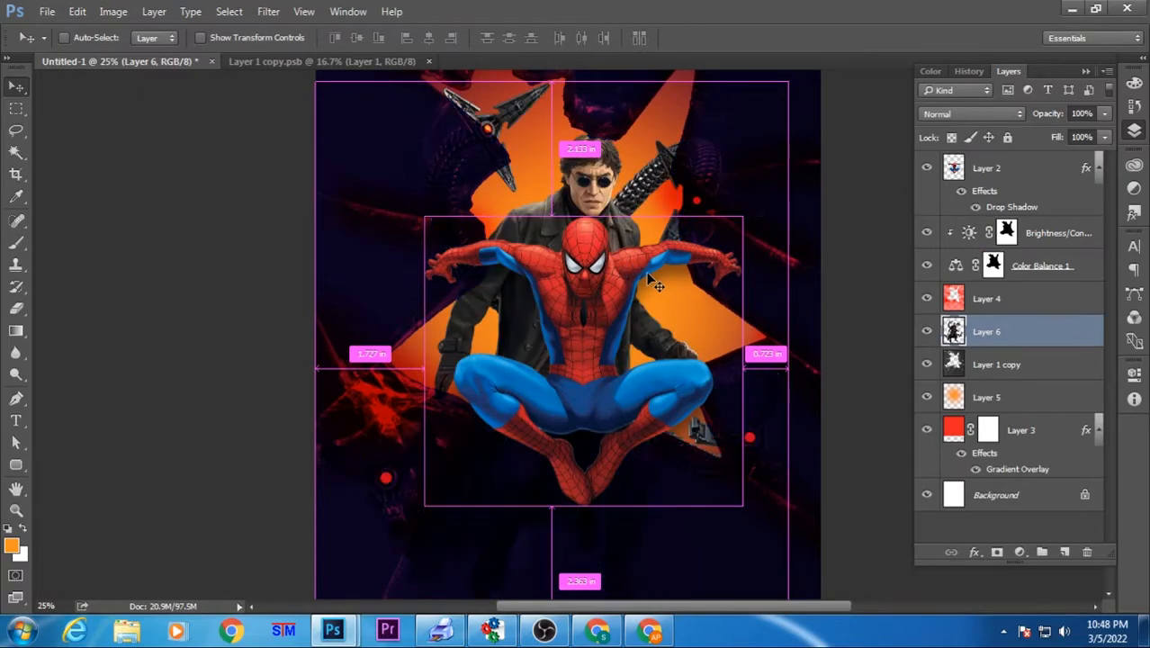
Step: Bring Layer 6, the Doctor Octopus figure, to the top of the layer stack above Layer 2
{"action": "key", "text": "ctrl+bracketright"}
{"action": "key", "text": "ctrl+bracketright"}
{"action": "key", "text": "ctrl+bracketright"}
{"action": "key", "text": "ctrl+bracketright"}
{"action": "key", "text": "ctrl+bracketright"}
{"action": "key", "text": "ctrl+bracketright"}
{"action": "key", "text": "ctrl+bracketright"}
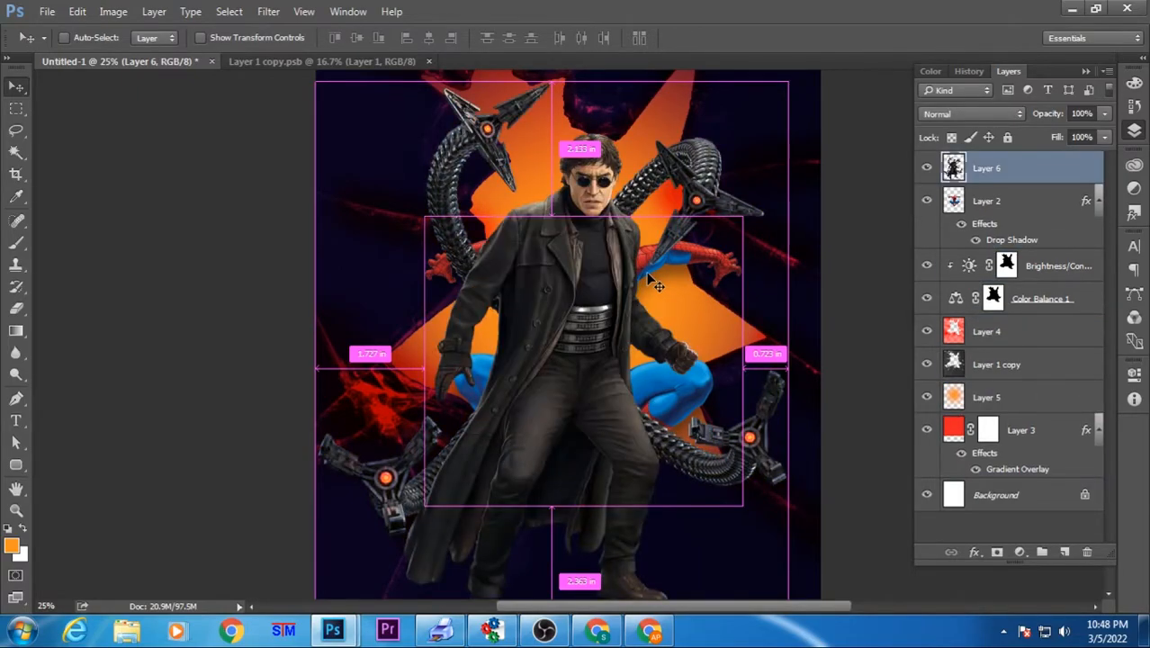
Step: Duplicate Layer 6, select the outline of Layer 1 copy, and copy the figure's part inside it to a new layer
{"action": "key", "text": "ctrl+j"}
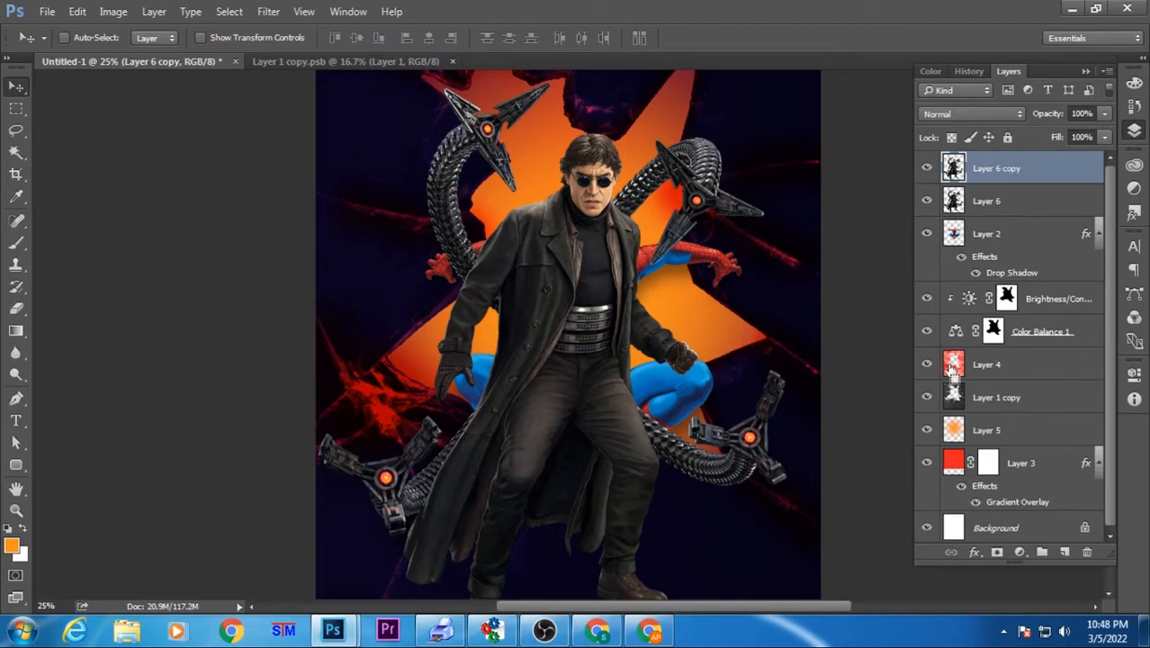
{"action": "left_click", "coordinate": [956, 396], "text": "ctrl"}
{"action": "key", "text": "ctrl+j"}
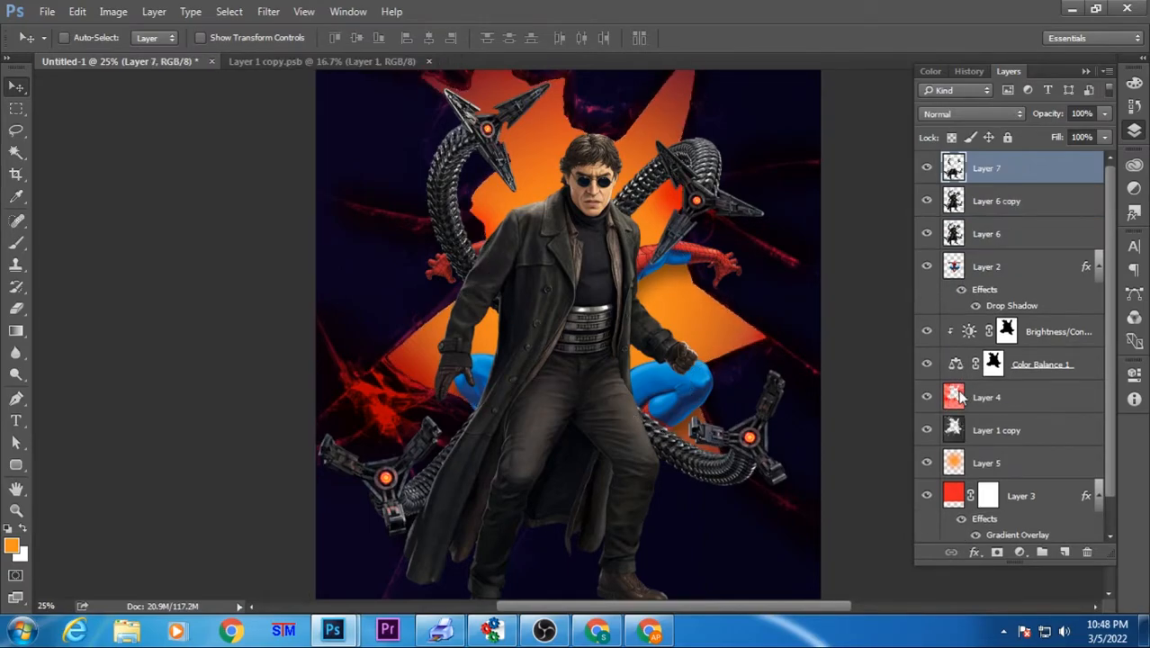
Step: Place Layer 6 copy directly below Layer 2 and delete the original Layer 6
{"action": "left_click", "coordinate": [1017, 209]}
{"action": "key", "text": "ctrl+bracketleft"}
{"action": "key", "text": "ctrl+bracketleft"}
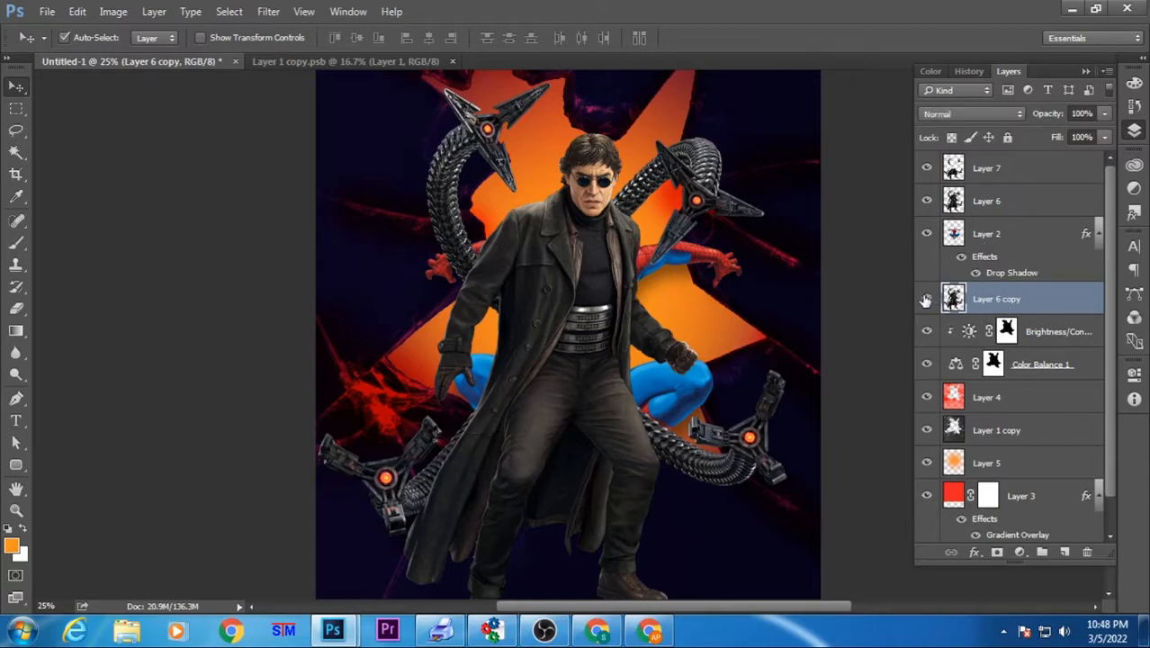
{"action": "left_click", "coordinate": [926, 201]}
{"action": "left_click", "coordinate": [926, 201]}
{"action": "left_click", "coordinate": [927, 200]}
{"action": "left_click", "coordinate": [1008, 203]}
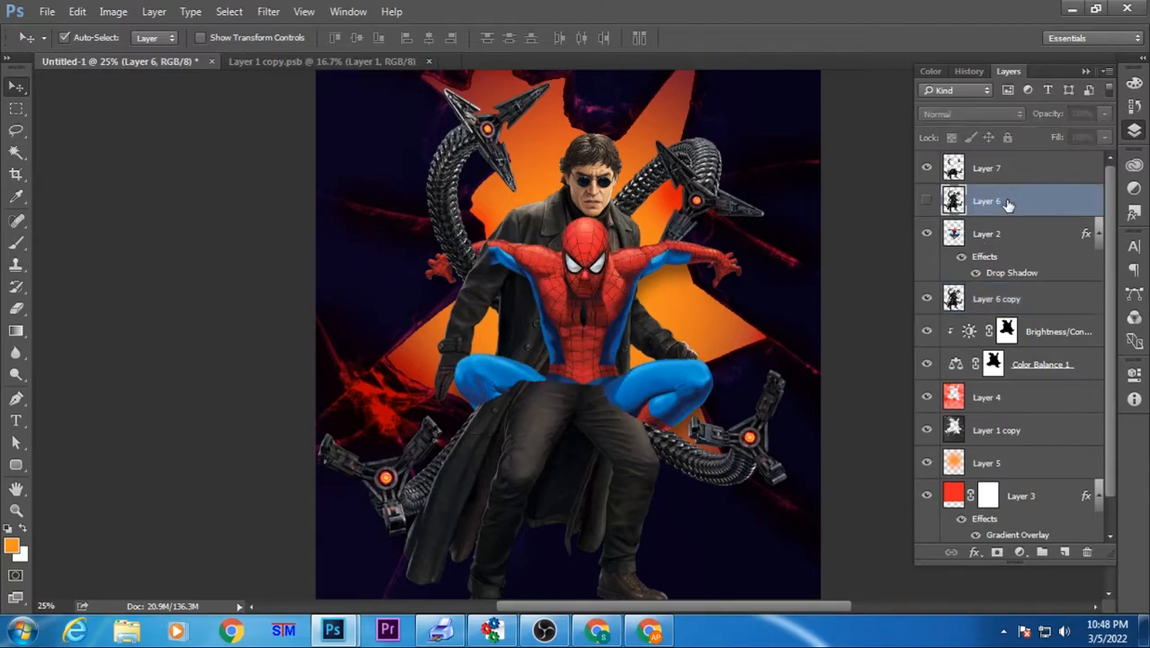
{"action": "key", "text": "ctrl+bracketleft"}
{"action": "key", "text": "ctrl+bracketleft"}
{"action": "key", "text": "Delete"}
Step: Place Layer 6 copy behind the cracked glass, between Layer 1 copy and Layer 5
{"action": "left_click", "coordinate": [1024, 268]}
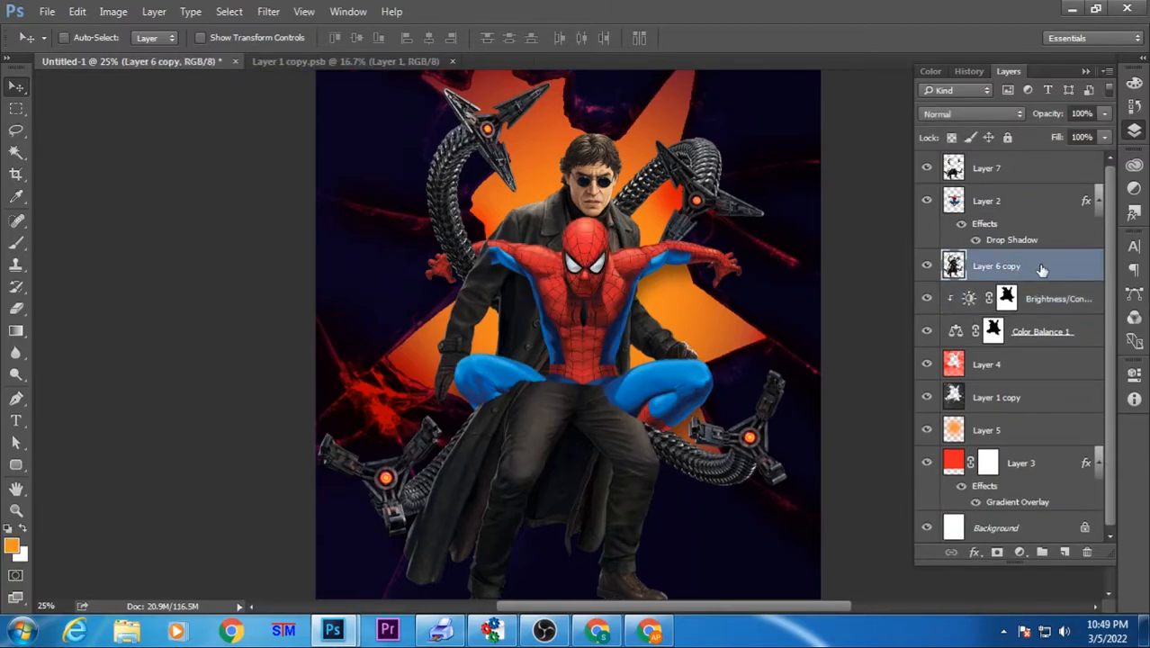
{"action": "key", "text": "ctrl+bracketleft"}
{"action": "key", "text": "ctrl+bracketleft"}
{"action": "key", "text": "ctrl+bracketleft"}
{"action": "key", "text": "ctrl+bracketleft"}
{"action": "key", "text": "ctrl+bracketleft"}
{"action": "key", "text": "ctrl+bracketleft"}
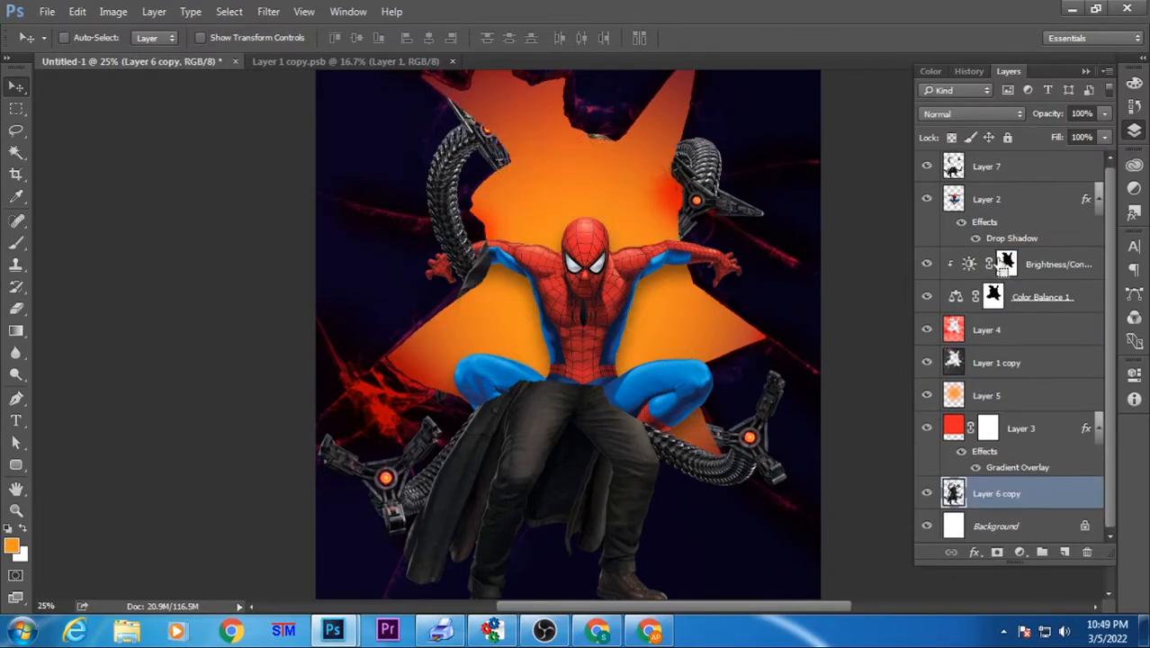
{"action": "key", "text": "ctrl+bracketright"}
{"action": "key", "text": "ctrl+bracketright"}
{"action": "key", "text": "ctrl+bracketleft"}
{"action": "key", "text": "ctrl+bracketright"}
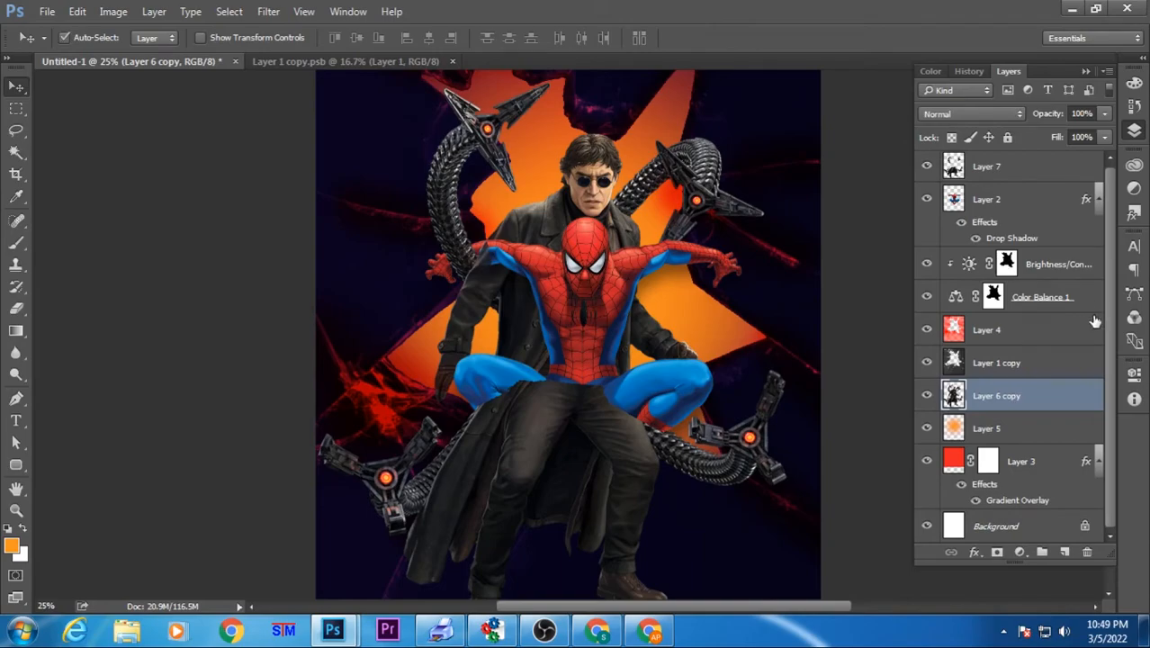
{"action": "key", "text": "ctrl+bracketleft"}
{"action": "key", "text": "ctrl+bracketleft"}
{"action": "key", "text": "ctrl+bracketright"}
{"action": "key", "text": "ctrl+bracketright"}
Step: Place Layer 7, the copied legs and tentacles, directly behind Spider-Man's Layer 2
{"action": "left_click", "coordinate": [630, 399]}
{"action": "scroll", "coordinate": [559, 473], "scroll_direction": "up", "scroll_amount": 1}
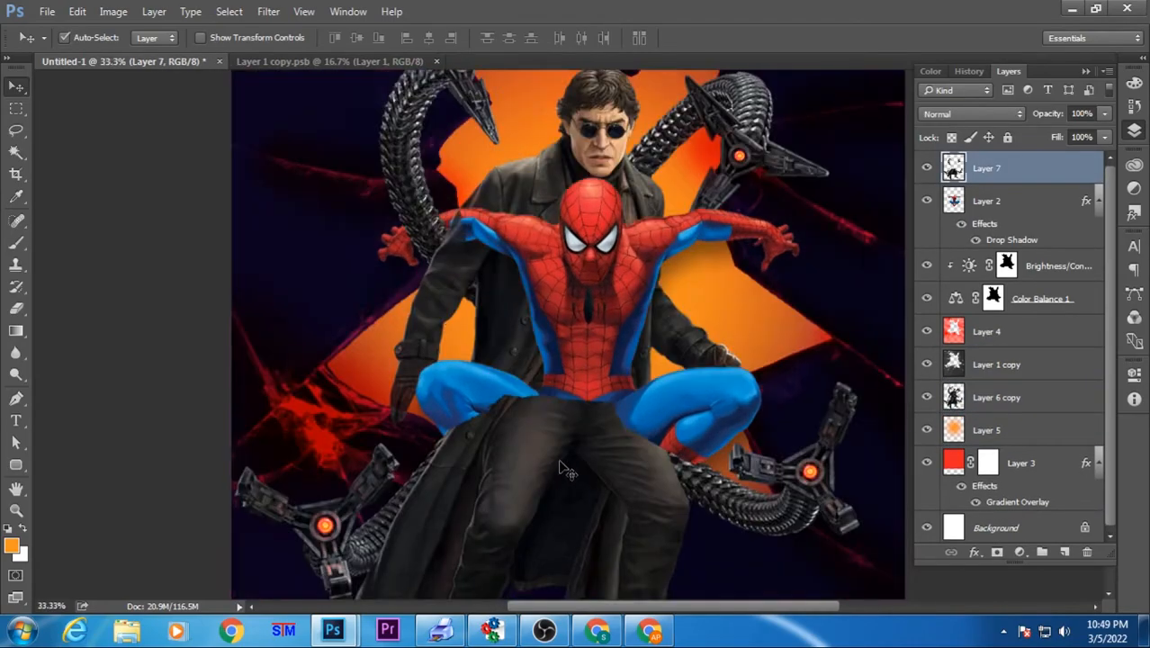
{"action": "left_click_drag", "start_coordinate": [558, 473], "coordinate": [558, 376]}
{"action": "key", "text": "ctrl+bracketleft"}
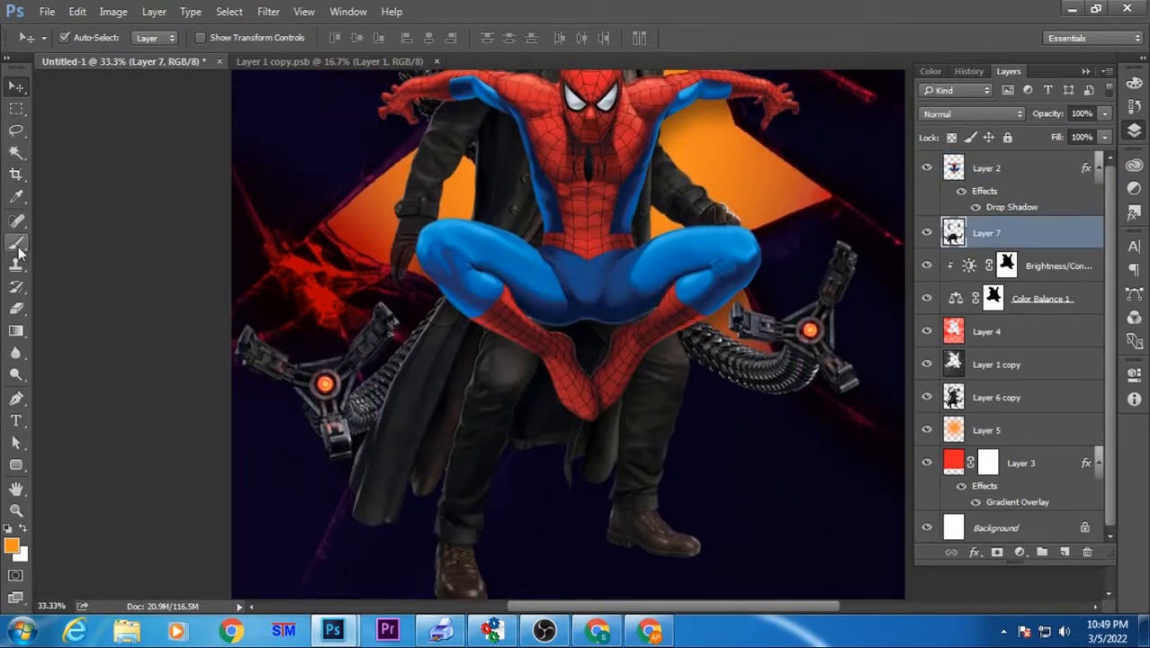
{"action": "left_click", "coordinate": [15, 309]}
{"action": "scroll", "coordinate": [513, 297], "scroll_direction": "up", "scroll_amount": 1}
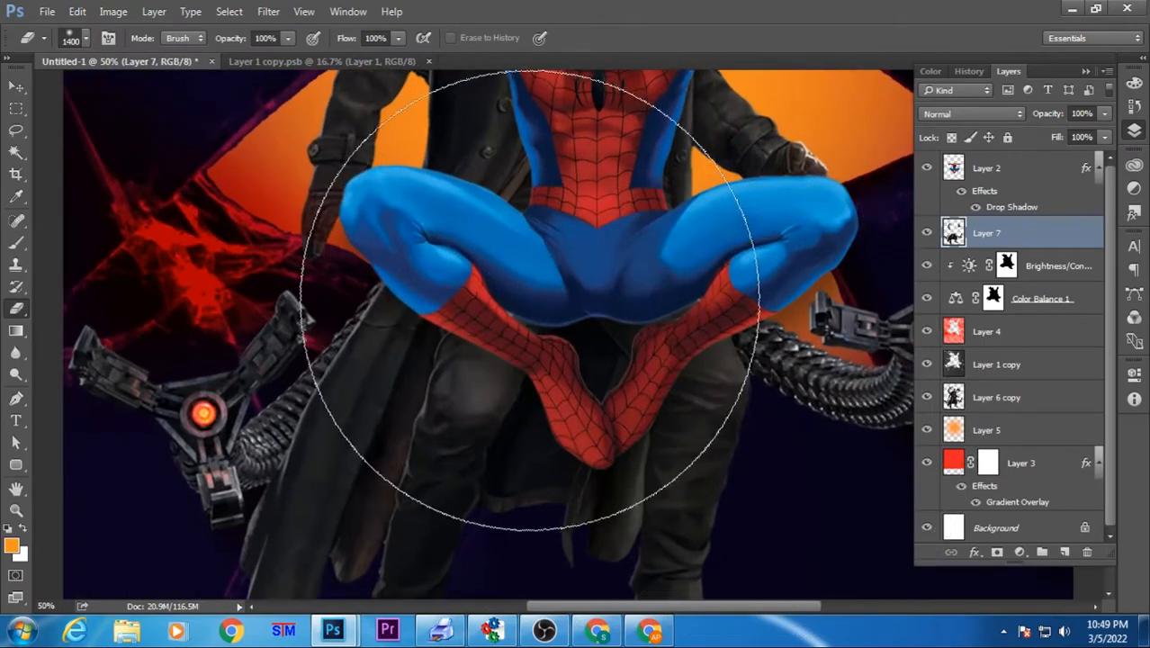
{"action": "scroll", "coordinate": [803, 300], "scroll_direction": "down", "scroll_amount": 2}
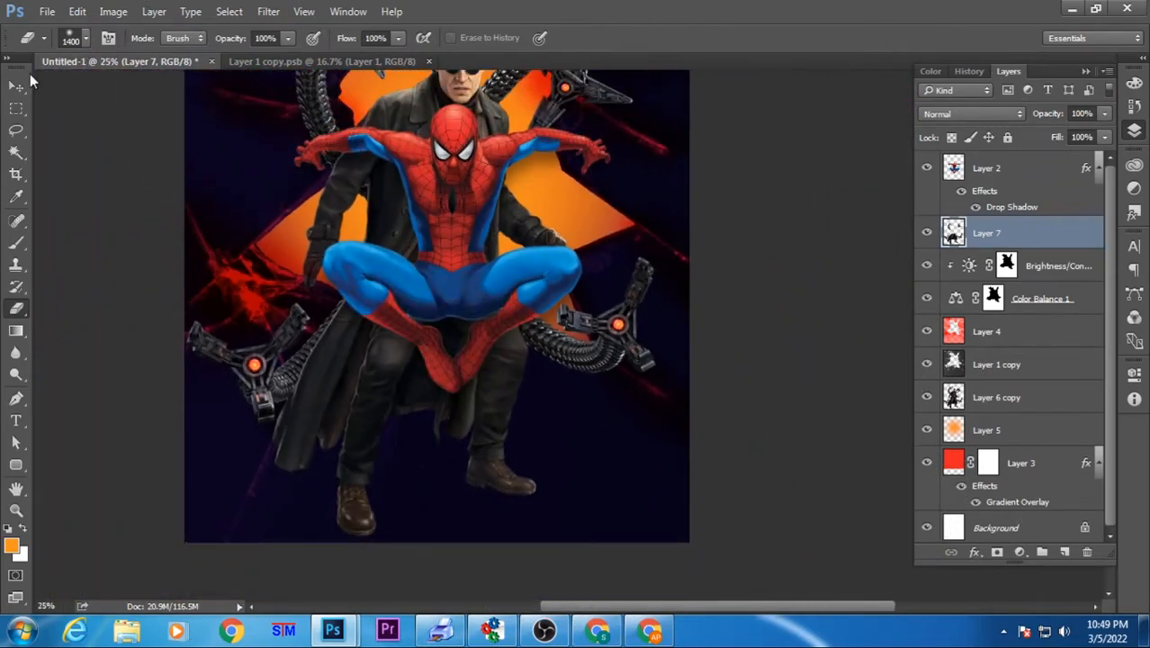
{"action": "key", "text": "v"}
Step: Duplicate Layer 6 copy and bring the duplicate to the top of the layer stack
{"action": "scroll", "coordinate": [450, 303], "scroll_direction": "down", "scroll_amount": 1}
{"action": "left_click", "coordinate": [643, 434], "text": "ctrl"}
{"action": "key", "text": "ctrl+j"}
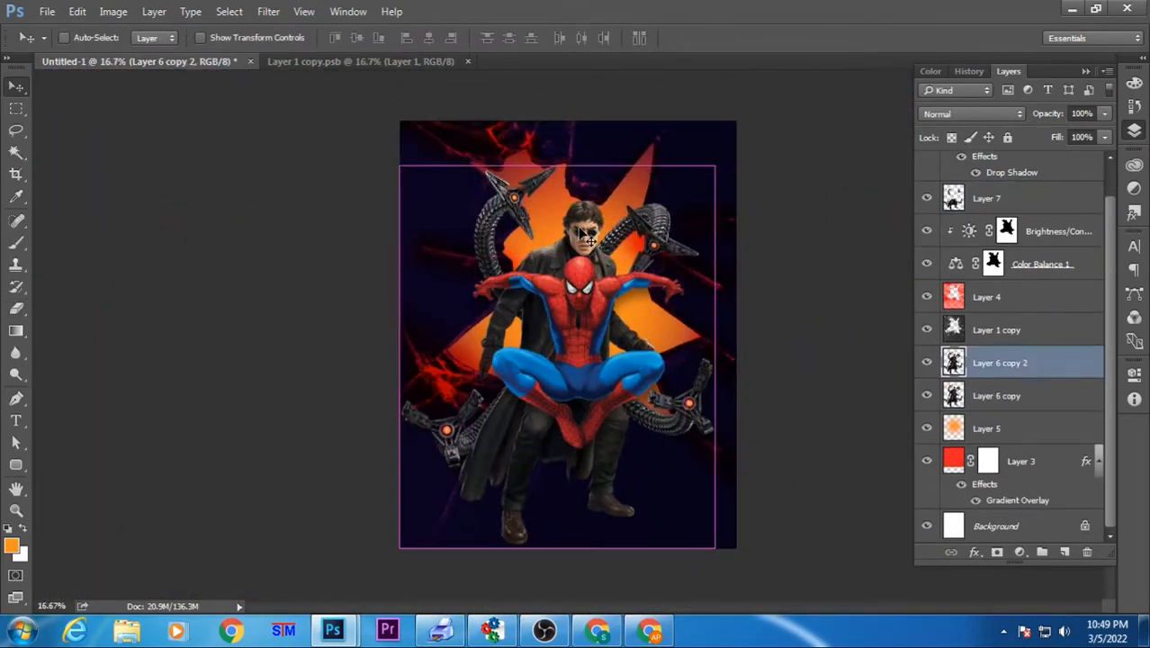
{"action": "key", "text": "ctrl+shift+bracketright"}
Step: Outline the lower right-hand tentacle with the Polygonal Lasso and copy it to its own layer
{"action": "scroll", "coordinate": [643, 434], "scroll_direction": "up", "scroll_amount": 4}
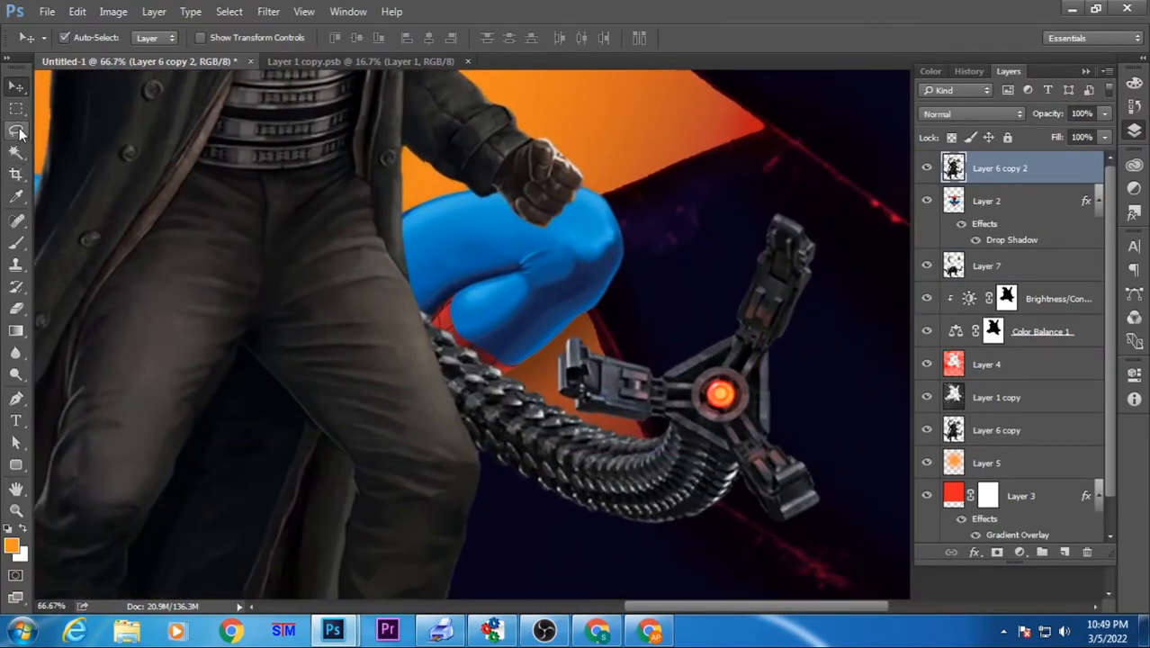
{"action": "right_click", "coordinate": [20, 134]}
{"action": "left_click", "coordinate": [72, 148]}
{"action": "left_click", "coordinate": [428, 283]}
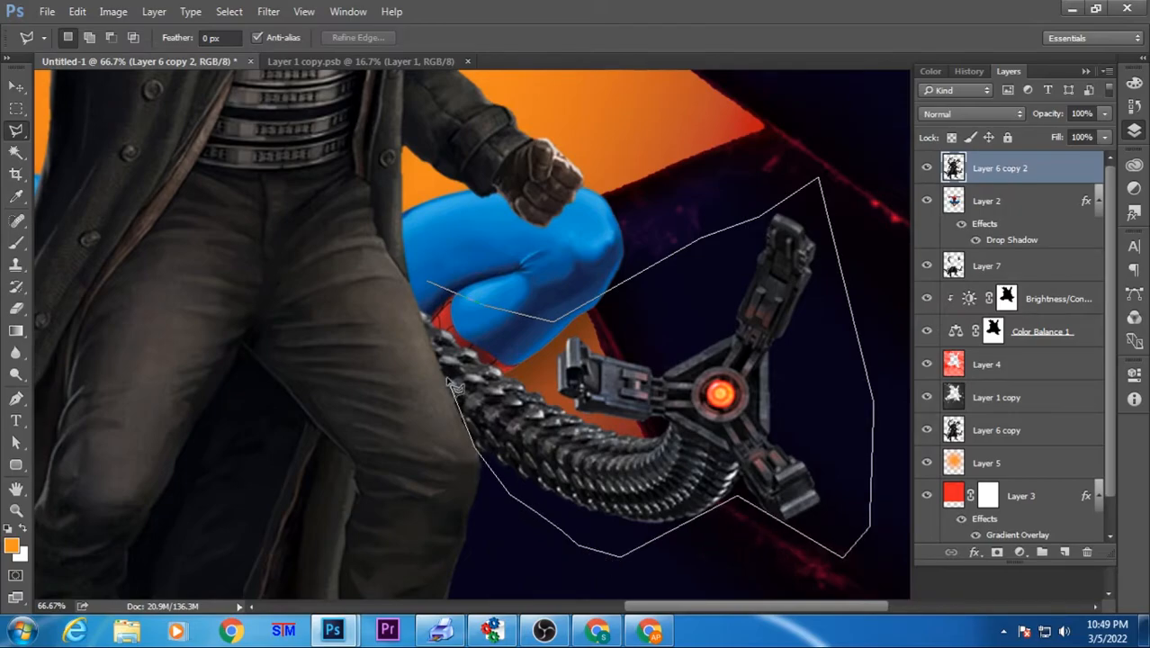
{"action": "left_click", "coordinate": [417, 288]}
{"action": "key", "text": "ctrl+j"}
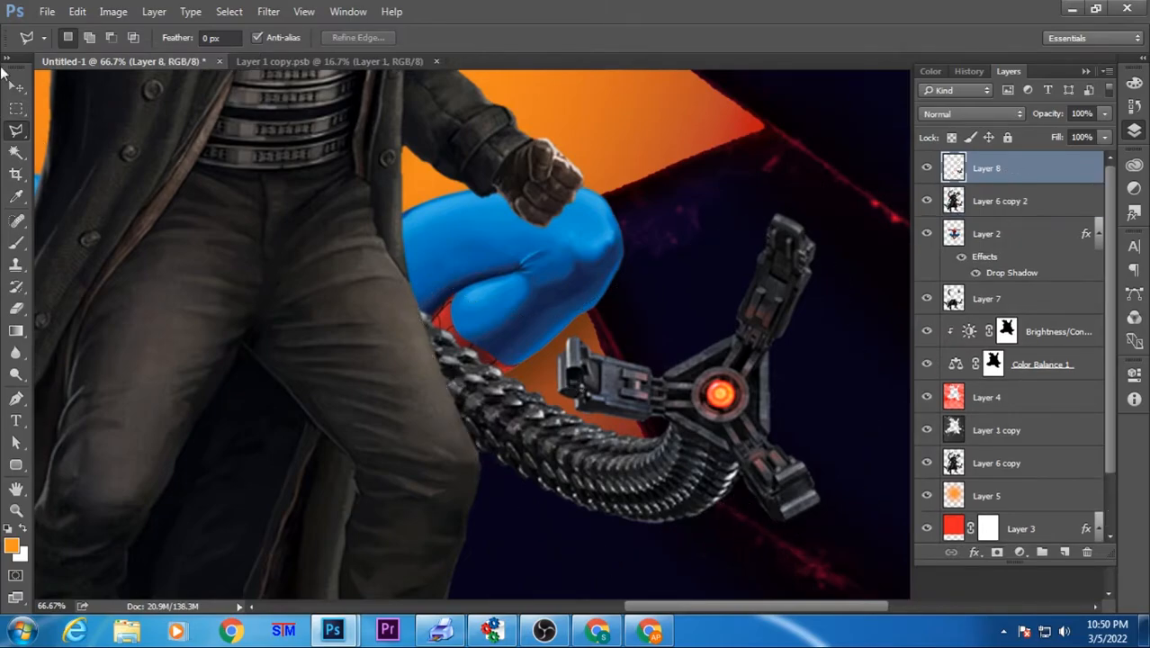
Step: Delete the full-figure duplicate Layer 6 copy 2 and Layer 7 with the legs and tentacles
{"action": "key", "text": "v"}
{"action": "scroll", "coordinate": [507, 393], "scroll_direction": "down", "scroll_amount": 3}
{"action": "left_click", "coordinate": [507, 394]}
{"action": "key", "text": "Delete"}
{"action": "left_click", "coordinate": [408, 436]}
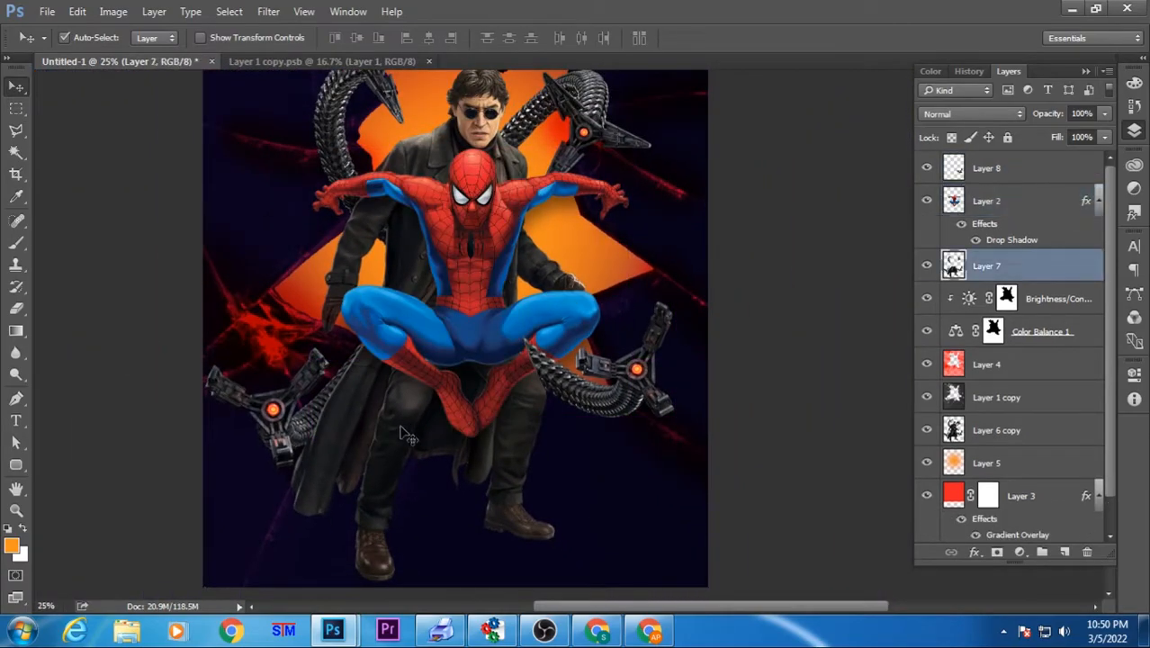
{"action": "key", "text": "Delete"}
Step: Restack the tentacle on Layer 8 behind Spider-Man, between Layer 2 and the Brightness/Contrast adjustment
{"action": "left_click", "coordinate": [602, 405]}
{"action": "key", "text": "ctrl+bracketleft"}
{"action": "key", "text": "ctrl+bracketleft"}
{"action": "key", "text": "ctrl+bracketleft"}
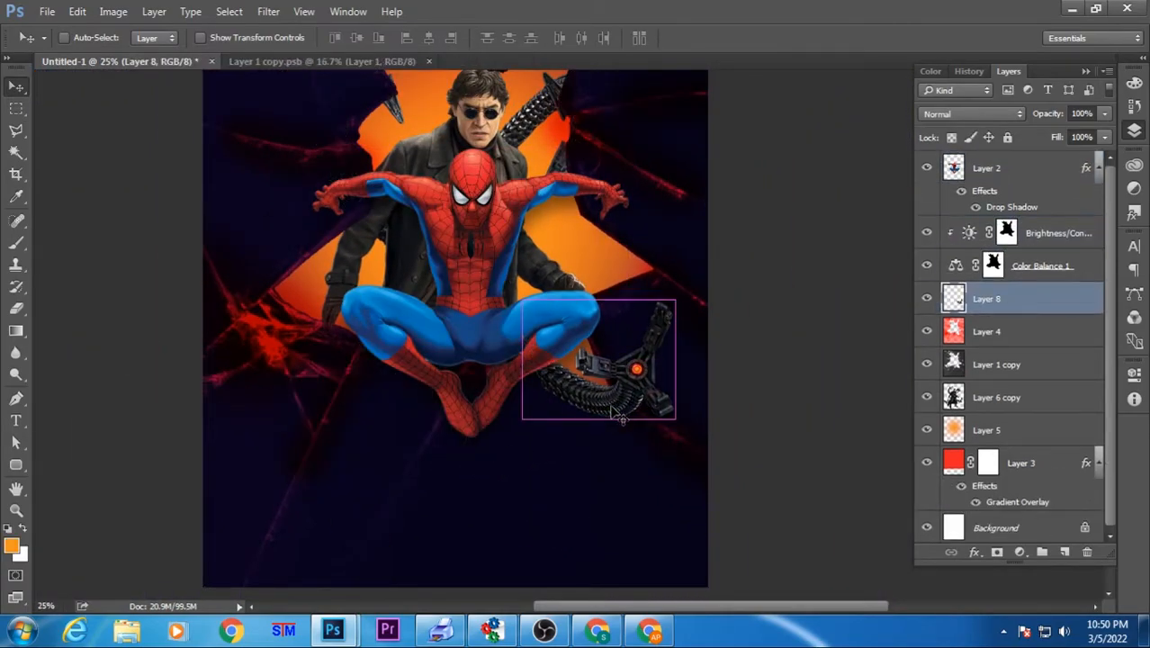
{"action": "key", "text": "ctrl+bracketright"}
{"action": "key", "text": "ctrl+bracketright"}
{"action": "scroll", "coordinate": [621, 419], "scroll_direction": "down", "scroll_amount": 1}
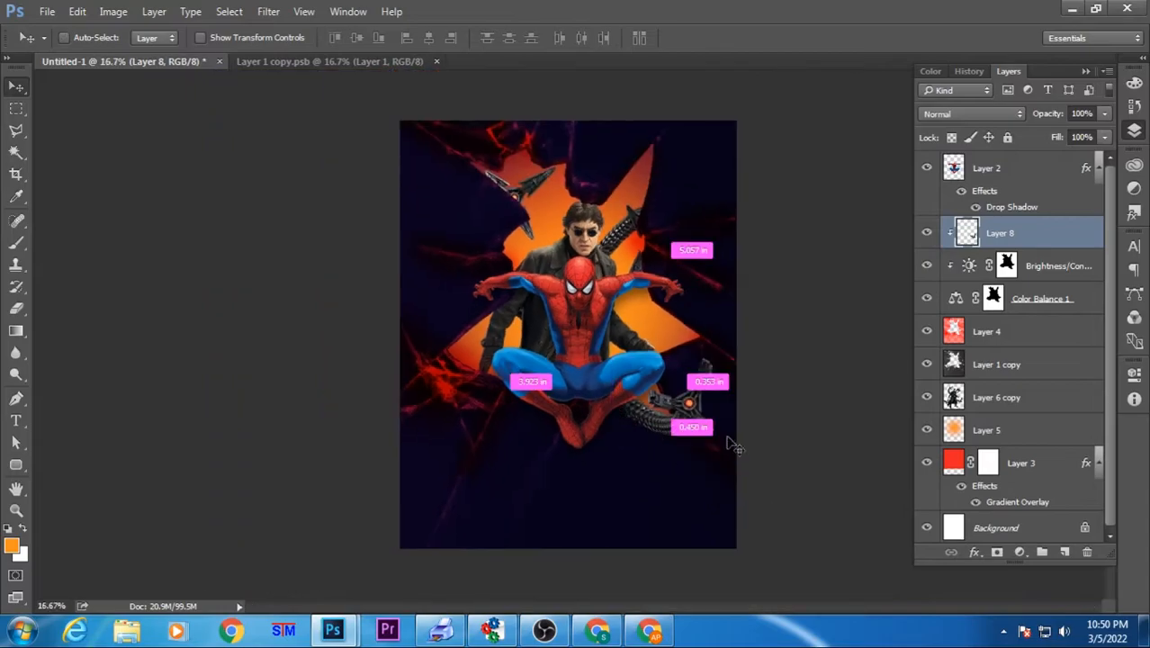
Step: Rotate the Layer 8 tentacle clockwise and shift it about 0.6 in left toward Spider-Man's feet
{"action": "key", "text": "ctrl+t"}
{"action": "left_click_drag", "start_coordinate": [738, 355], "coordinate": [749, 535]}
{"action": "key", "text": "Return"}
{"action": "mouse_move", "coordinate": [684, 423]}
{"action": "left_mouse_down"}
{"action": "mouse_move", "coordinate": [680, 464]}
{"action": "mouse_move", "coordinate": [675, 421]}
{"action": "left_mouse_up"}
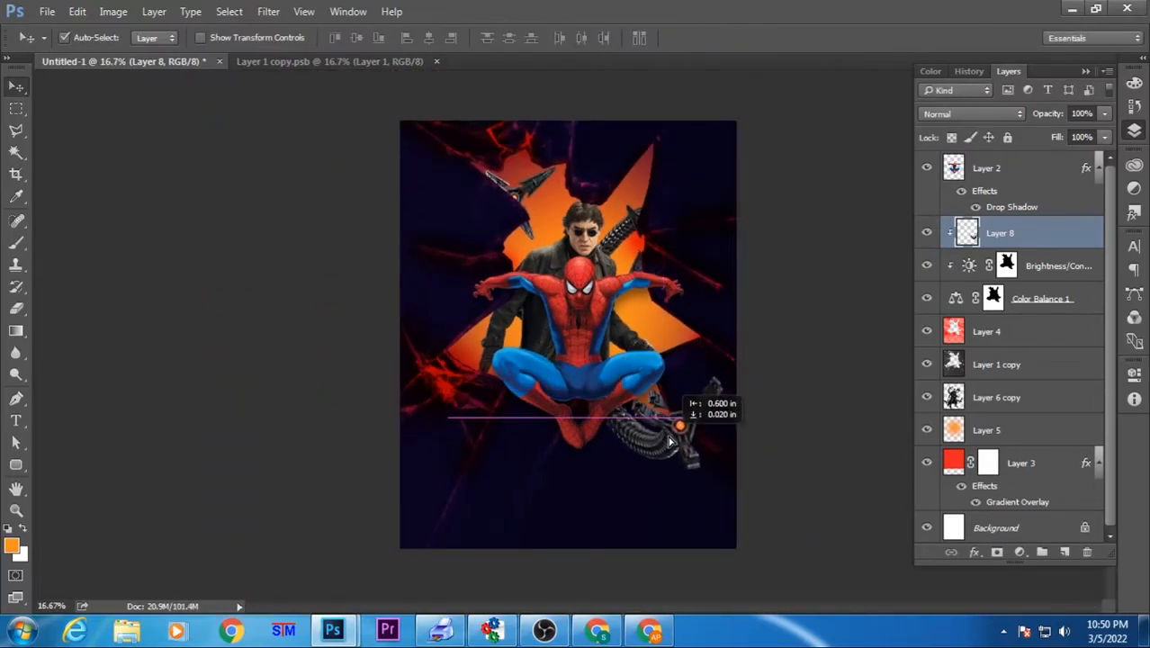
Step: Rotate the Layer 8 tentacle slightly further clockwise and reposition it below Spider-Man's right-hand knee
{"action": "key", "text": "ctrl+t"}
{"action": "left_click_drag", "start_coordinate": [765, 475], "coordinate": [747, 531]}
{"action": "key", "text": "Return"}
{"action": "left_click_drag", "start_coordinate": [709, 478], "coordinate": [706, 428]}
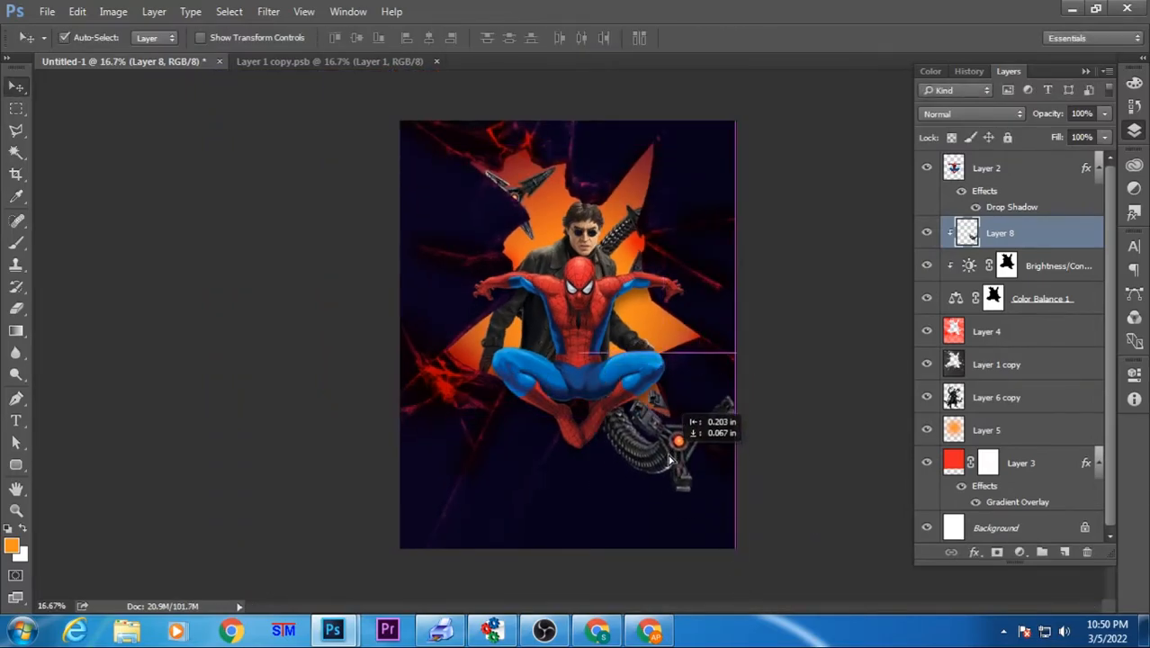
Step: Restack Layer 8 and Layer 2 so the tentacle sits unclipped directly beneath Spider-Man
{"action": "key", "text": "ctrl+plus"}
{"action": "left_click_drag", "start_coordinate": [993, 235], "coordinate": [990, 164]}
{"action": "left_click", "coordinate": [986, 193]}
{"action": "key", "text": "ctrl+bracketright"}
Step: Bring Layer 6 copy with the full Doctor Octopus figure to the top of the layer stack
{"action": "left_click", "coordinate": [1024, 401]}
{"action": "key", "text": "ctrl+bracketright"}
{"action": "key", "text": "ctrl+bracketleft"}
{"action": "key", "text": "ctrl+bracketright"}
{"action": "key", "text": "ctrl+bracketleft"}
{"action": "key", "text": "ctrl+bracketright"}
{"action": "key", "text": "ctrl+bracketright"}
{"action": "key", "text": "ctrl+bracketright"}
{"action": "key", "text": "ctrl+bracketright"}
{"action": "key", "text": "ctrl+bracketright"}
{"action": "key", "text": "ctrl+bracketright"}
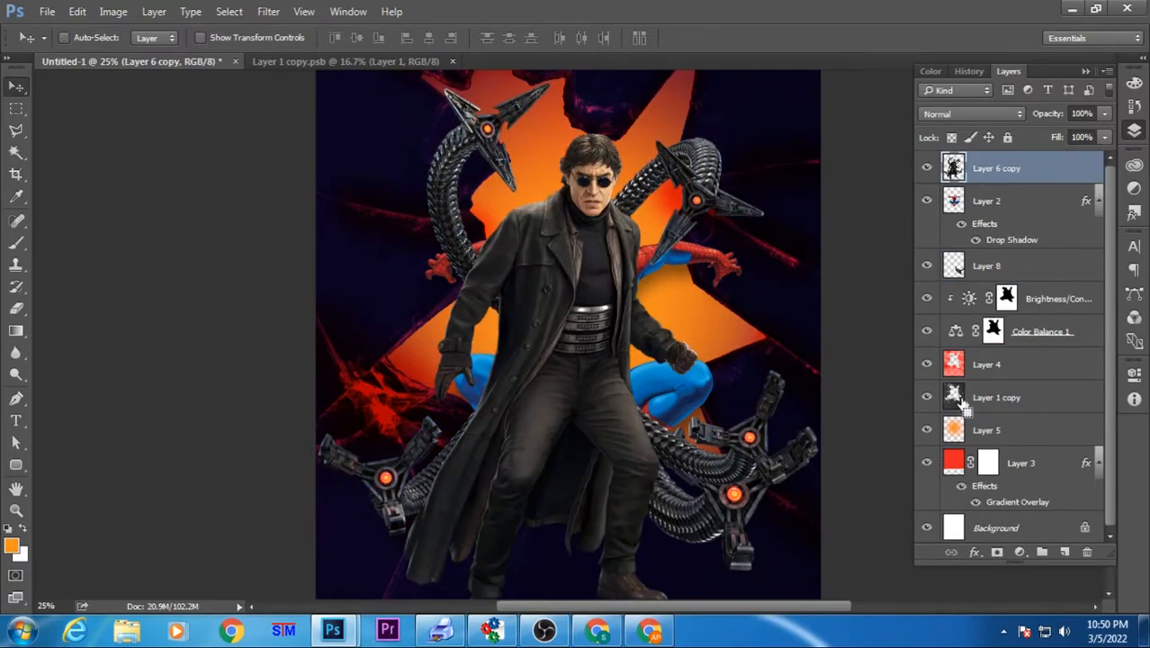
Step: Duplicate Layer 6 copy, copy its part inside Layer 1 copy's outline to a new layer, and select the duplicate
{"action": "key", "text": "ctrl+j"}
{"action": "left_click", "coordinate": [953, 430], "text": "ctrl"}
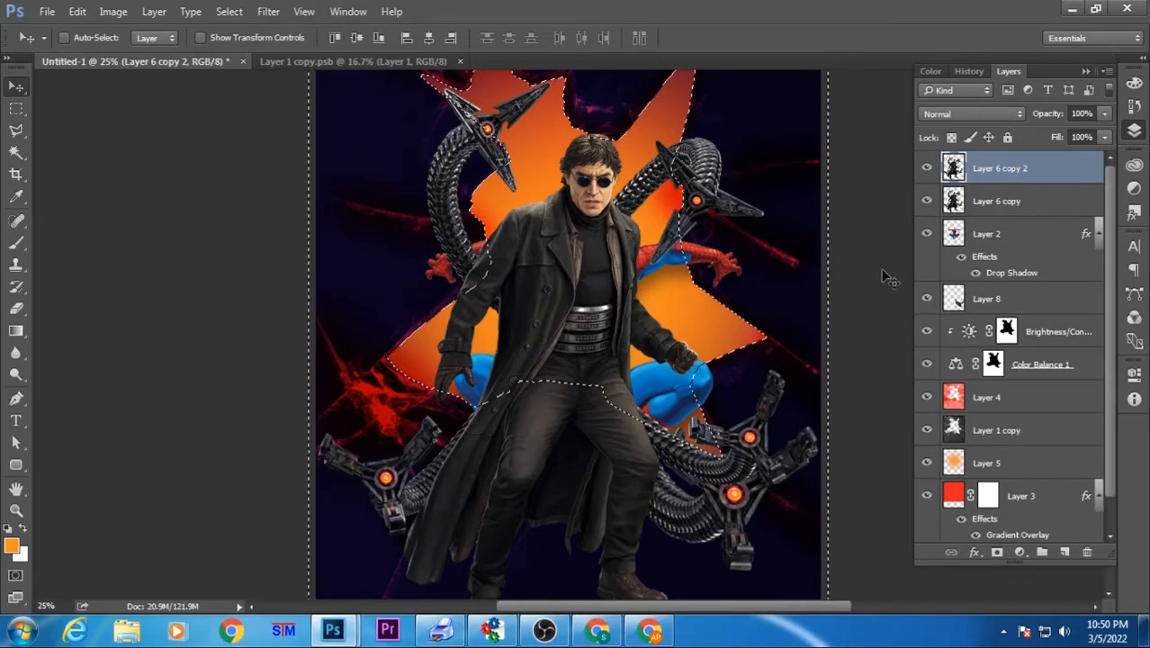
{"action": "key", "text": "ctrl+j"}
{"action": "left_click", "coordinate": [999, 203]}
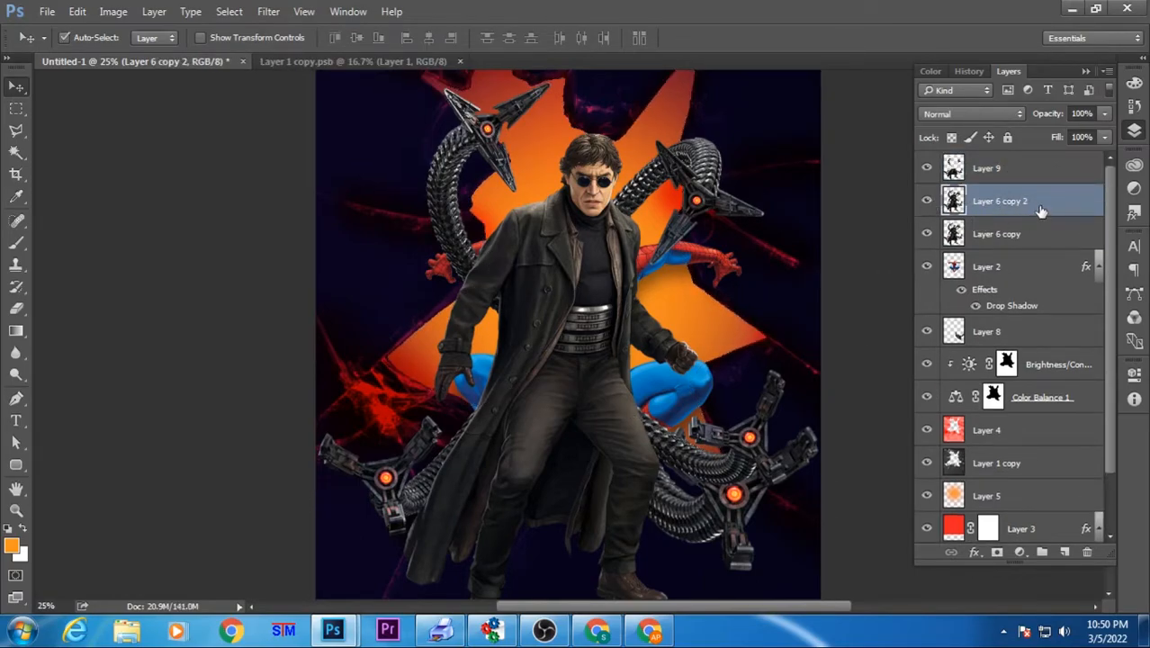
Step: Send Layer 6 copy 2 down the layer stack until it sits directly above the Background layer
{"action": "key", "text": "ctrl+bracketleft"}
{"action": "key", "text": "ctrl+bracketleft"}
{"action": "key", "text": "ctrl+bracketleft"}
{"action": "key", "text": "ctrl+bracketleft"}
{"action": "key", "text": "ctrl+bracketleft"}
{"action": "key", "text": "ctrl+bracketleft"}
{"action": "key", "text": "ctrl+bracketleft"}
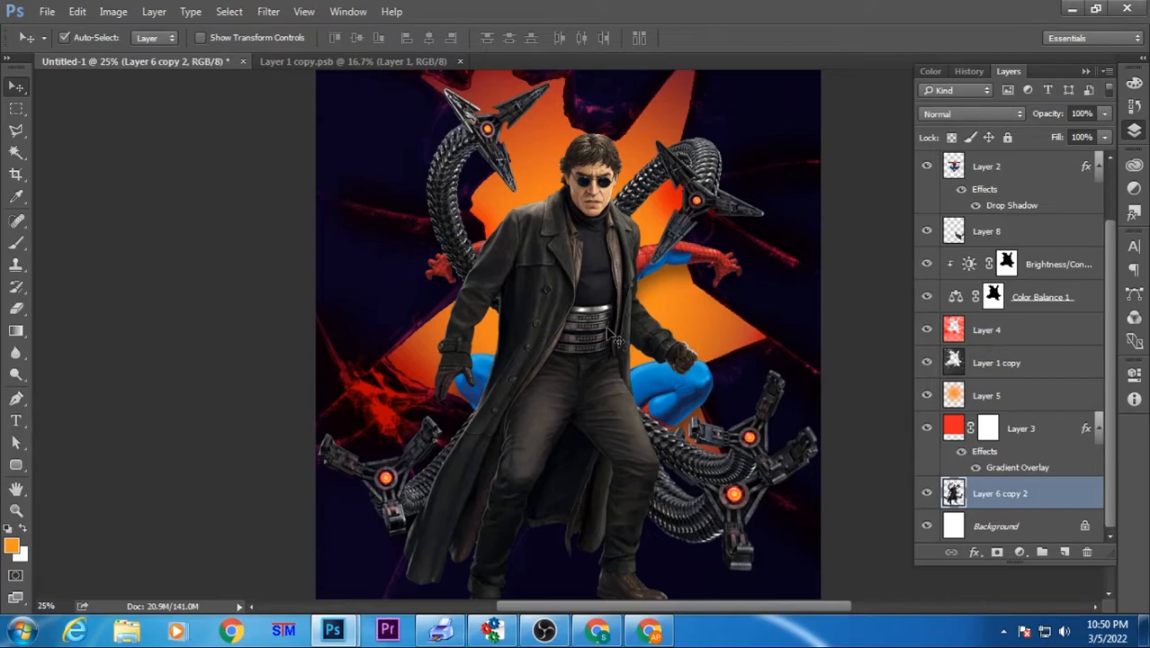
Step: Move Layer 6 copy down the layer stack so it sits between Layer 1 copy and Layer 5
{"action": "key", "text": "ctrl+z"}
{"action": "left_click_drag", "start_coordinate": [986, 202], "coordinate": [1010, 225]}
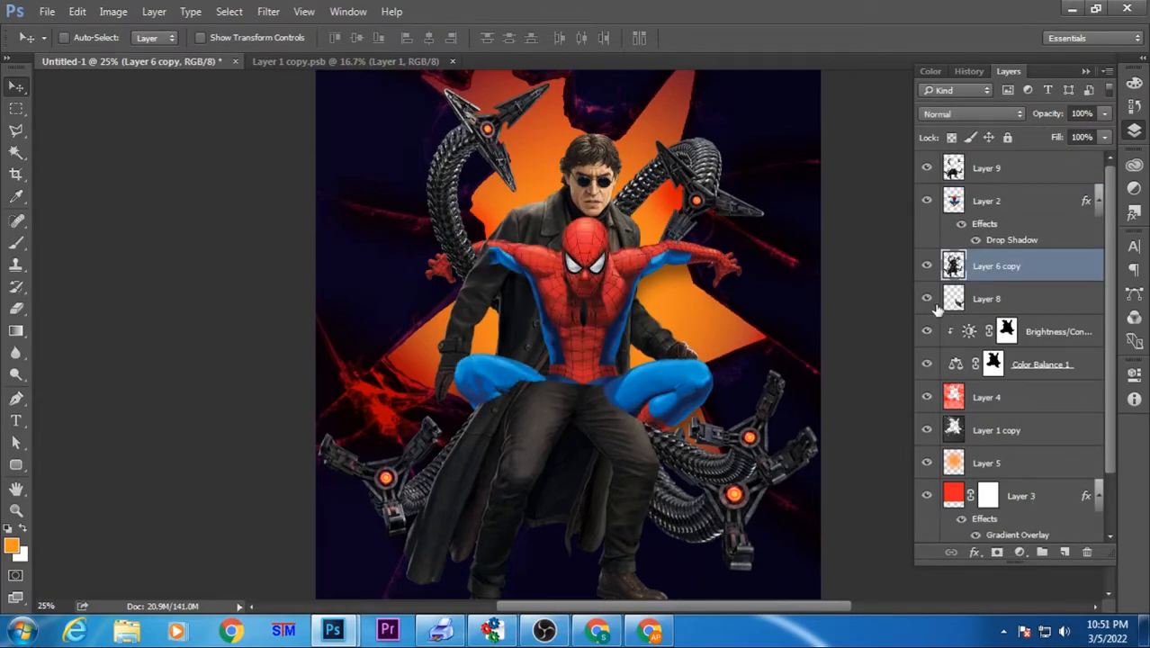
{"action": "key", "text": "ctrl+["}
{"action": "key", "text": "ctrl+["}
{"action": "key", "text": "ctrl+["}
{"action": "key", "text": "ctrl+["}
{"action": "key", "text": "ctrl+["}
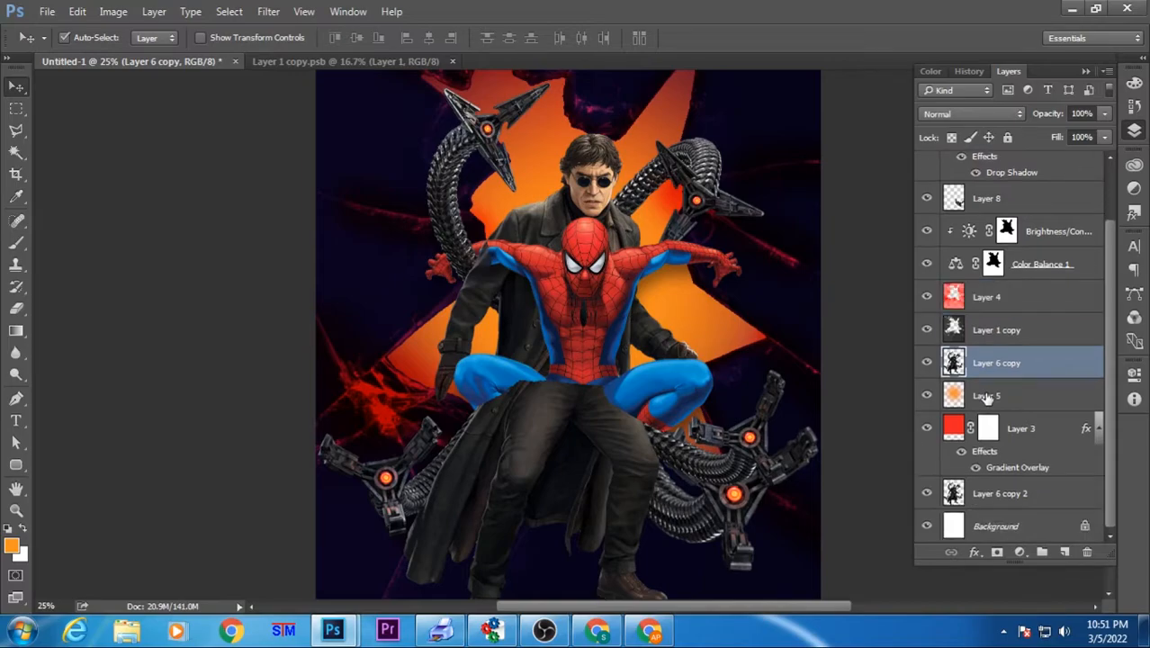
Step: Delete the lower part of Layer 9 with a rectangular selection, keeping only the two upper tentacles, and deselect
{"action": "key", "text": "ctrl+alt+shift+e"}
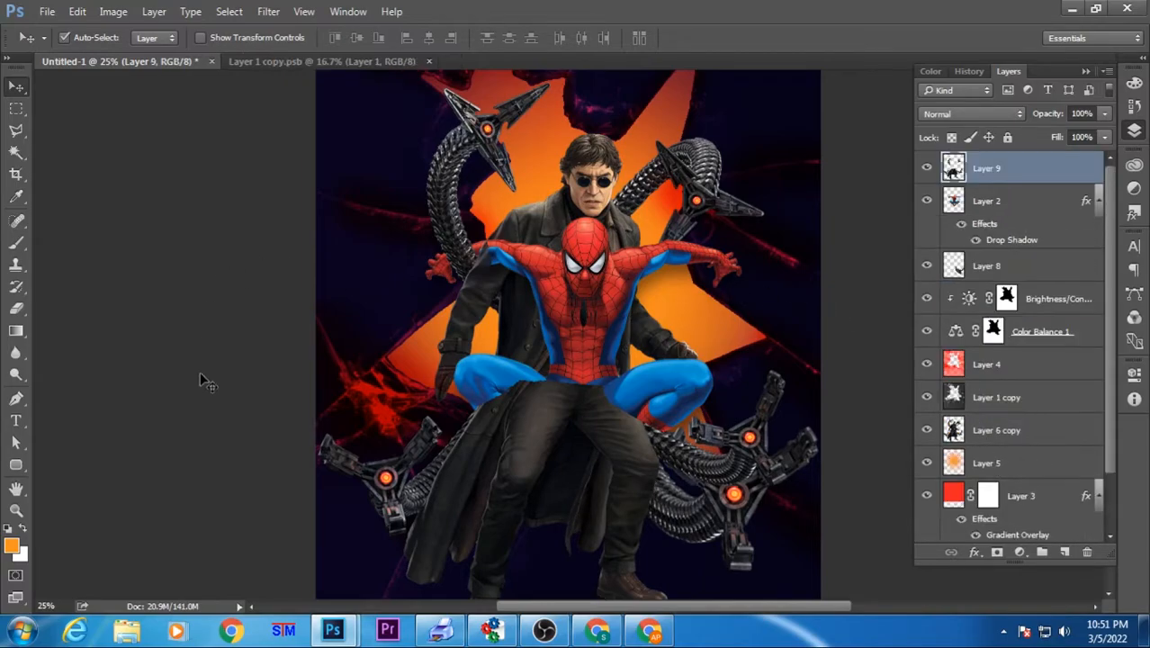
{"action": "left_click", "coordinate": [16, 108]}
{"action": "left_click_drag", "start_coordinate": [297, 342], "coordinate": [834, 589]}
{"action": "key", "text": "ctrl+d"}
{"action": "left_click", "coordinate": [17, 87]}
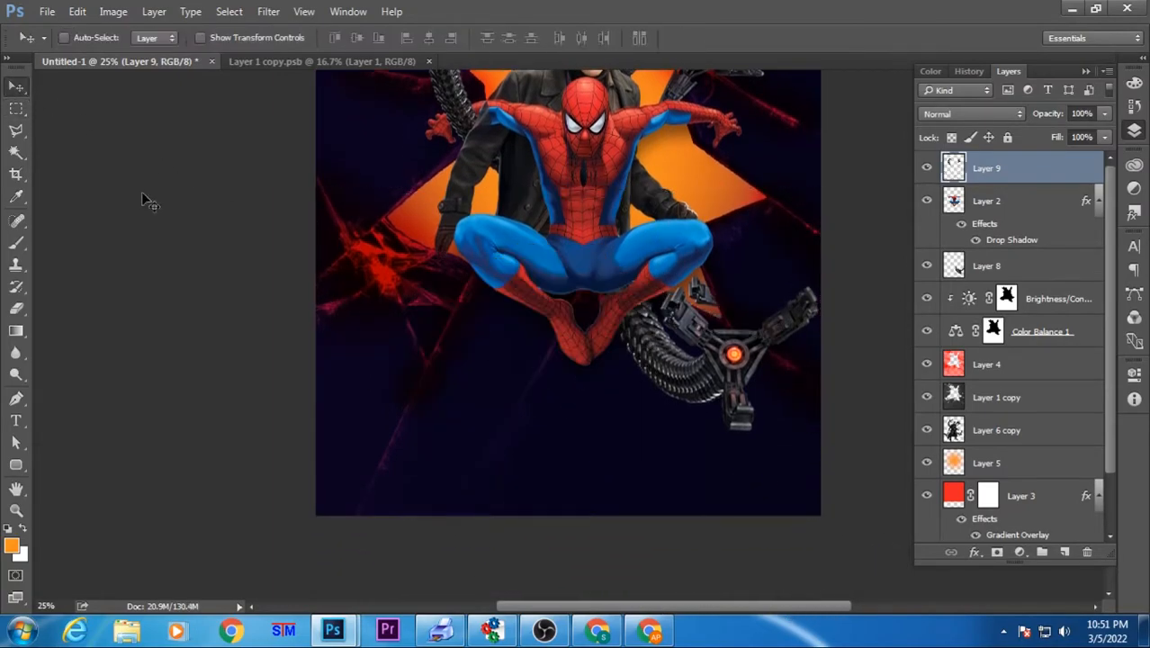
Step: Rotate the Layer 8 tentacle slightly clockwise beneath Spider-Man's right-hand knee
{"action": "key", "text": "ctrl+minus"}
{"action": "key", "text": "ctrl+minus"}
{"action": "key", "text": "ctrl+plus"}
{"action": "key", "text": "ctrl+plus"}
{"action": "left_click", "coordinate": [668, 500], "text": "ctrl"}
{"action": "key", "text": "ctrl+t"}
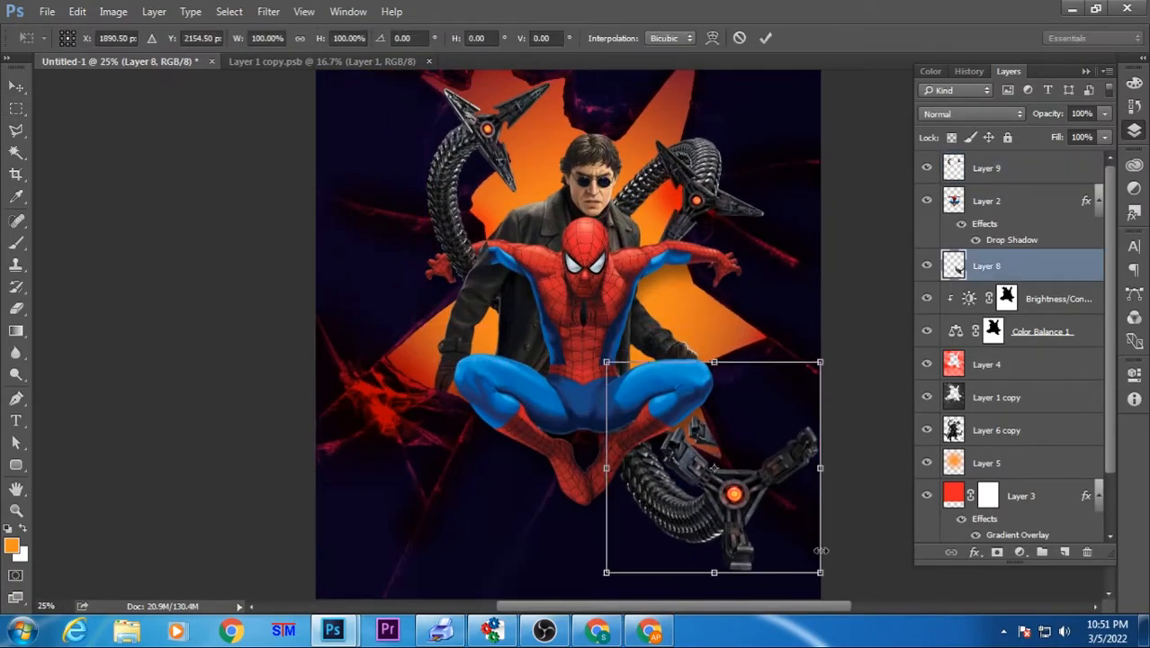
{"action": "left_click_drag", "start_coordinate": [829, 544], "coordinate": [813, 566]}
Step: Place a duplicate of the Layer 8 tentacle below Spider-Man's left-hand knee and flip it horizontally
{"action": "left_click_drag", "start_coordinate": [722, 525], "coordinate": [485, 494]}
{"action": "key", "text": "Return"}
{"action": "key", "text": "ctrl+t"}
{"action": "right_click", "coordinate": [530, 496]}
{"action": "left_click", "coordinate": [588, 465]}
{"action": "key", "text": "Return"}
Step: Scale the mirrored Layer 8 copy tentacle down slightly and fit it beside Spider-Man's left-hand foot
{"action": "key", "text": "ctrl+t"}
{"action": "left_click_drag", "start_coordinate": [553, 329], "coordinate": [528, 355]}
{"action": "left_click_drag", "start_coordinate": [590, 419], "coordinate": [612, 442]}
{"action": "key", "text": "Return"}
Step: Warp the Layer 8 copy tentacle, pulling its right-hand corners toward Spider-Man's legs and its lower-left edge outward
{"action": "key", "text": "ctrl+t"}
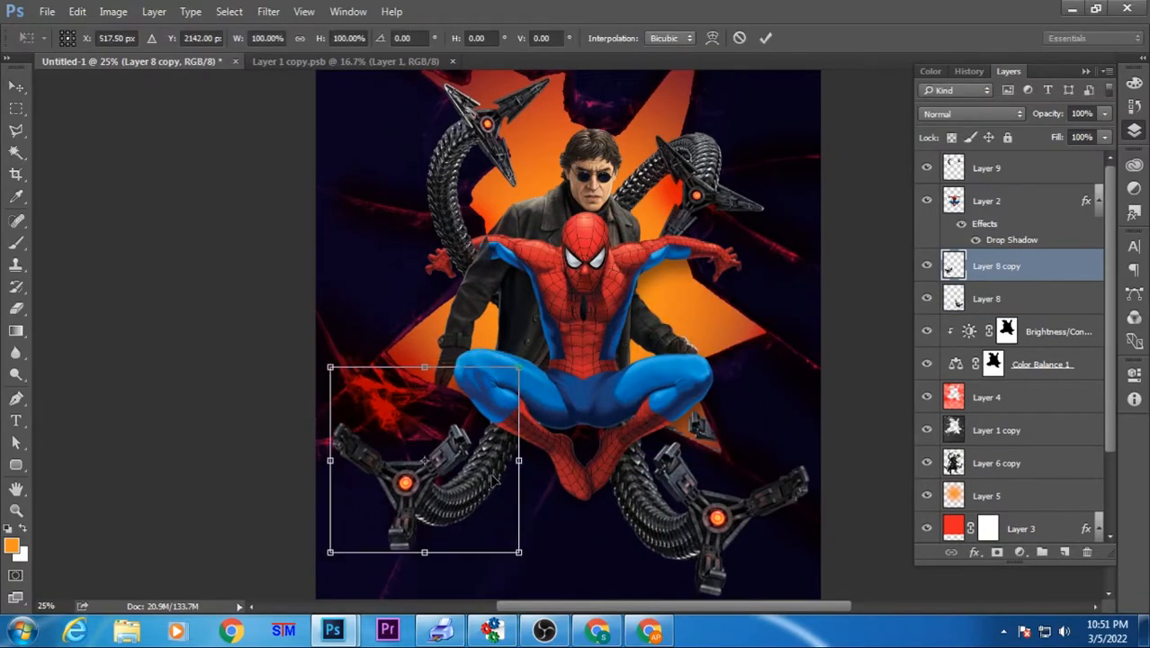
{"action": "left_click", "coordinate": [713, 39]}
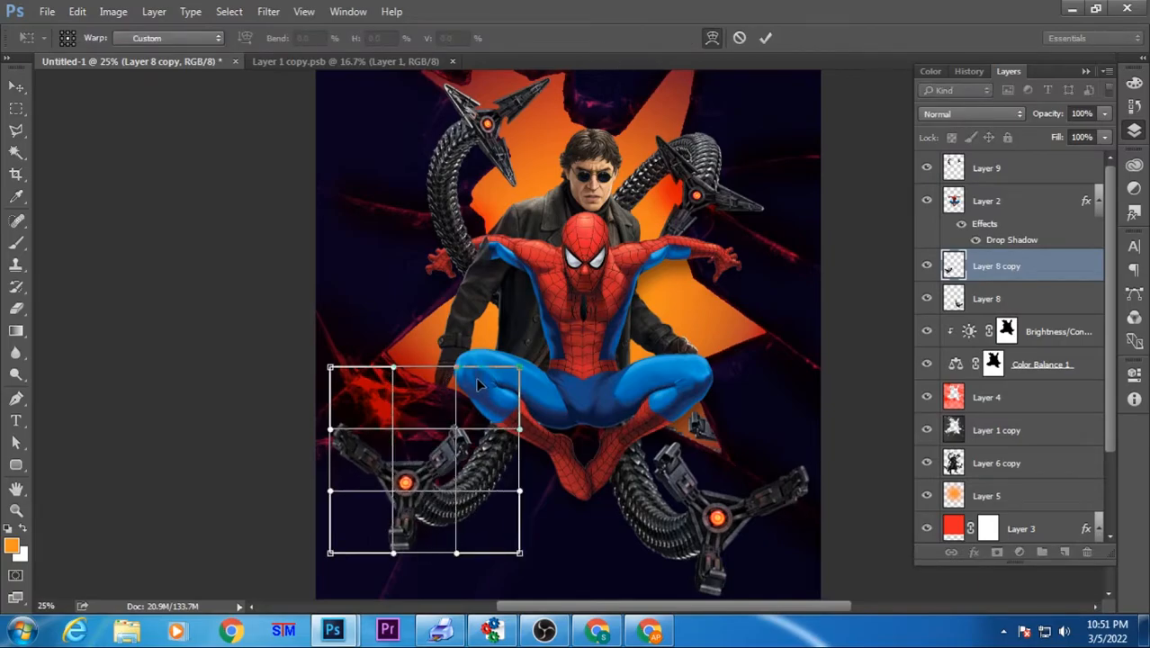
{"action": "left_click_drag", "start_coordinate": [518, 370], "coordinate": [550, 402]}
{"action": "left_click_drag", "start_coordinate": [519, 551], "coordinate": [533, 526]}
{"action": "left_click_drag", "start_coordinate": [394, 553], "coordinate": [392, 584]}
{"action": "left_click_drag", "start_coordinate": [331, 553], "coordinate": [317, 560]}
{"action": "key", "text": "Return"}
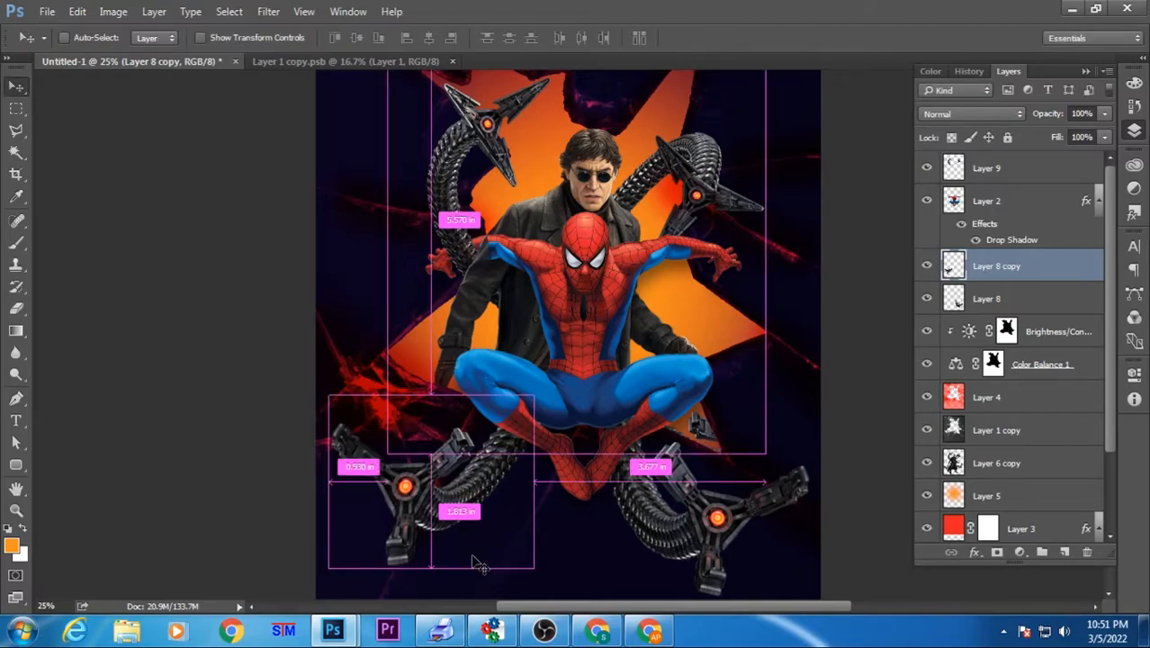
{"action": "key", "text": "ctrl+plus"}
{"action": "key", "text": "ctrl+plus"}
{"action": "key", "text": "ctrl+minus"}
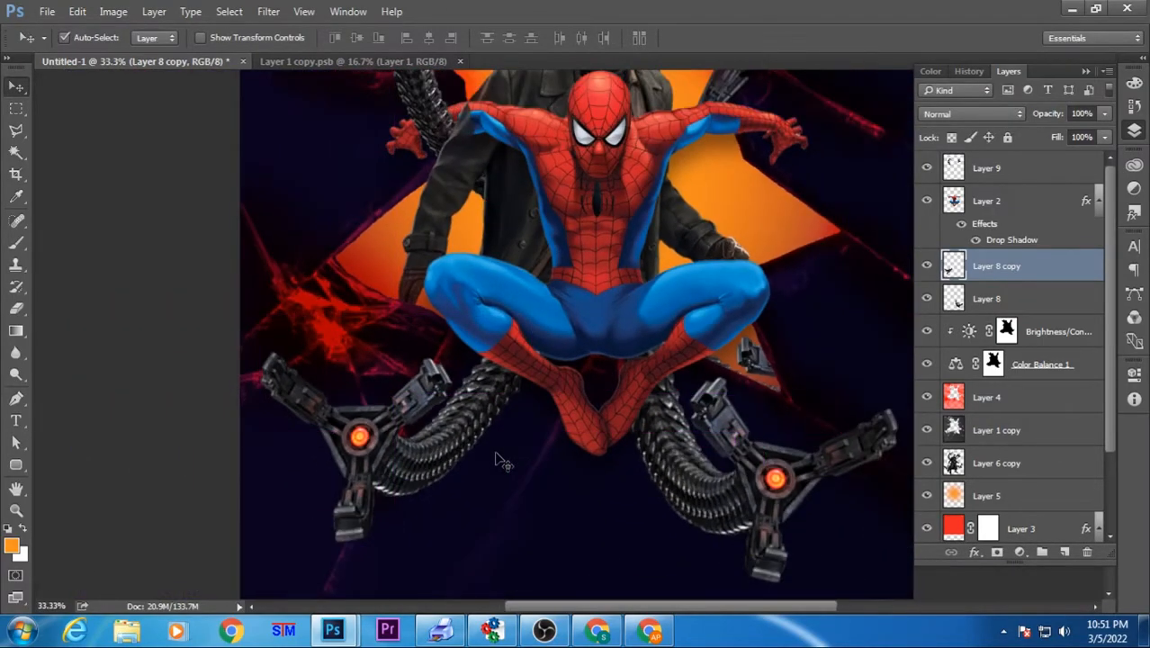
{"action": "key", "text": "ctrl+minus"}
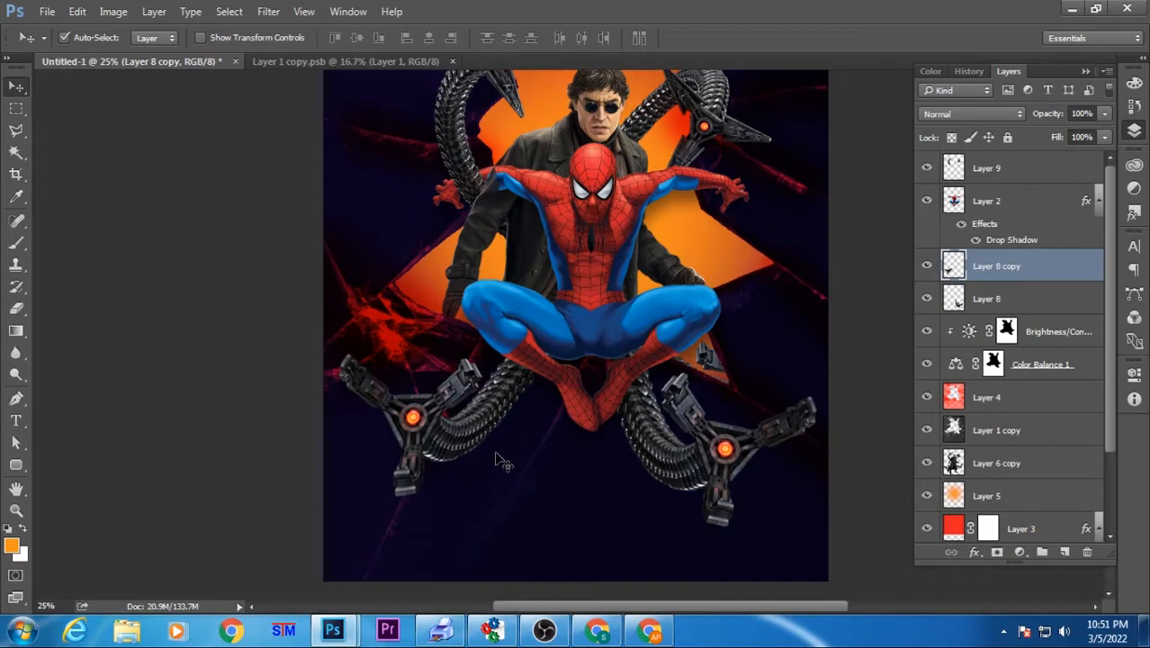
{"action": "key", "text": "ctrl+plus"}
Step: Add a drop shadow to Doctor Octopus on Layer 6 copy with 16% opacity, 32 px distance and 10 px size
{"action": "left_click", "coordinate": [614, 131]}
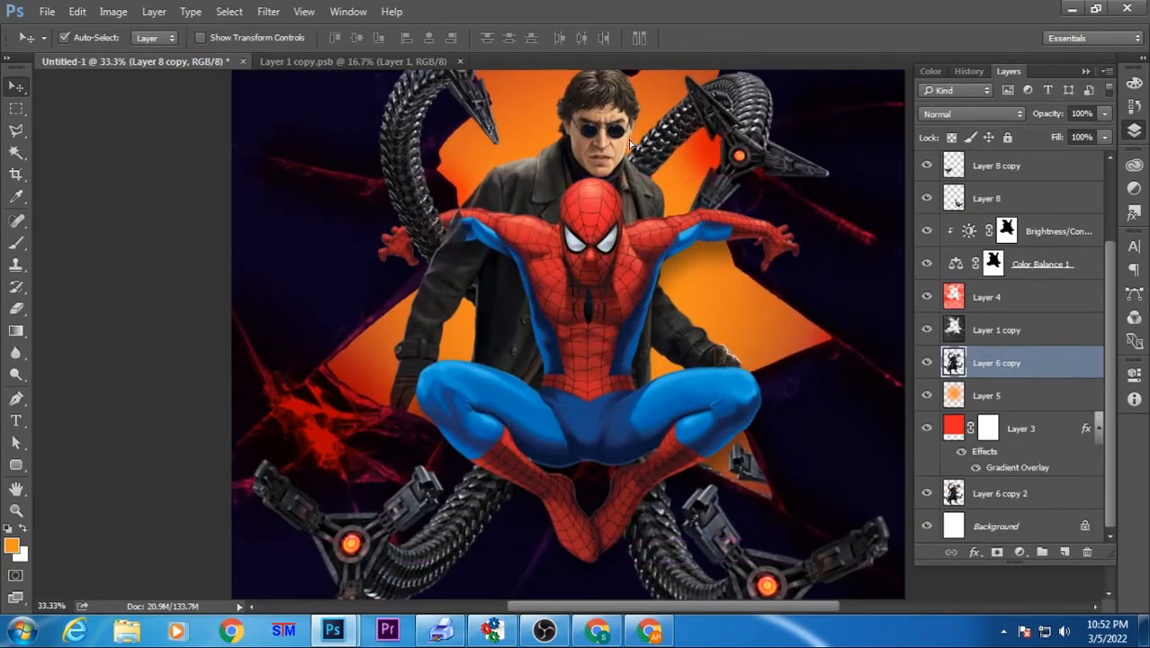
{"action": "key", "text": "ctrl+minus"}
{"action": "left_click", "coordinate": [671, 175], "text": "shift"}
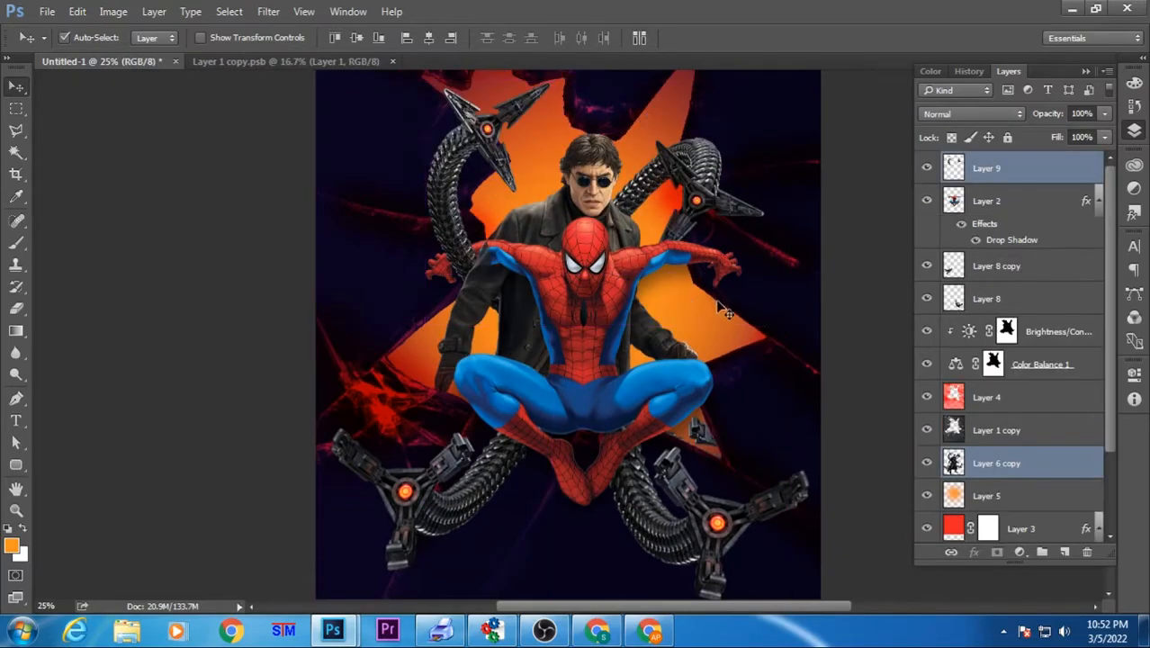
{"action": "double_click", "coordinate": [1041, 476]}
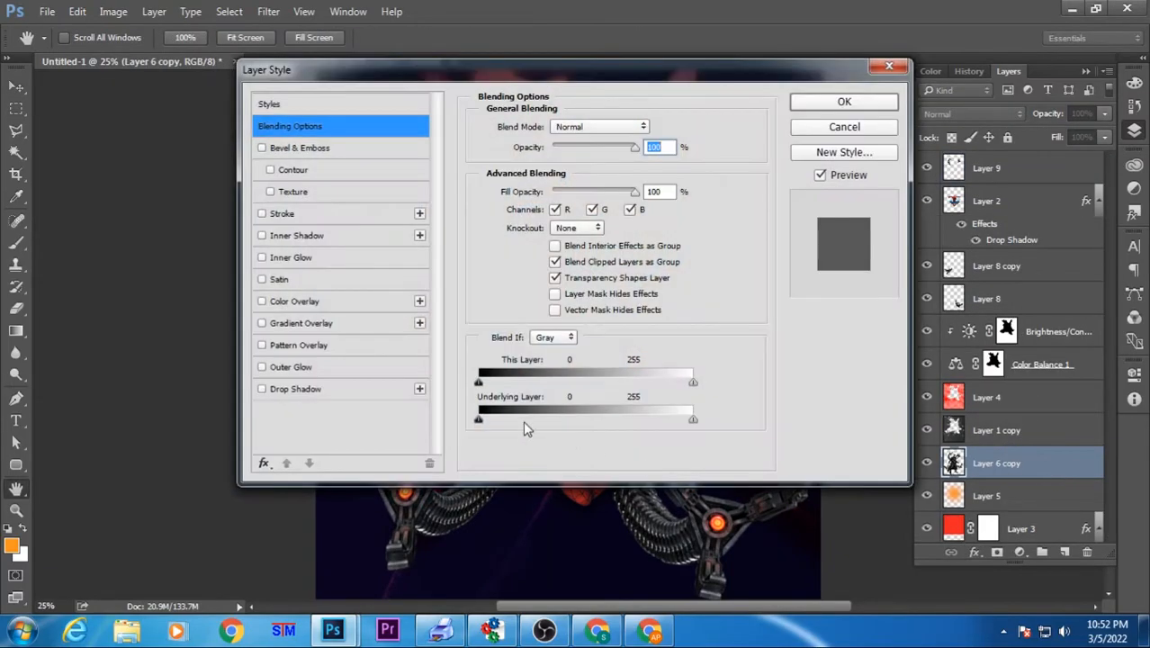
{"action": "left_click", "coordinate": [297, 390]}
{"action": "left_click_drag", "start_coordinate": [801, 43], "coordinate": [725, 335]}
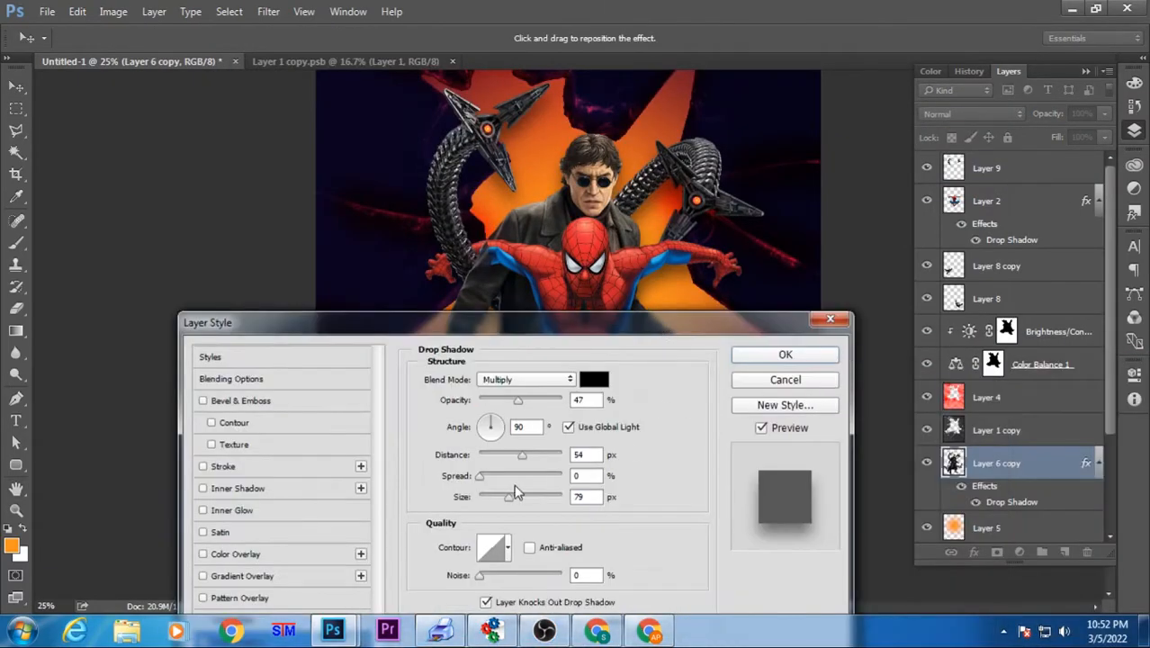
{"action": "left_click_drag", "start_coordinate": [522, 456], "coordinate": [507, 456]}
{"action": "left_click_drag", "start_coordinate": [515, 501], "coordinate": [489, 509]}
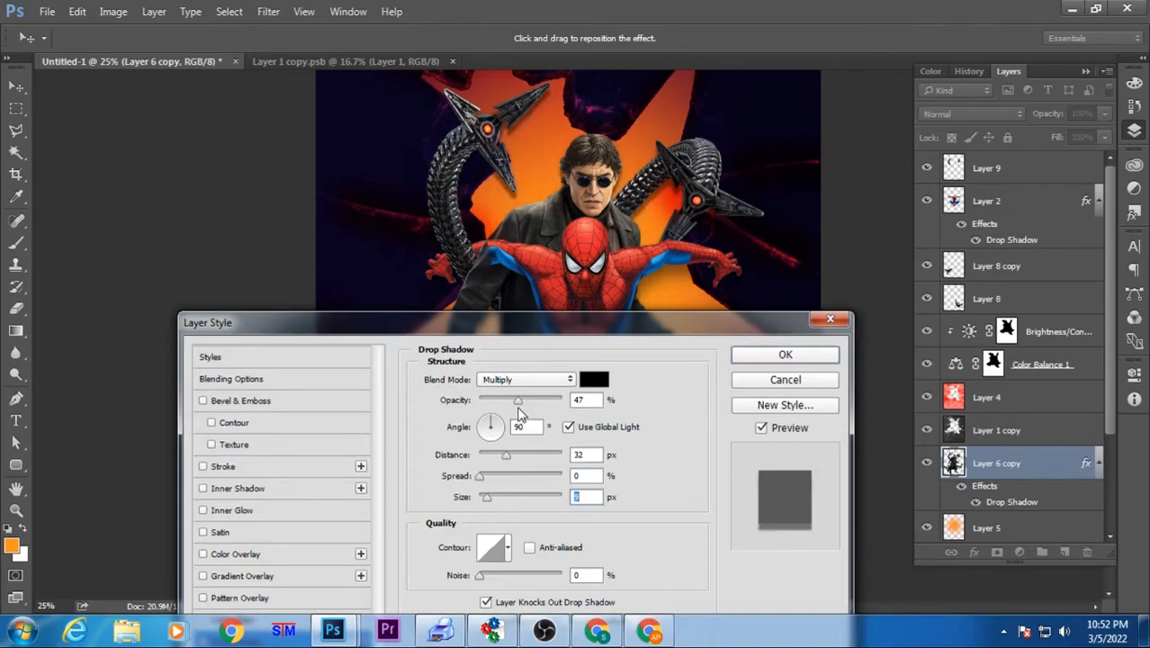
{"action": "left_click_drag", "start_coordinate": [517, 401], "coordinate": [504, 405]}
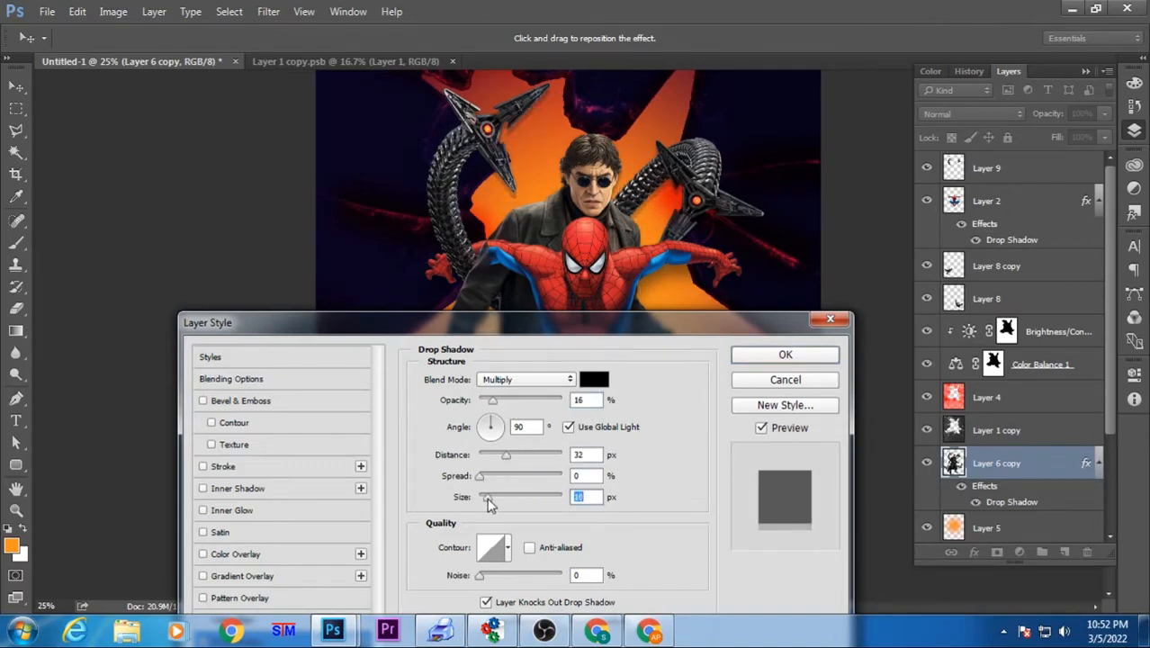
{"action": "key", "text": "Return"}
Step: Bring Spider-Man's Layer 2 to the top of the layer stack and load its outline as a selection
{"action": "scroll", "coordinate": [577, 300], "scroll_direction": "up", "scroll_amount": 4}
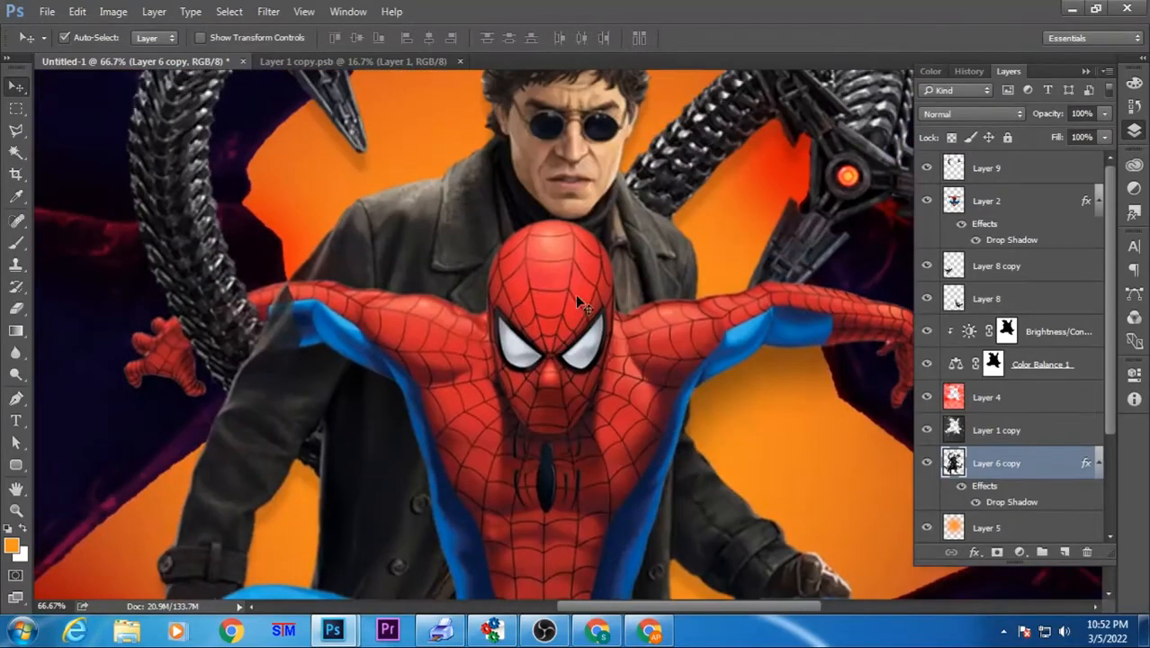
{"action": "scroll", "coordinate": [577, 300], "scroll_direction": "down", "scroll_amount": 2}
{"action": "left_click", "coordinate": [573, 315], "text": "ctrl"}
{"action": "key", "text": "ctrl+shift+bracketright"}
{"action": "scroll", "coordinate": [573, 316], "scroll_direction": "up", "scroll_amount": 3}
{"action": "left_click", "coordinate": [954, 167], "text": "ctrl"}
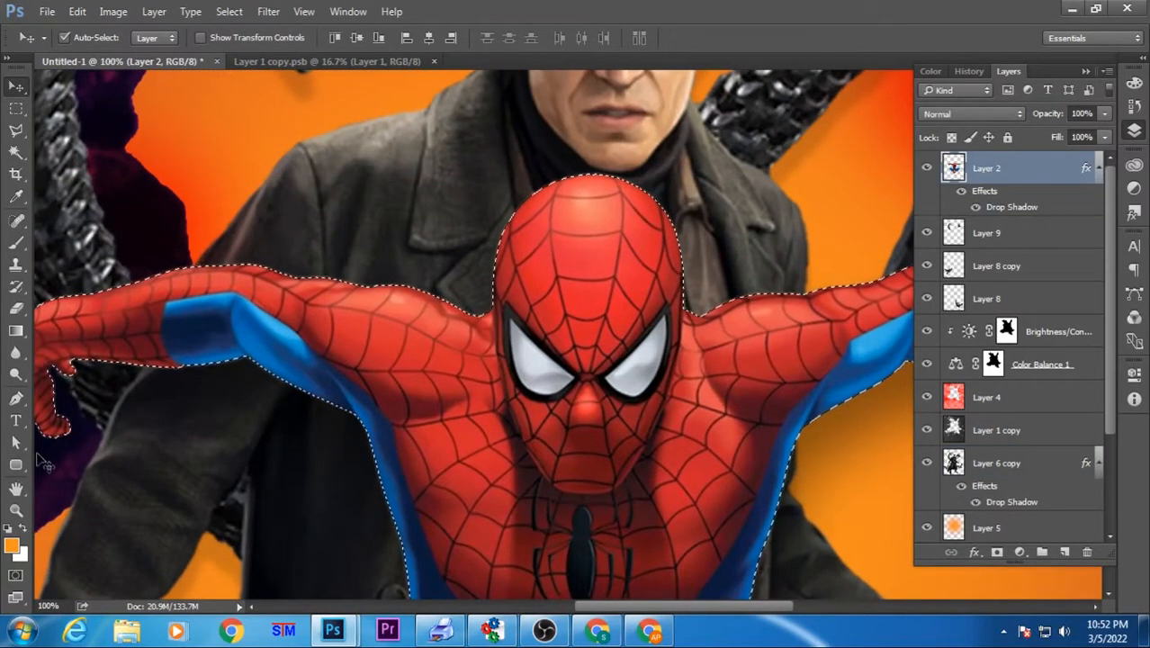
Step: Switch to the Brush tool and set the brush size to 150 px for painting inside the Spider-Man selection
{"action": "key", "text": "b"}
{"action": "key", "text": "bracketleft"}
{"action": "key", "text": "bracketleft"}
{"action": "key", "text": "bracketleft"}
{"action": "key", "text": "bracketleft"}
{"action": "key", "text": "bracketleft"}
{"action": "key", "text": "bracketleft"}
{"action": "key", "text": "bracketleft"}
{"action": "key", "text": "bracketleft"}
{"action": "key", "text": "bracketleft"}
{"action": "key", "text": "bracketleft"}
{"action": "key", "text": "bracketleft"}
{"action": "key", "text": "bracketleft"}
{"action": "key", "text": "bracketleft"}
{"action": "key", "text": "bracketleft"}
{"action": "key", "text": "bracketleft"}
{"action": "key", "text": "bracketleft"}
{"action": "key", "text": "bracketleft"}
{"action": "key", "text": "bracketleft"}
{"action": "key", "text": "bracketleft"}
{"action": "key", "text": "bracketleft"}
{"action": "key", "text": "bracketleft"}
{"action": "key", "text": "ctrl+minus"}
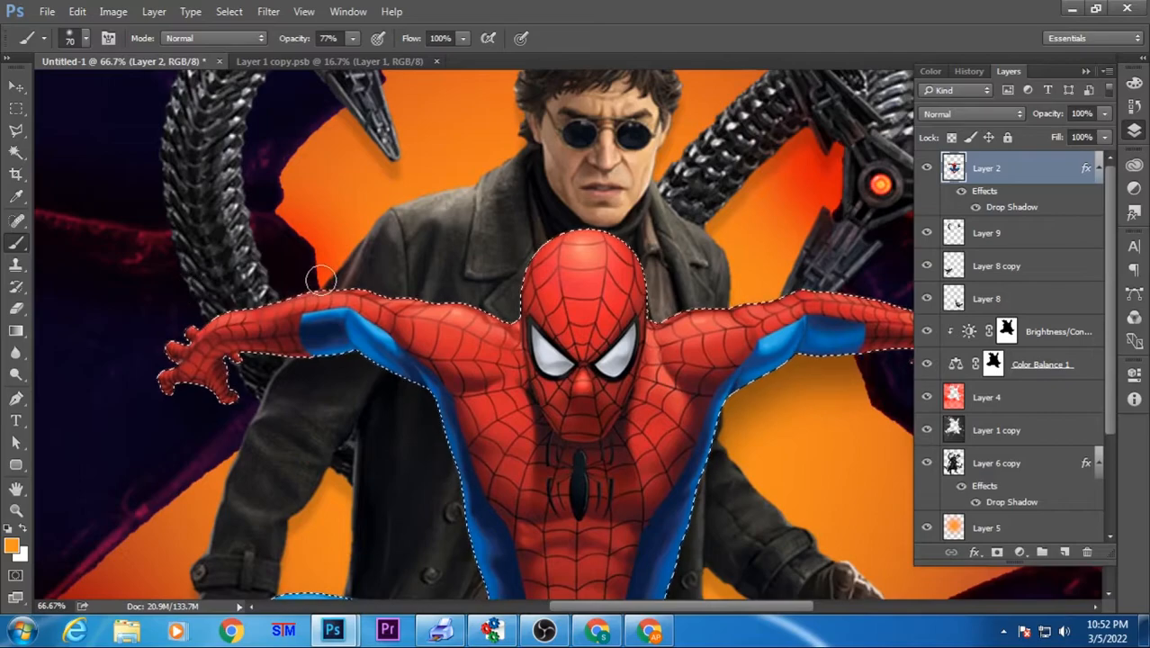
{"action": "key", "text": "bracketright"}
{"action": "key", "text": "bracketright"}
{"action": "key", "text": "bracketright"}
{"action": "key", "text": "bracketright"}
{"action": "key", "text": "bracketright"}
{"action": "key", "text": "bracketright"}
{"action": "key", "text": "bracketright"}
Step: Try painting orange light on Spider-Man's head and shoulders directly on Layer 2 and testing blend modes
{"action": "left_click_drag", "start_coordinate": [518, 250], "coordinate": [531, 216]}
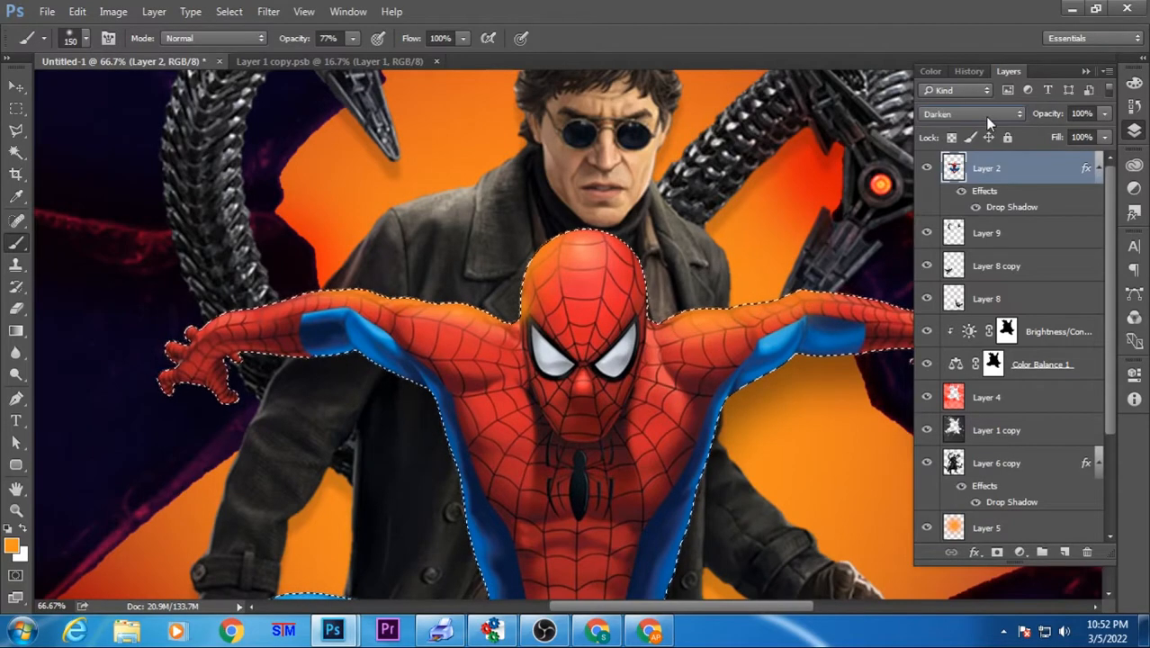
{"action": "scroll", "coordinate": [985, 116], "scroll_direction": "down", "scroll_amount": 2}
{"action": "scroll", "coordinate": [984, 116], "scroll_direction": "up", "scroll_amount": 4}
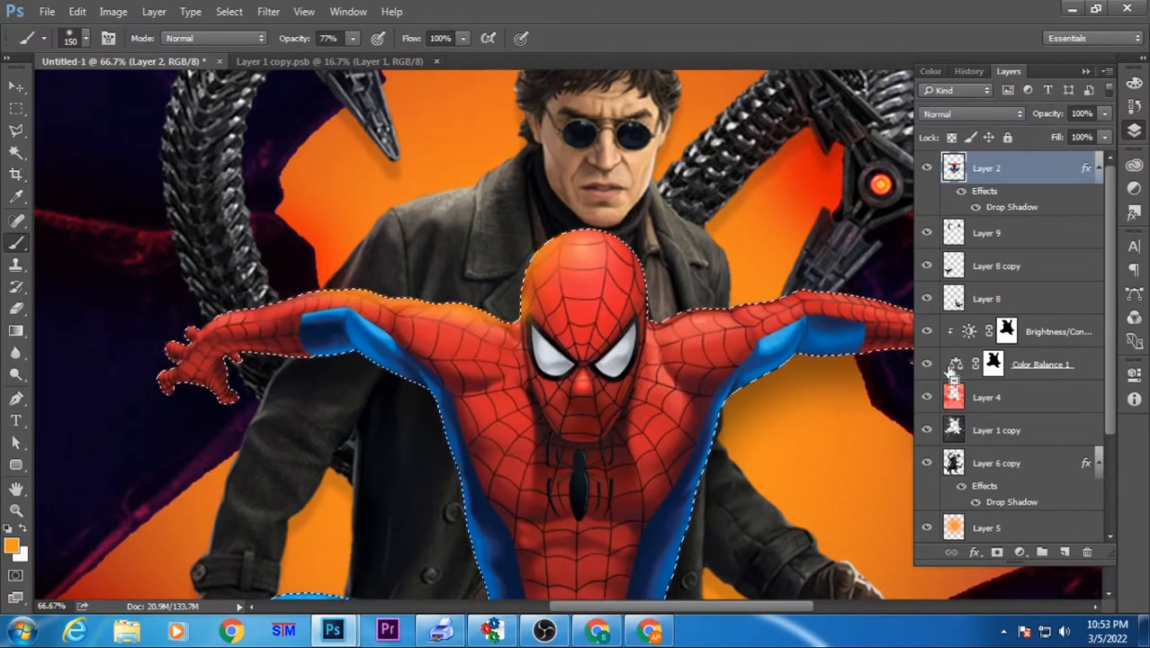
Step: Paint orange highlights on Spider-Man's head and arms on a new layer above Layer 2 and set it to Color Dodge
{"action": "left_click", "coordinate": [1065, 551]}
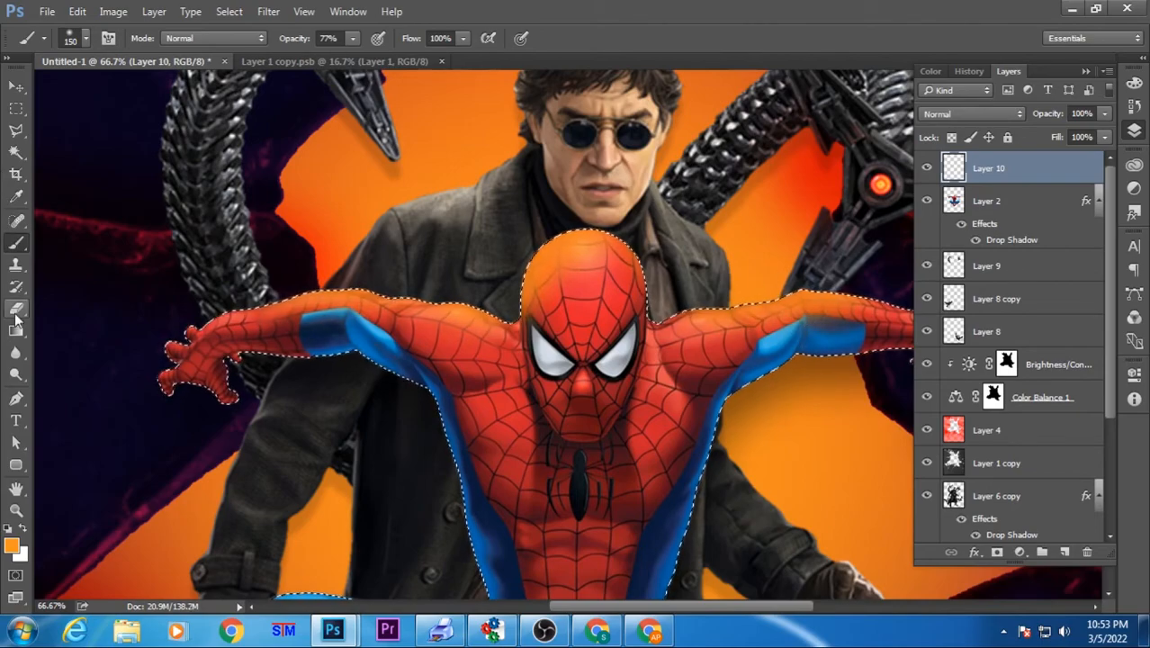
{"action": "left_click", "coordinate": [15, 310]}
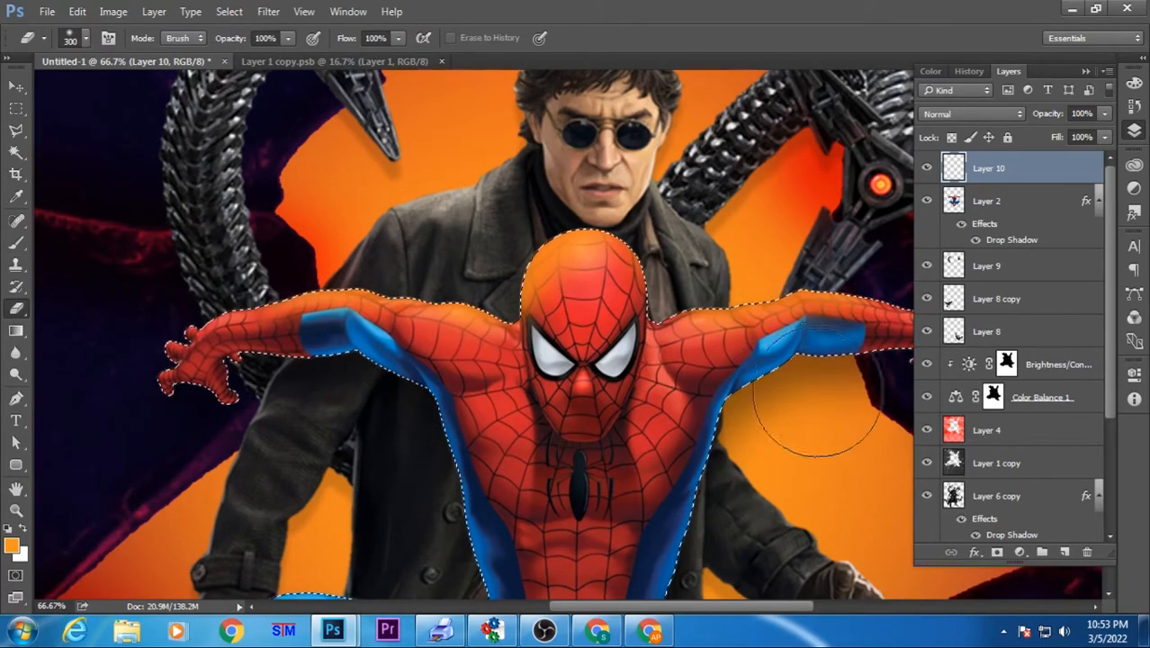
{"action": "left_click", "coordinate": [959, 113]}
{"action": "left_click", "coordinate": [959, 113]}
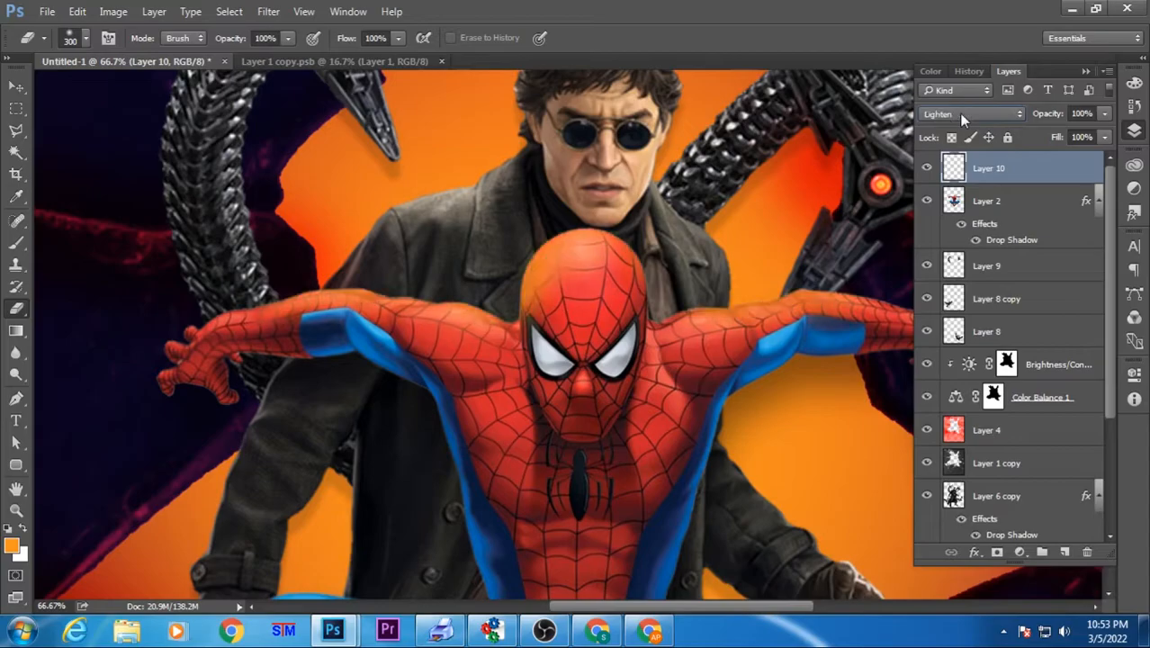
{"action": "scroll", "coordinate": [959, 112], "scroll_direction": "down", "scroll_amount": 2}
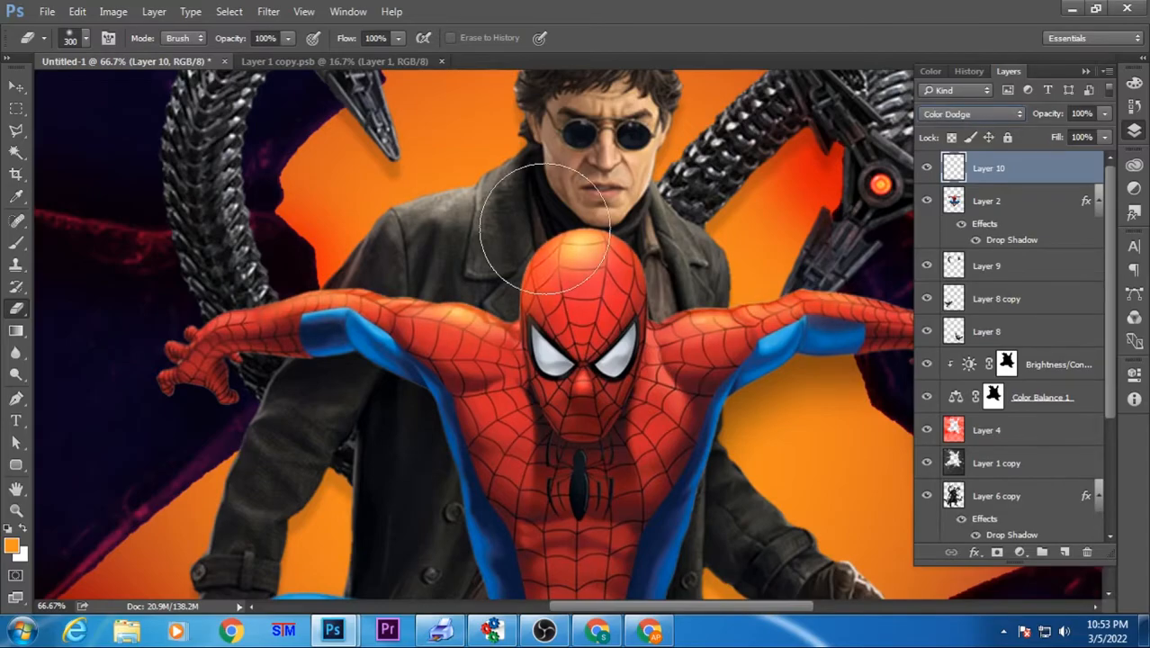
Step: Add a drop shadow to the Layer 8 copy tentacle with 16% opacity, 32 px distance and 10 px size
{"action": "scroll", "coordinate": [540, 238], "scroll_direction": "down", "scroll_amount": 1}
{"action": "scroll", "coordinate": [545, 241], "scroll_direction": "down", "scroll_amount": 1}
{"action": "key", "text": "v"}
{"action": "scroll", "coordinate": [576, 360], "scroll_direction": "down", "scroll_amount": 1}
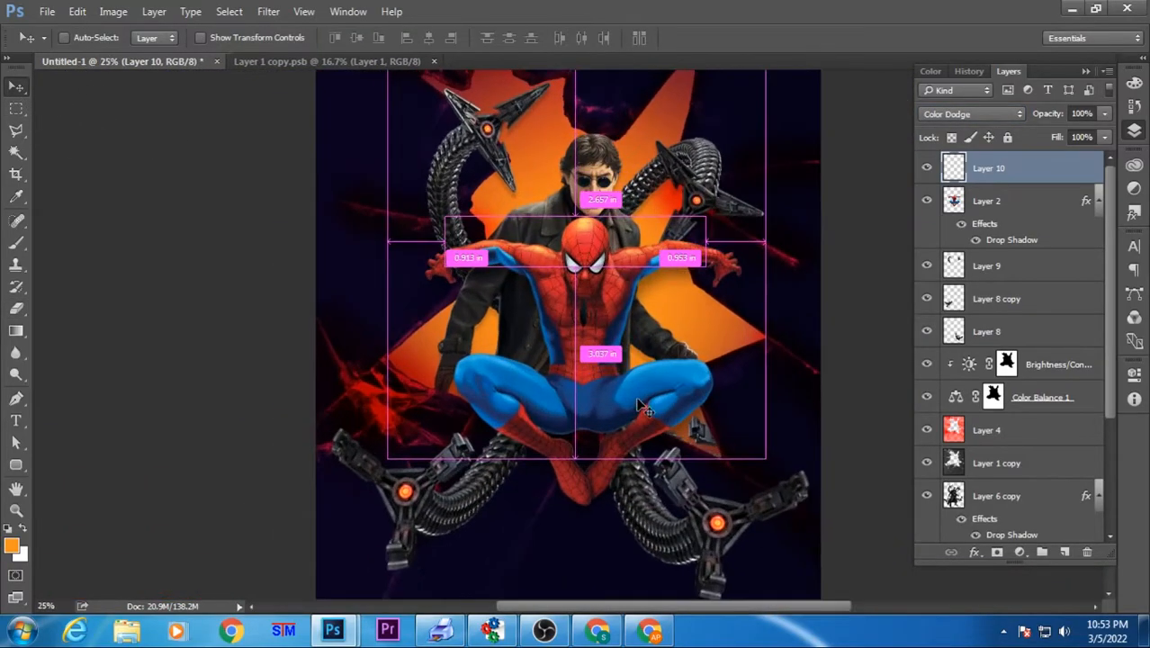
{"action": "scroll", "coordinate": [601, 473], "scroll_direction": "up", "scroll_amount": 1}
{"action": "left_click_drag", "start_coordinate": [601, 474], "coordinate": [574, 294]}
{"action": "left_click", "coordinate": [996, 298]}
{"action": "double_click", "coordinate": [1044, 298]}
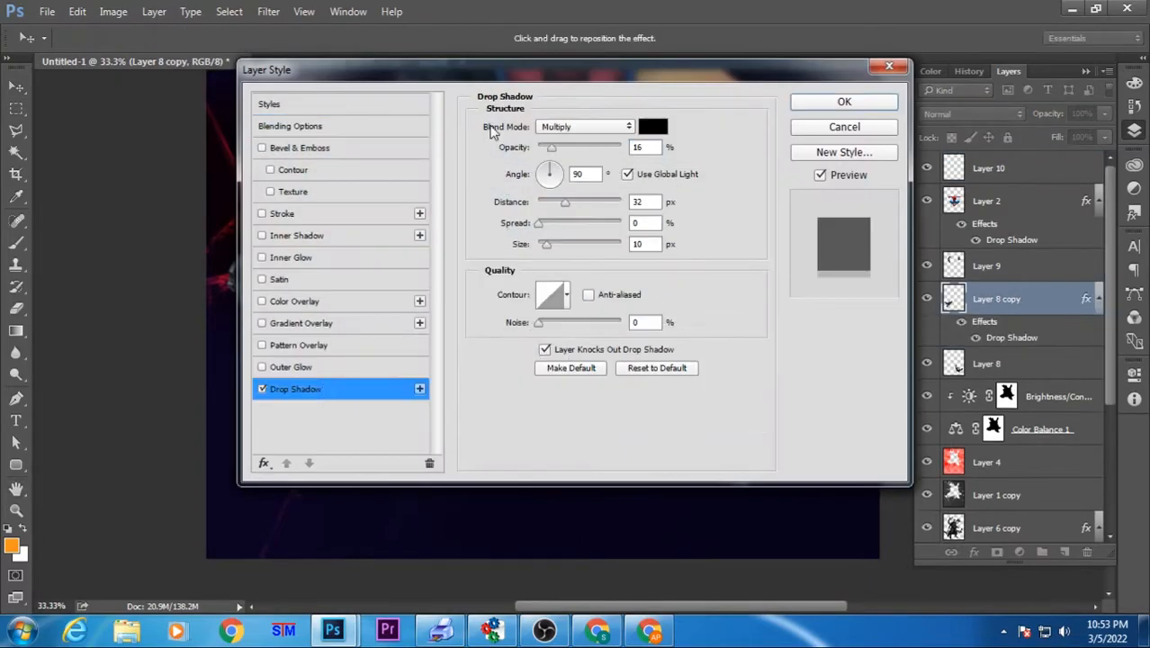
{"action": "left_click_drag", "start_coordinate": [499, 96], "coordinate": [915, 114]}
{"action": "key", "text": "Return"}
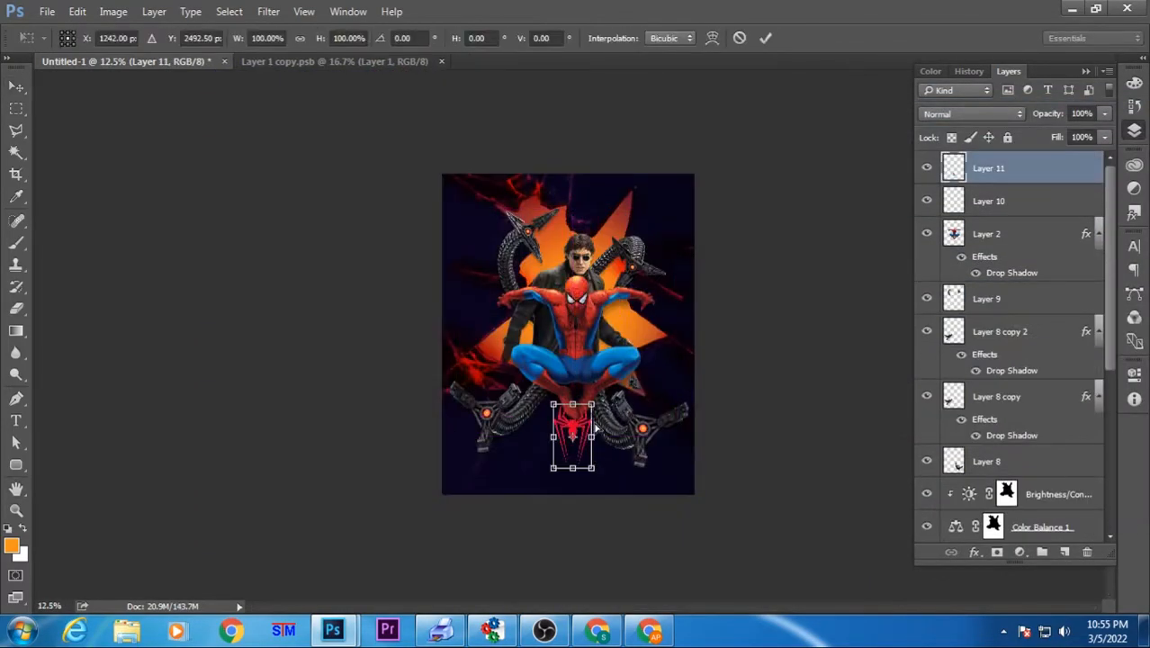
Step: Move the red spider logo on Layer 11 below Spider-Man's feet and scale it down near the poster's lower edge
{"action": "left_click_drag", "start_coordinate": [581, 504], "coordinate": [582, 471]}
{"action": "key", "text": "Return"}
{"action": "scroll", "coordinate": [576, 468], "scroll_direction": "up", "scroll_amount": 3}
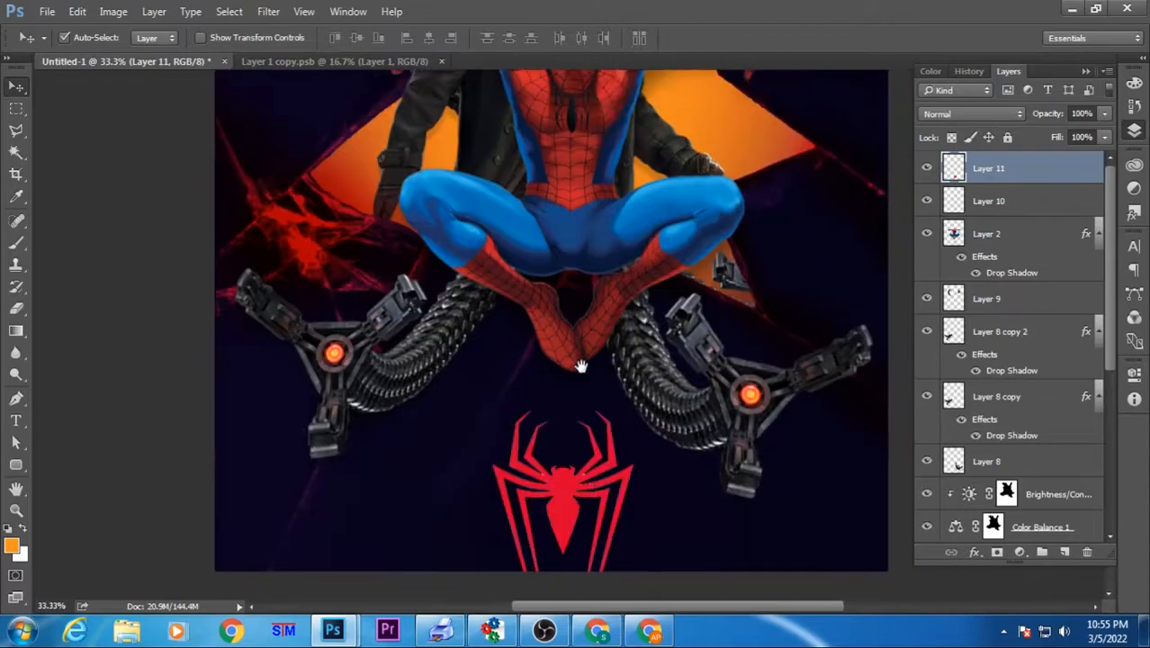
{"action": "key", "text": "ctrl+t"}
{"action": "left_click_drag", "start_coordinate": [621, 509], "coordinate": [563, 420]}
{"action": "left_click_drag", "start_coordinate": [570, 342], "coordinate": [585, 353]}
{"action": "key", "text": "Return"}
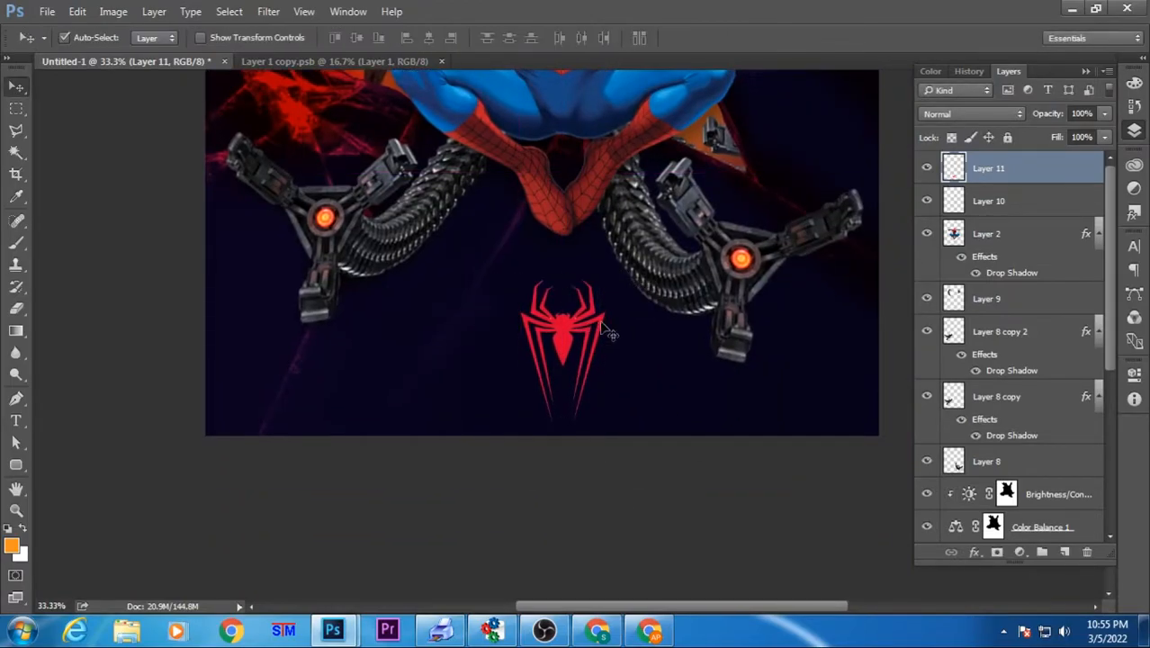
Step: Lower the Layer 11 spider logo's opacity to 34% and adjust its size slightly
{"action": "left_click", "coordinate": [1106, 115]}
{"action": "left_click_drag", "start_coordinate": [1096, 137], "coordinate": [1046, 133]}
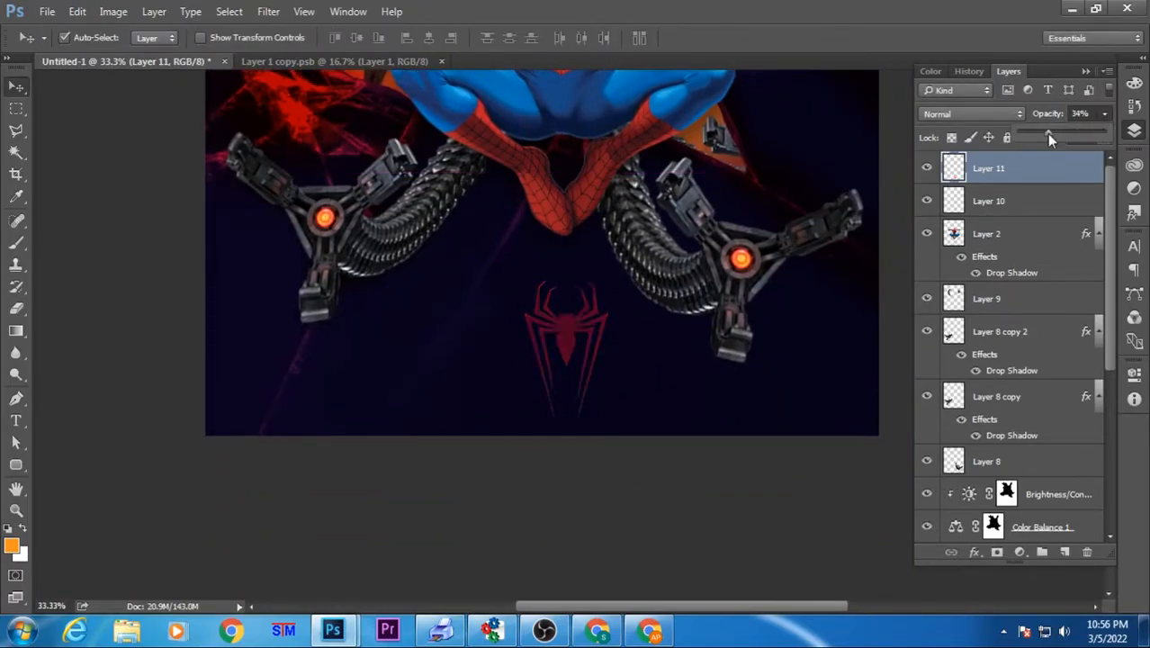
{"action": "key", "text": "ctrl+t"}
{"action": "key", "text": "Return"}
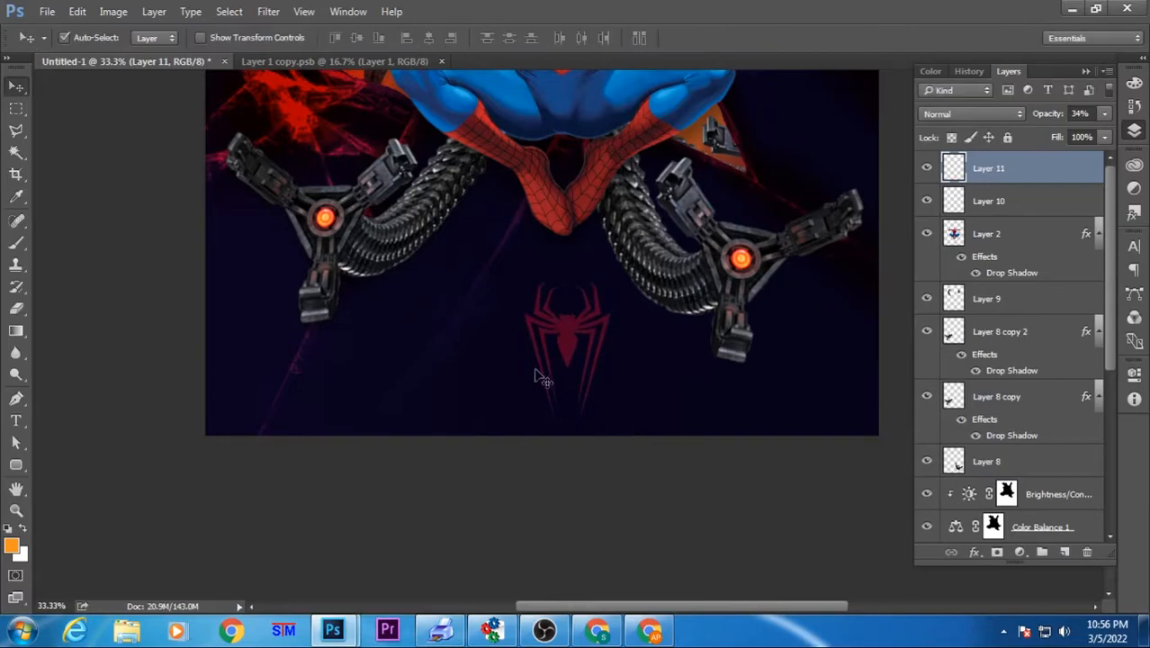
Step: Copy "spider man" from the Google search in Chrome and paste it as a new text layer across the poster's lower part
{"action": "left_click", "coordinate": [597, 630]}
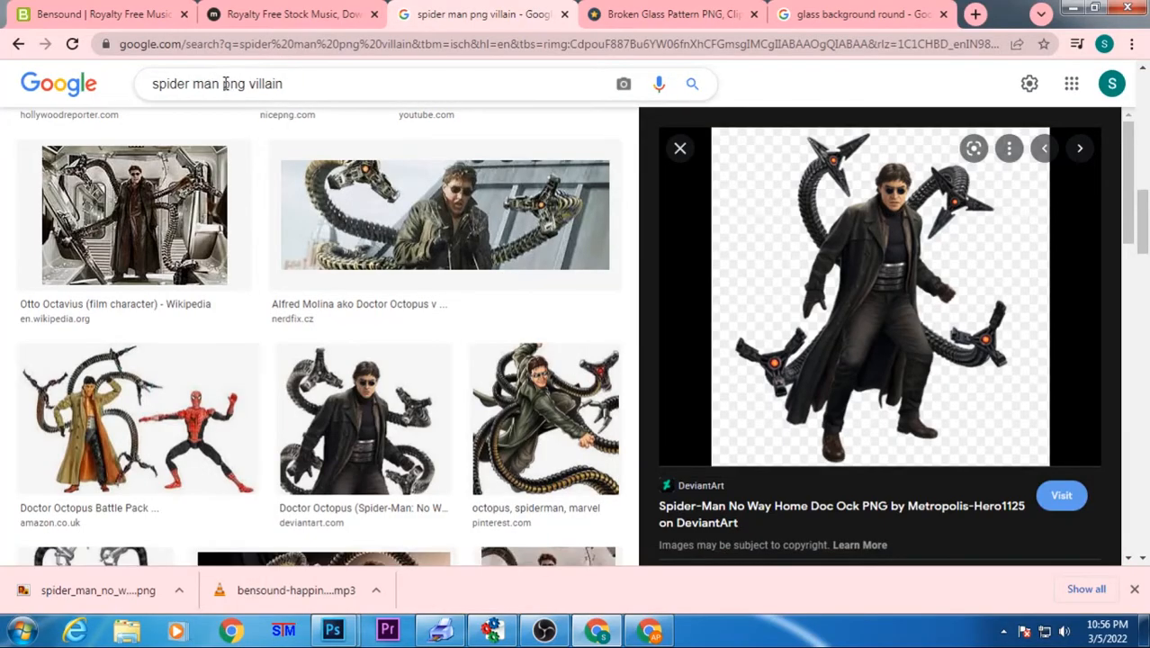
{"action": "left_click_drag", "start_coordinate": [222, 84], "coordinate": [151, 83]}
{"action": "key", "text": "alt+Tab"}
{"action": "left_click", "coordinate": [17, 420]}
{"action": "left_click", "coordinate": [437, 374]}
{"action": "key", "text": "ctrl+v"}
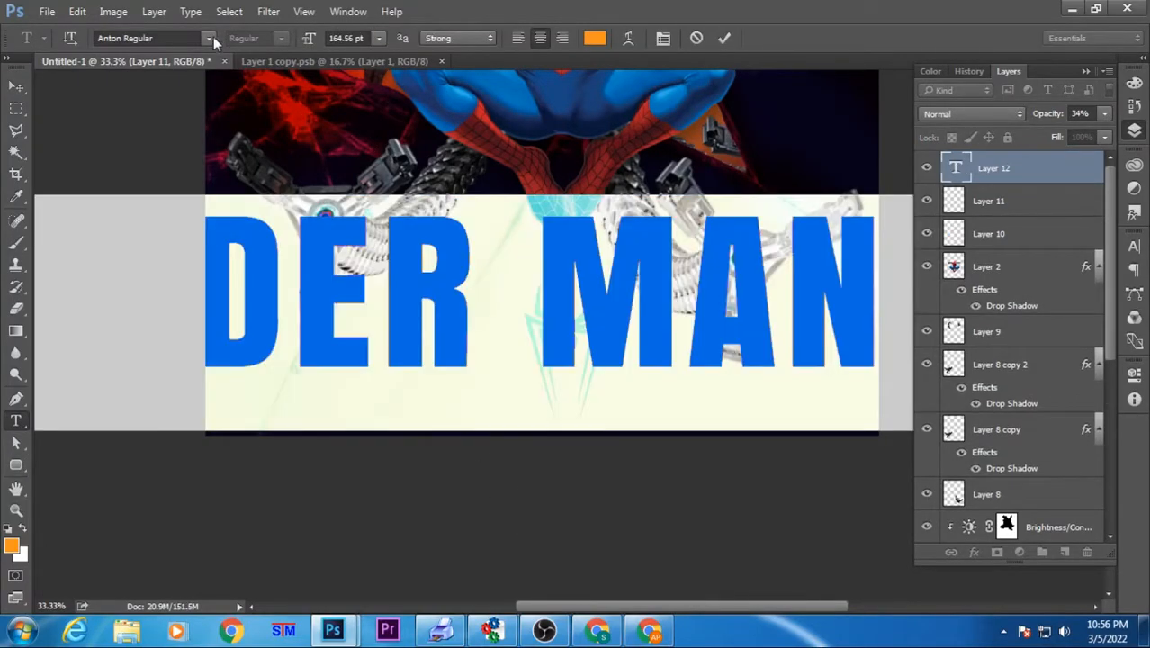
Step: Try the Amsterdam Regular font on the pasted title text
{"action": "left_click", "coordinate": [208, 38]}
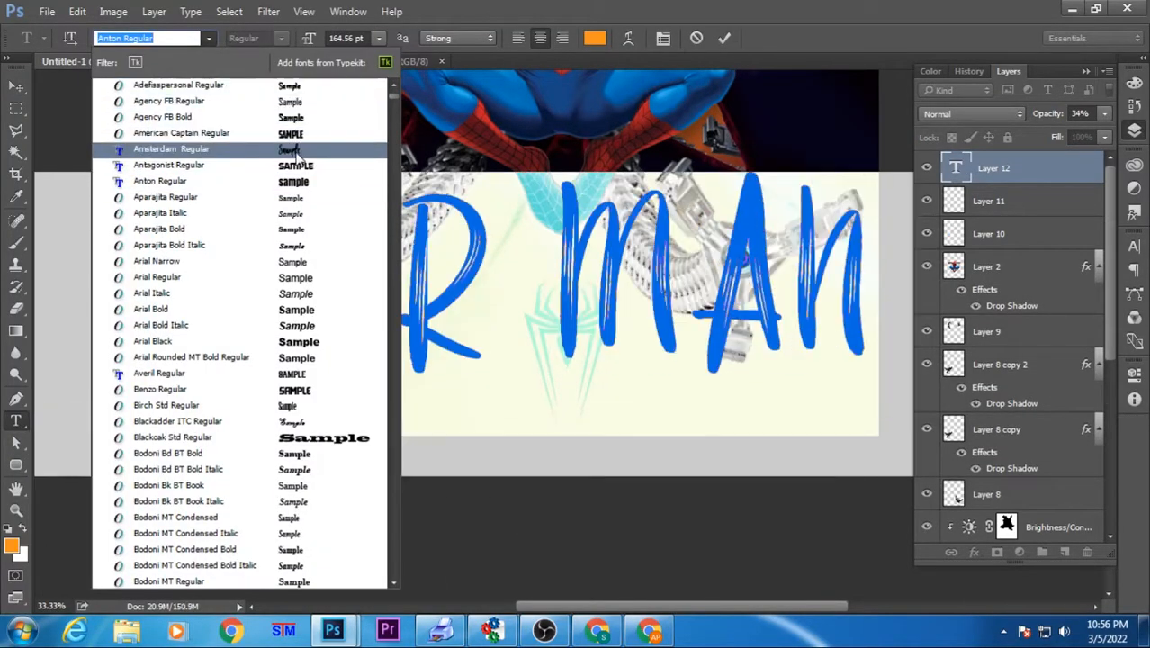
{"action": "left_click", "coordinate": [295, 150]}
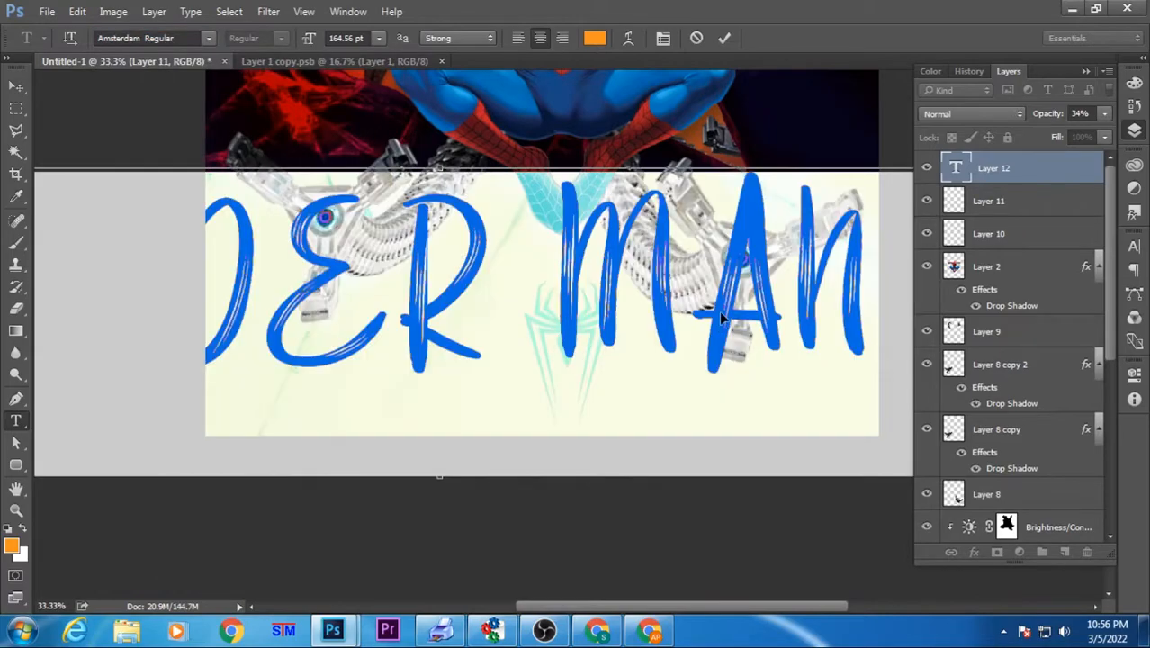
{"action": "left_click", "coordinate": [16, 86]}
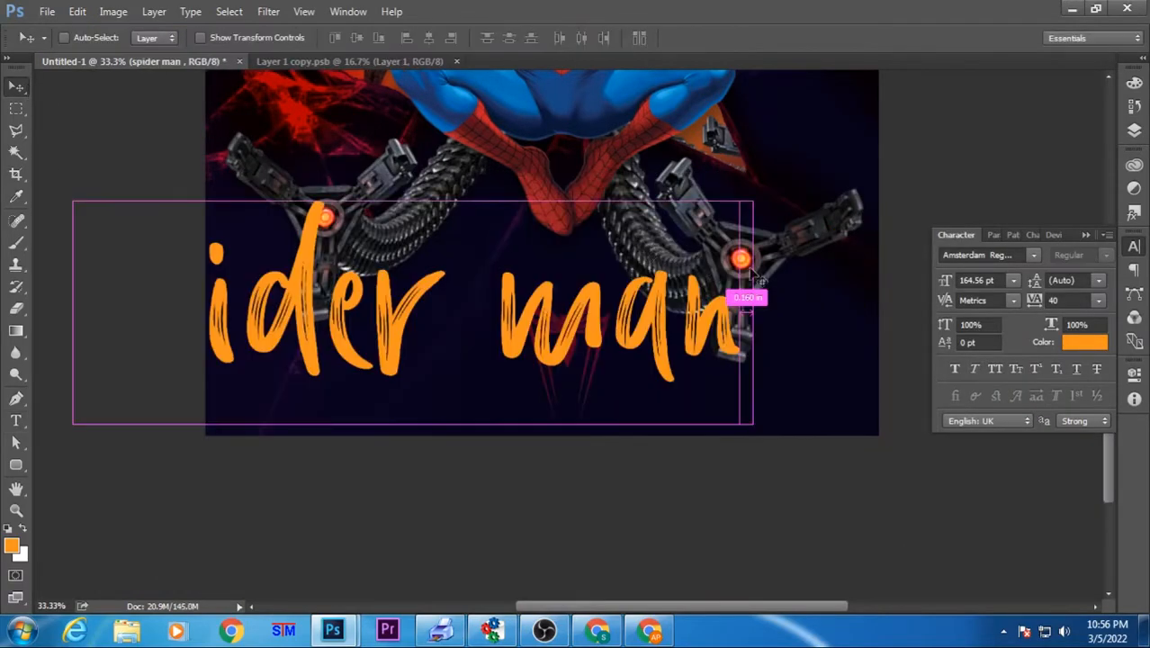
Step: Scale the title text down to about 48% and move it over the spider logo near the poster's lower edge
{"action": "key", "text": "ctrl+t"}
{"action": "left_click_drag", "start_coordinate": [808, 174], "coordinate": [424, 326]}
{"action": "left_click_drag", "start_coordinate": [248, 397], "coordinate": [567, 390]}
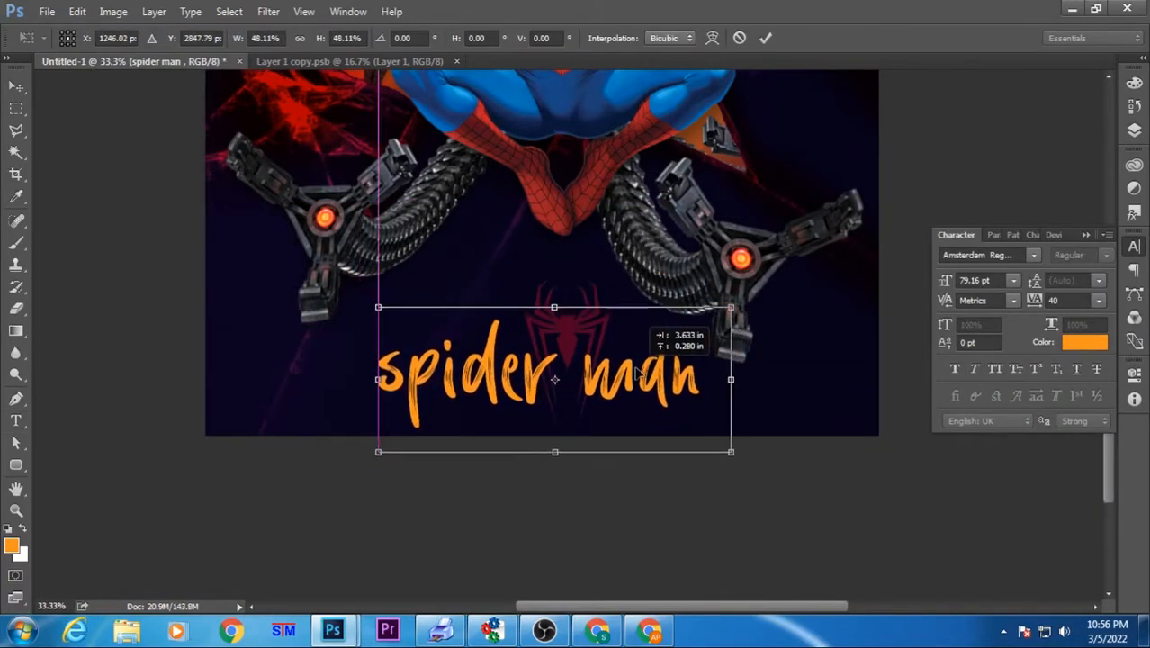
{"action": "key", "text": "Return"}
Step: Edit the title text to read "Spiderman" as one word with a capital S
{"action": "key", "text": "t"}
{"action": "left_click", "coordinate": [421, 378]}
{"action": "key", "text": "BackSpace"}
{"action": "type", "text": "S"}
{"action": "left_click_drag", "start_coordinate": [631, 375], "coordinate": [603, 378]}
{"action": "type", "text": "M"}
{"action": "key", "text": "BackSpace"}
{"action": "key", "text": "BackSpace"}
{"action": "type", "text": "m"}
Step: Change the whole title's font to Antagonist Regular
{"action": "key", "text": "ctrl+a"}
{"action": "left_click", "coordinate": [148, 37]}
{"action": "key", "text": "Down"}
{"action": "key", "text": "Down"}
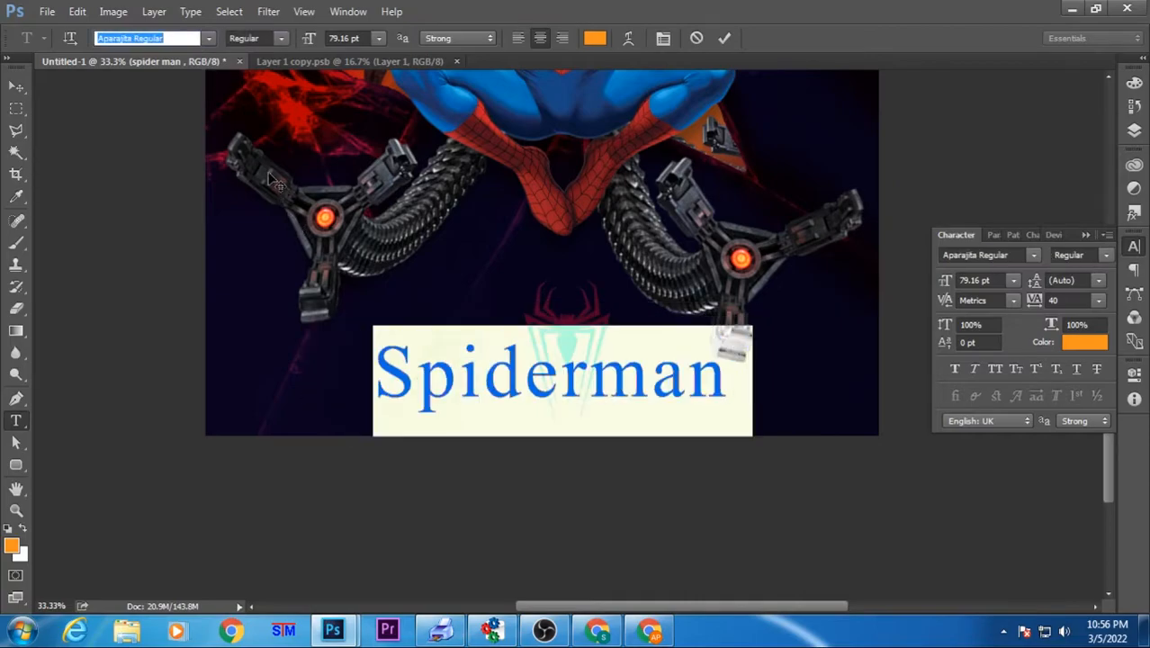
{"action": "key", "text": "Up"}
{"action": "key", "text": "ctrl+Return"}
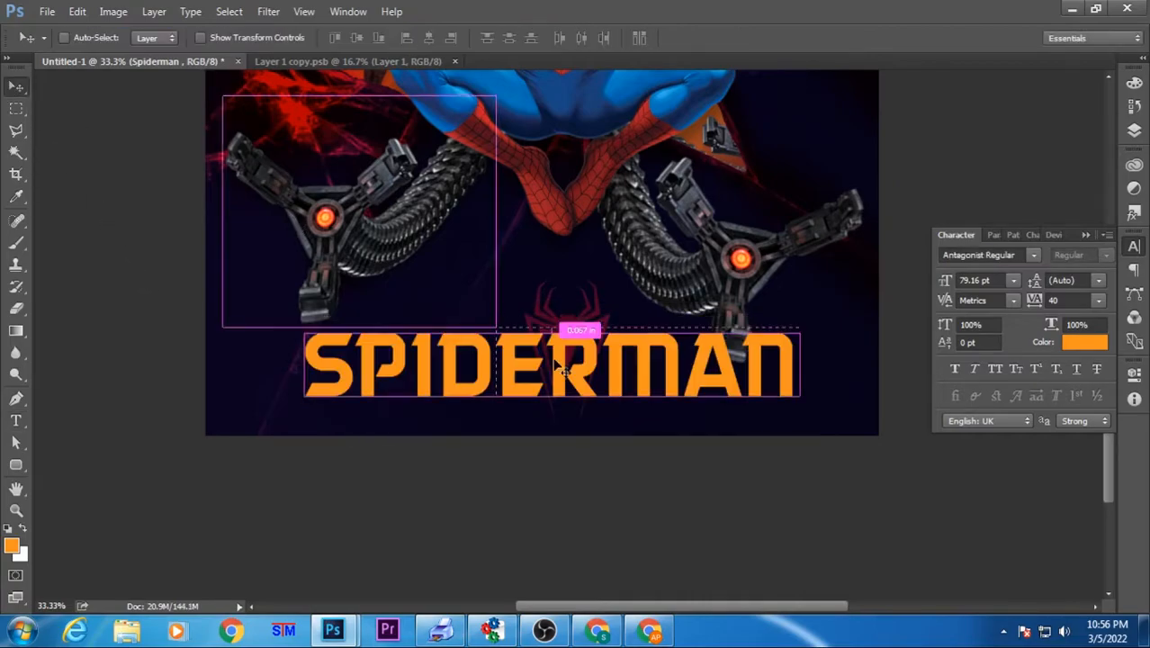
Step: Scale the Spiderman title down to about 28.79 pt and centre it over the lower part of the spider logo
{"action": "key", "text": "ctrl+t"}
{"action": "left_click_drag", "start_coordinate": [303, 403], "coordinate": [624, 413]}
{"action": "key", "text": "Return"}
{"action": "left_click_drag", "start_coordinate": [724, 389], "coordinate": [612, 389]}
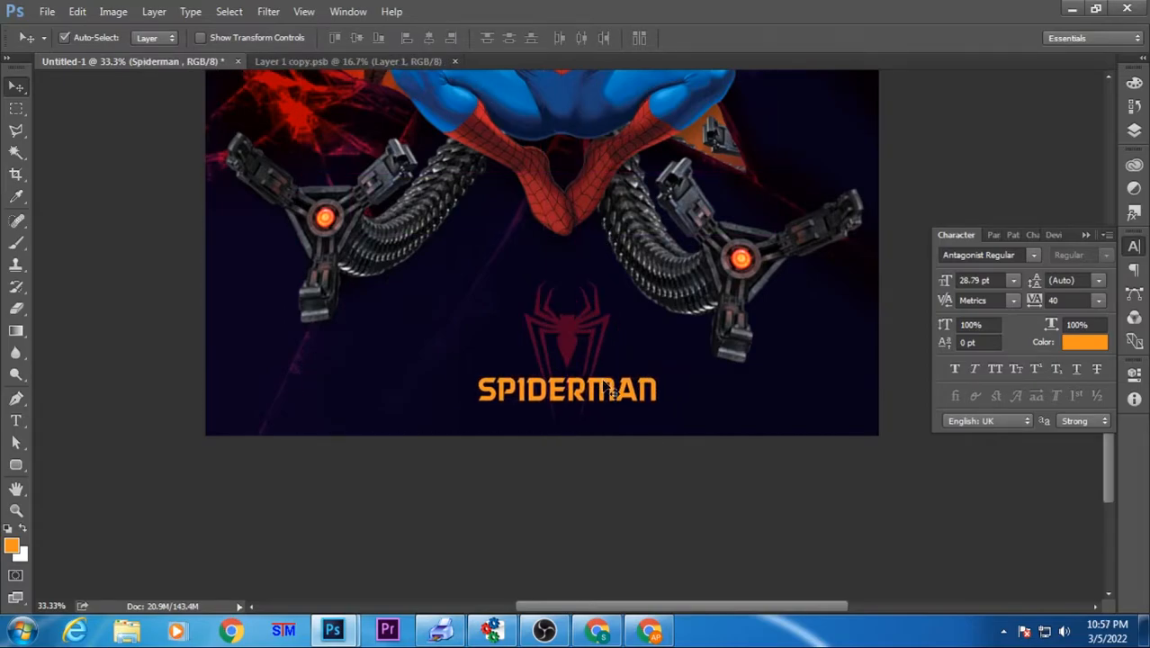
Step: Adjust the Blend If sliders in the Spiderman text layer's blending options
{"action": "key", "text": "ctrl+plus"}
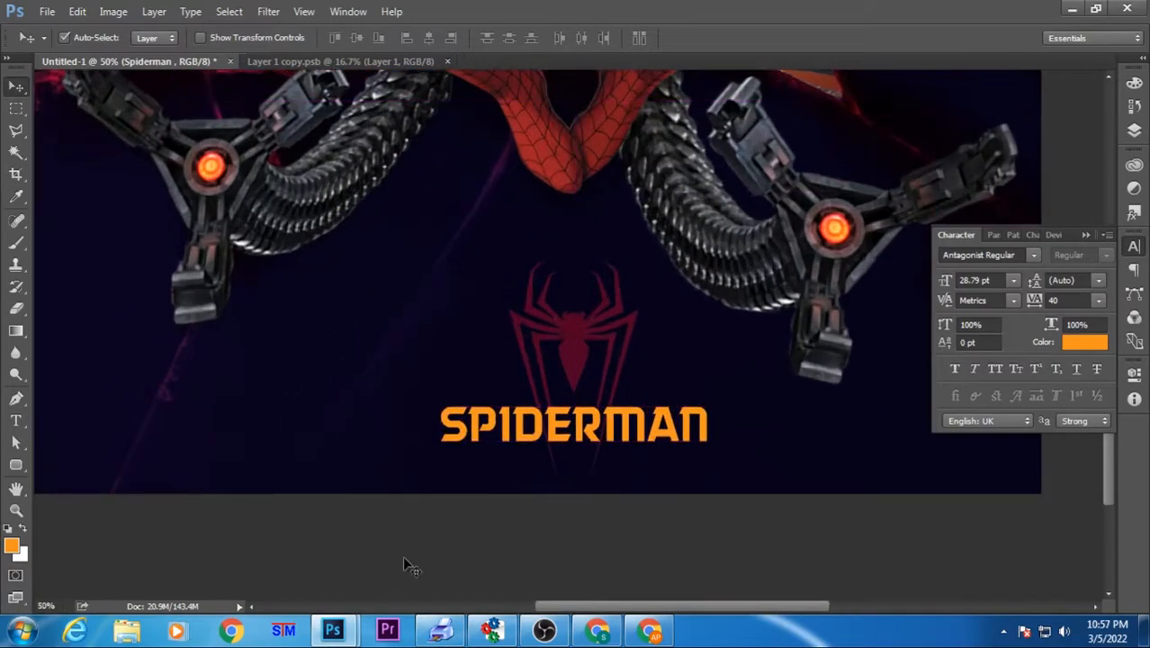
{"action": "left_click", "coordinate": [1134, 374]}
{"action": "left_click", "coordinate": [1134, 130]}
{"action": "double_click", "coordinate": [1062, 171]}
{"action": "left_click_drag", "start_coordinate": [778, 72], "coordinate": [995, 53]}
{"action": "mouse_move", "coordinate": [968, 365]}
{"action": "left_mouse_down"}
{"action": "mouse_move", "coordinate": [949, 367]}
{"action": "mouse_move", "coordinate": [963, 365]}
{"action": "left_mouse_up"}
{"action": "mouse_move", "coordinate": [816, 403]}
{"action": "left_mouse_down"}
{"action": "mouse_move", "coordinate": [837, 405]}
{"action": "mouse_move", "coordinate": [822, 407]}
{"action": "left_mouse_up"}
{"action": "left_click_drag", "start_coordinate": [684, 61], "coordinate": [82, 0]}
{"action": "left_click", "coordinate": [539, 11]}
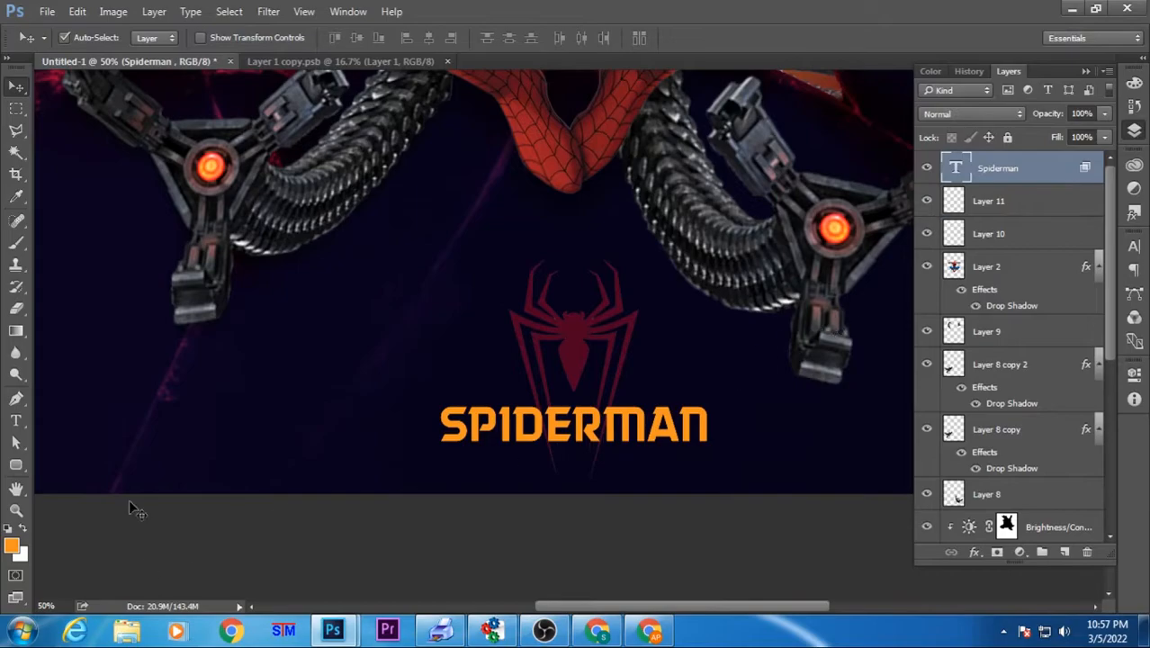
Step: Set the background colour to orange and the foreground to red, and add a new layer with the title's letters selected
{"action": "left_click", "coordinate": [19, 552]}
{"action": "left_click", "coordinate": [671, 425]}
{"action": "key", "text": "Return"}
{"action": "left_click", "coordinate": [1065, 552]}
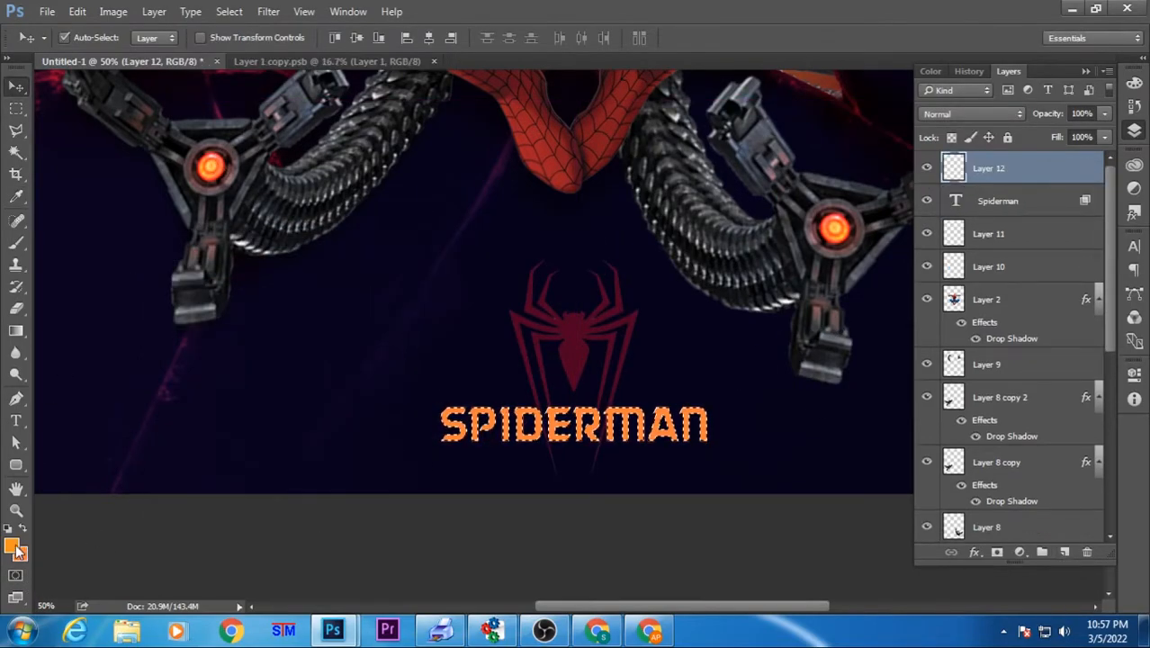
{"action": "left_click", "coordinate": [11, 546]}
{"action": "left_click", "coordinate": [402, 292]}
{"action": "key", "text": "Return"}
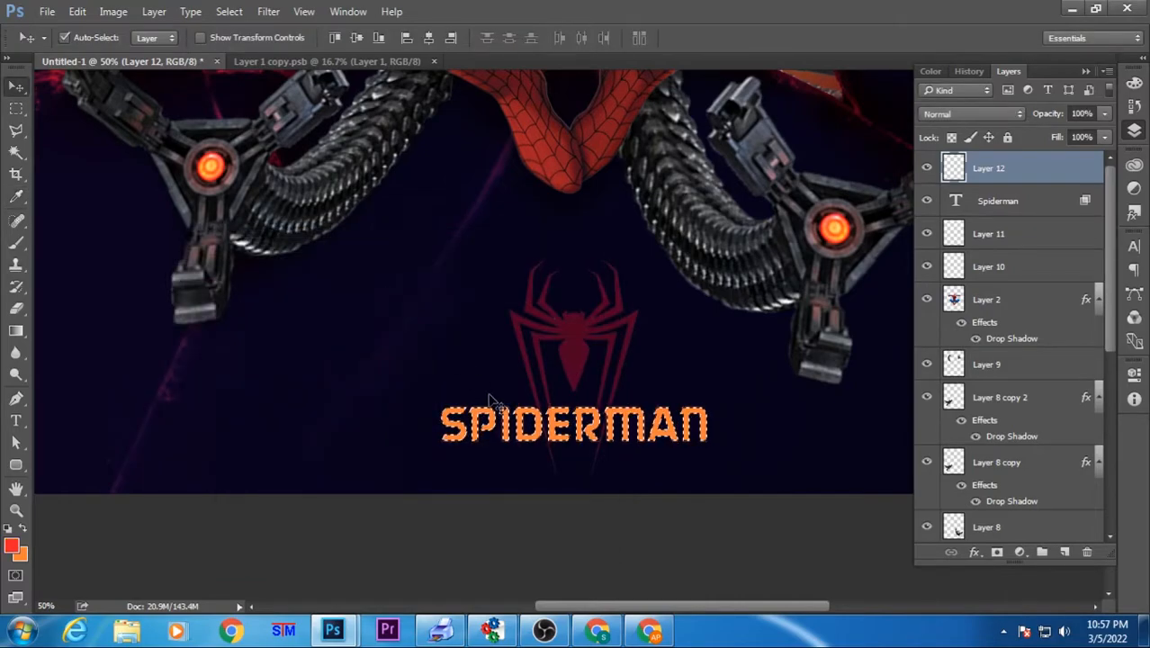
Step: Paint the selected letters red on Layer 12, and brush orange over the middle letters with a 500 px brush
{"action": "left_click", "coordinate": [15, 243]}
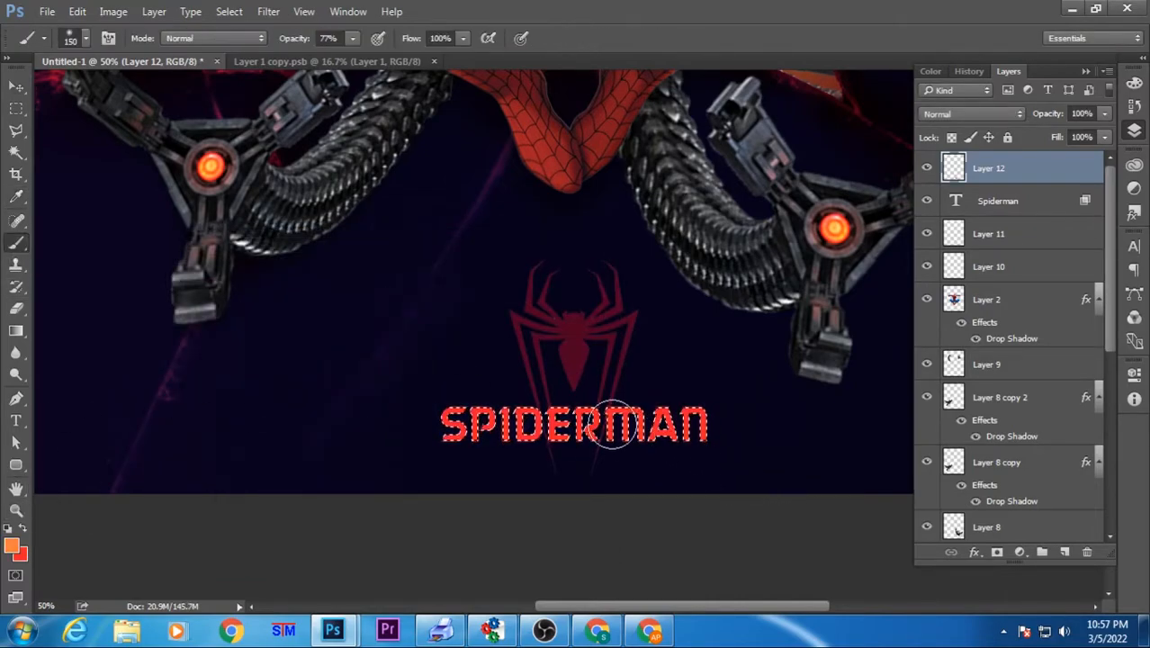
{"action": "key", "text": "bracketright"}
{"action": "key", "text": "bracketright"}
{"action": "key", "text": "bracketright"}
{"action": "key", "text": "bracketright"}
{"action": "key", "text": "bracketright"}
{"action": "left_click_drag", "start_coordinate": [550, 493], "coordinate": [552, 475]}
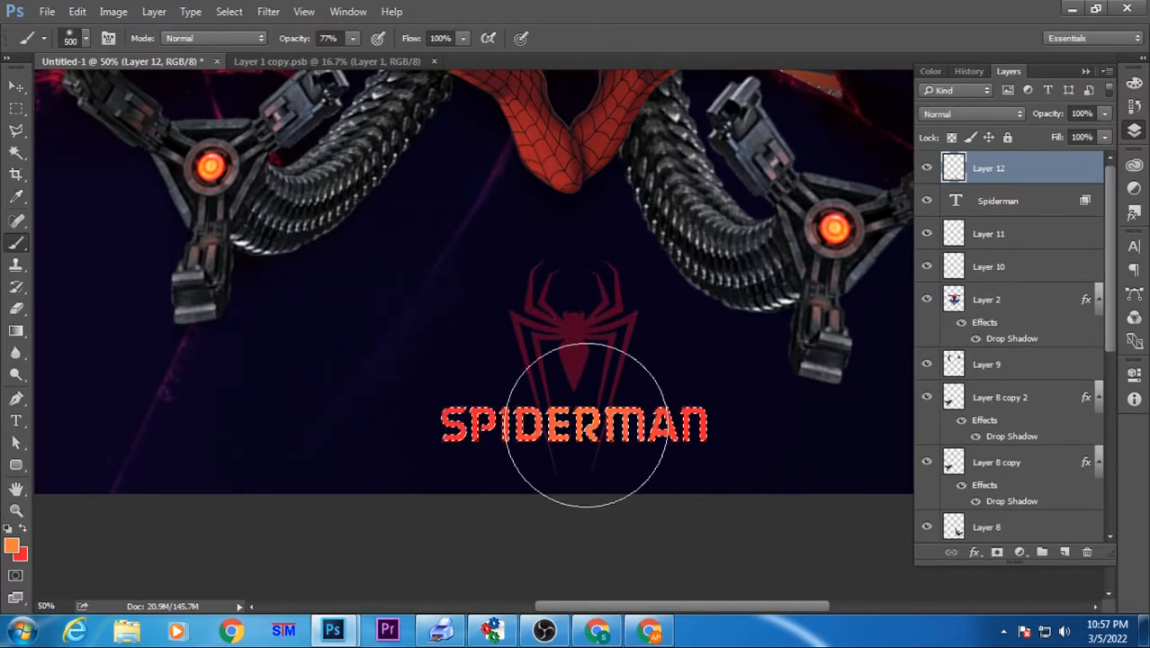
Step: Set the foreground colour to yellow, brush it over the title's centre letters at 200 px, and clear the selection
{"action": "left_click", "coordinate": [12, 545]}
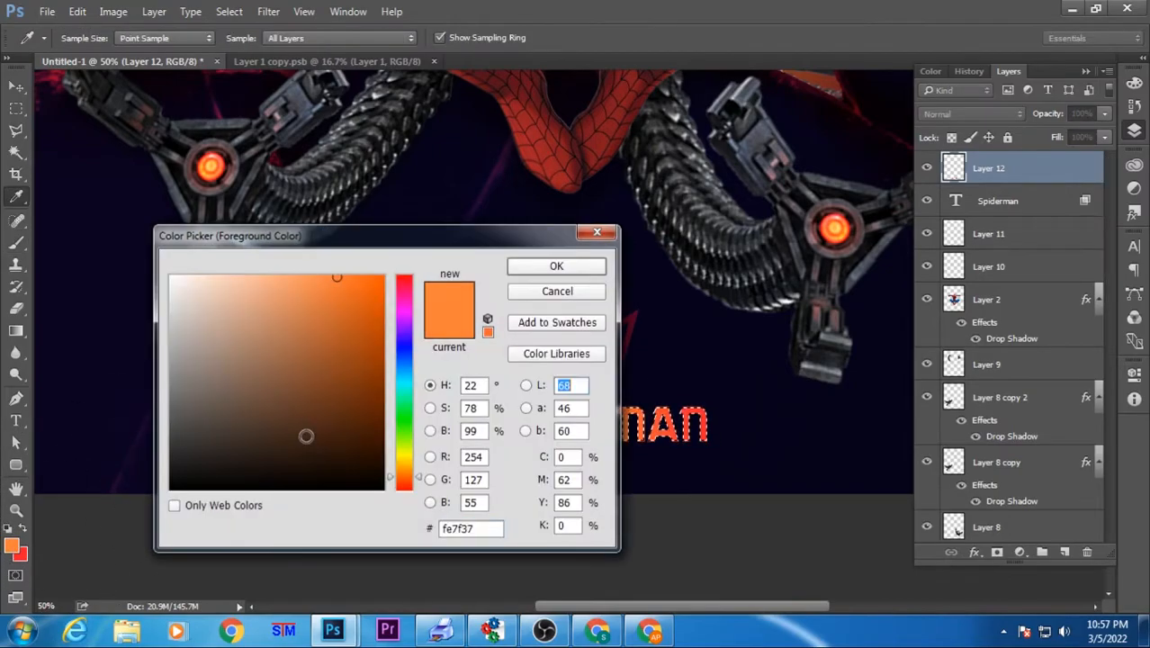
{"action": "left_click", "coordinate": [404, 457]}
{"action": "left_click", "coordinate": [384, 276]}
{"action": "left_click", "coordinate": [556, 265]}
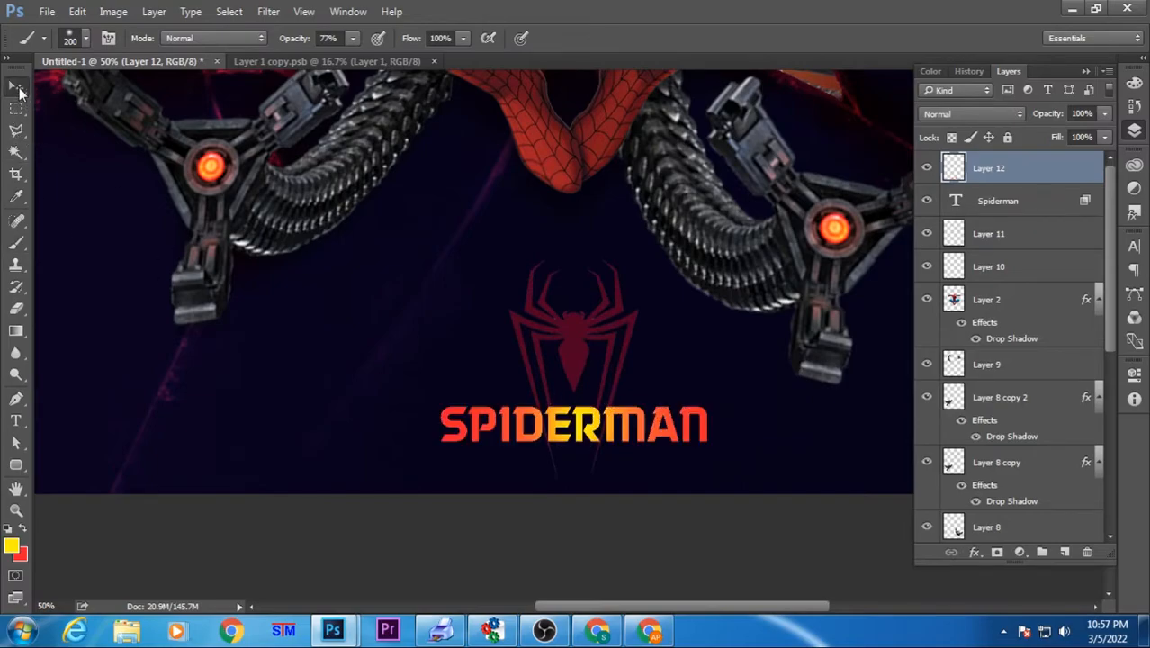
{"action": "left_click", "coordinate": [16, 88]}
Step: Link Layer 12 with the Spiderman text layer and tilt the title slightly upward to the right
{"action": "key", "text": "ctrl+0"}
{"action": "left_click", "coordinate": [1040, 210], "text": "ctrl"}
{"action": "left_click", "coordinate": [952, 552]}
{"action": "key", "text": "ctrl+t"}
{"action": "left_click_drag", "start_coordinate": [536, 529], "coordinate": [538, 533]}
{"action": "key", "text": "Return"}
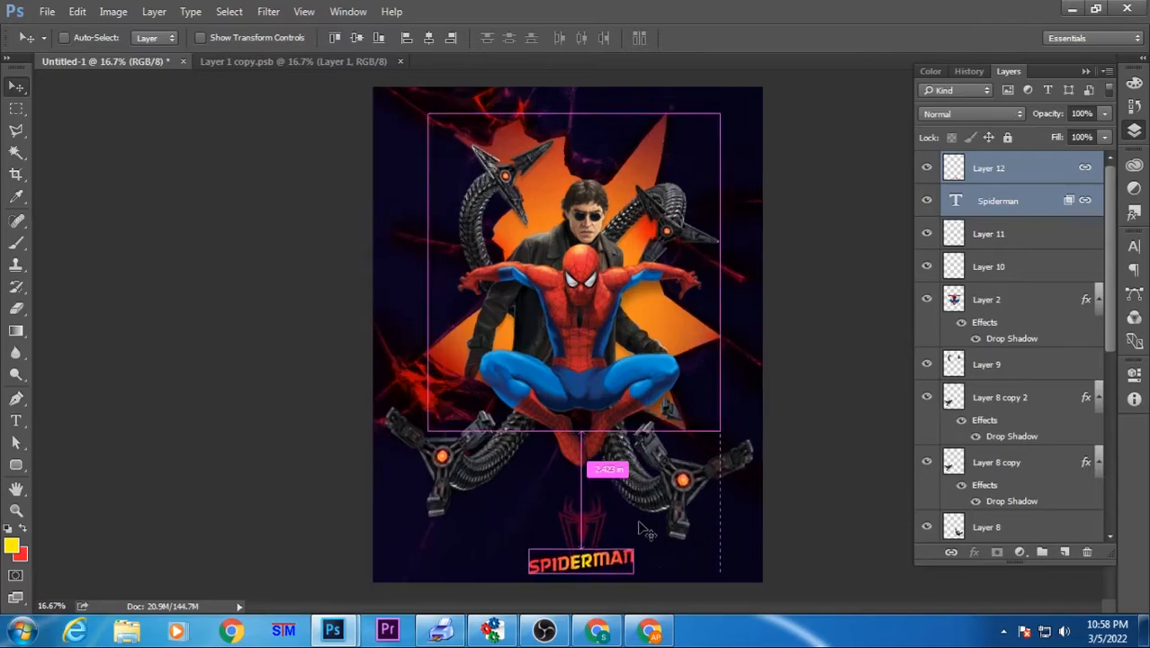
Step: Enlarge the linked, tilted title slightly and position it over the lower part of the spider logo
{"action": "scroll", "coordinate": [538, 533], "scroll_direction": "up", "scroll_amount": 2}
{"action": "key", "text": "ctrl+t"}
{"action": "left_click_drag", "start_coordinate": [576, 473], "coordinate": [640, 465]}
{"action": "key", "text": "Return"}
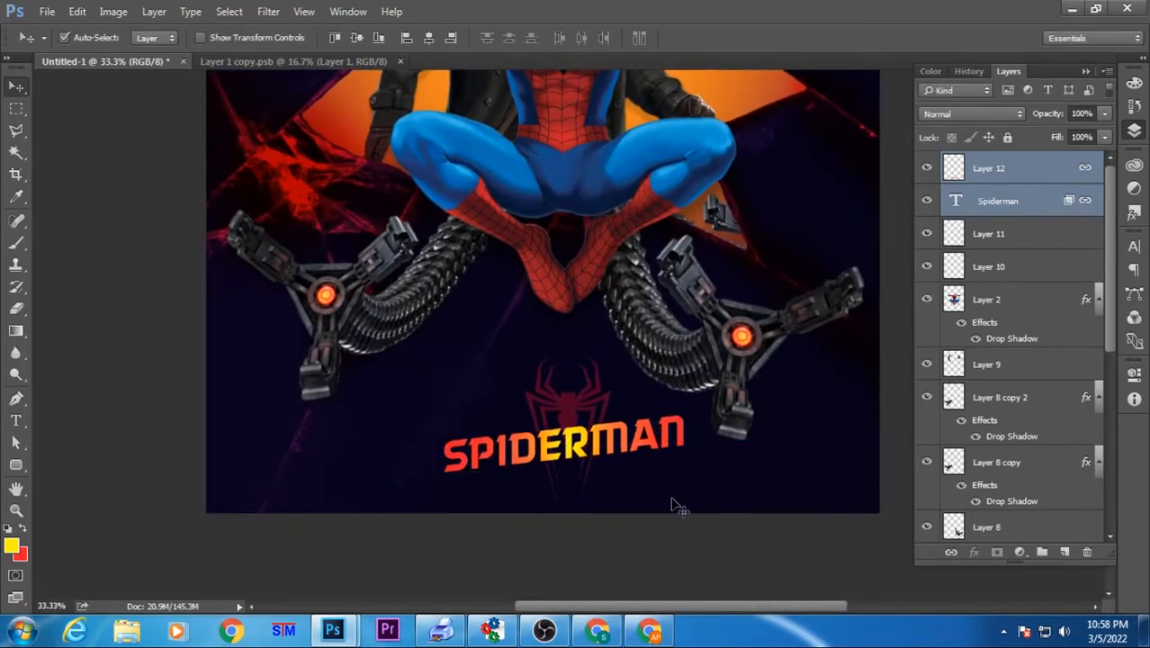
{"action": "left_click_drag", "start_coordinate": [668, 506], "coordinate": [657, 514]}
Step: Review the whole poster in full-screen mode on a black background
{"action": "key", "text": "ctrl+0"}
{"action": "key", "text": "ctrl+minus"}
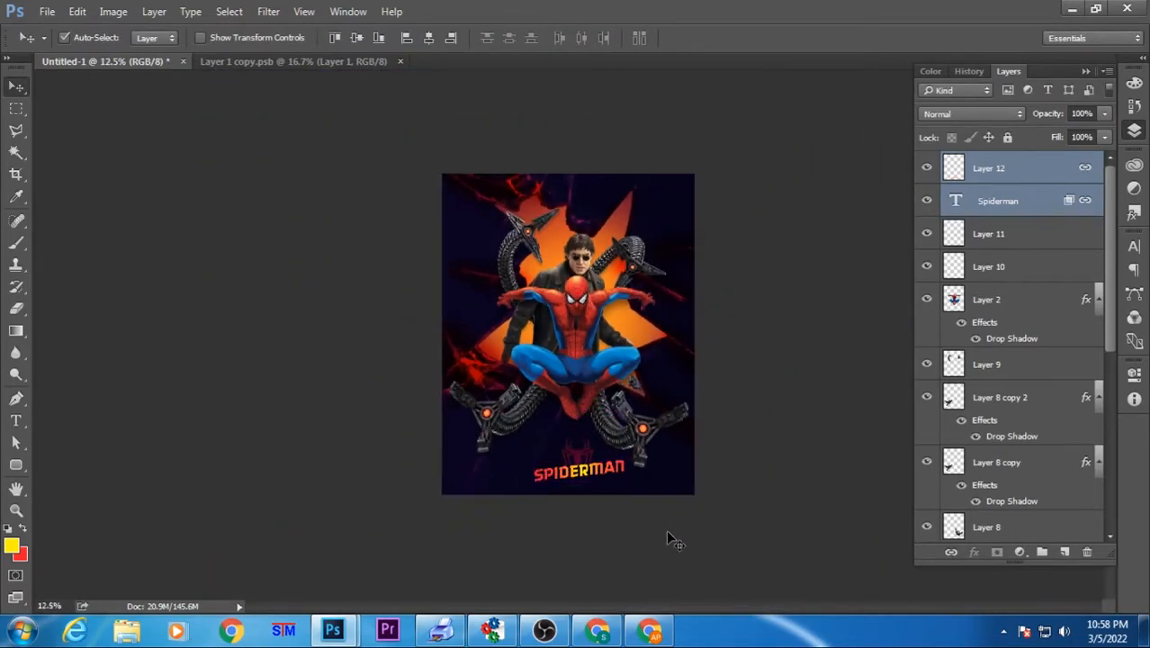
{"action": "key", "text": "f"}
{"action": "key", "text": "f"}
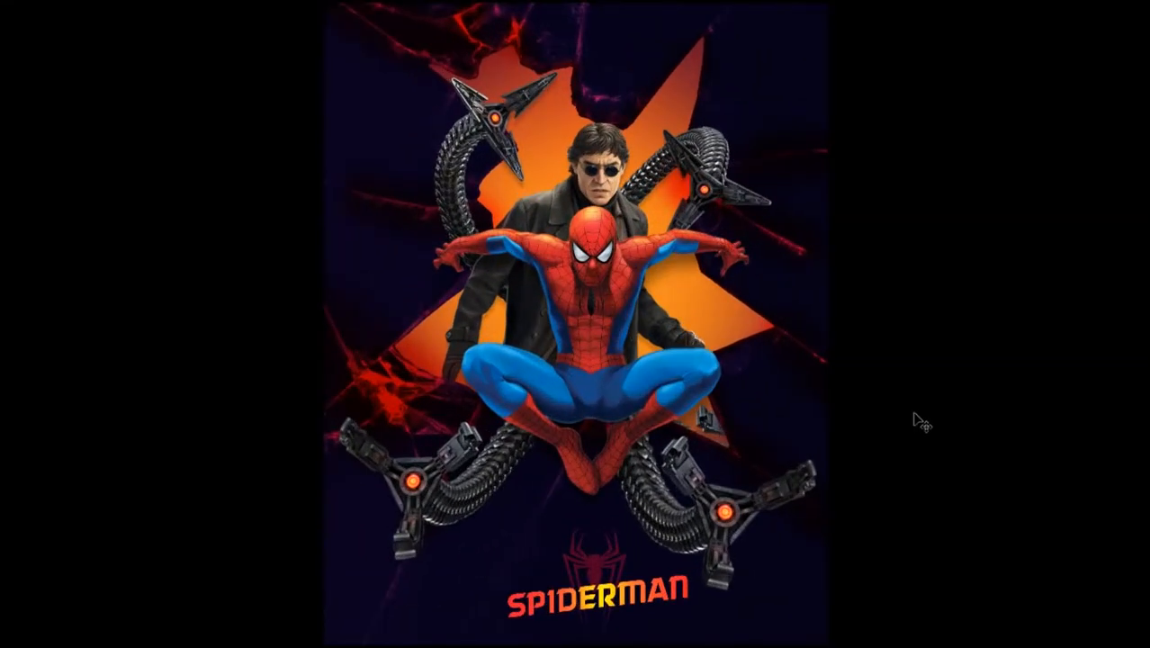